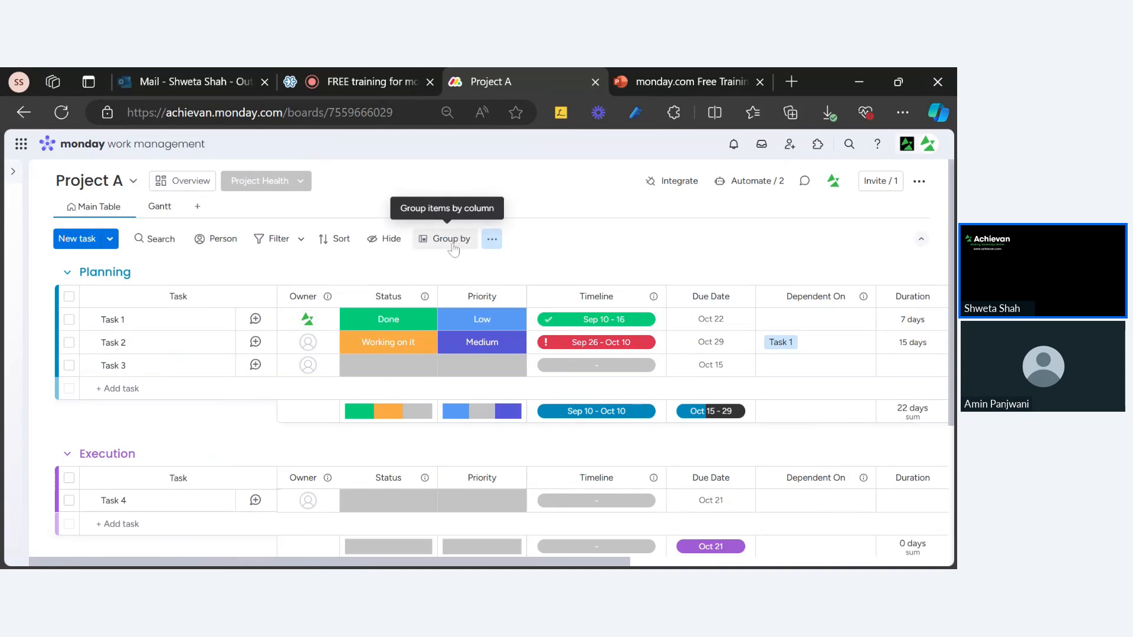
# Look through the board's Group by options and column list without applying any grouping.
pyautogui.click(453, 248)
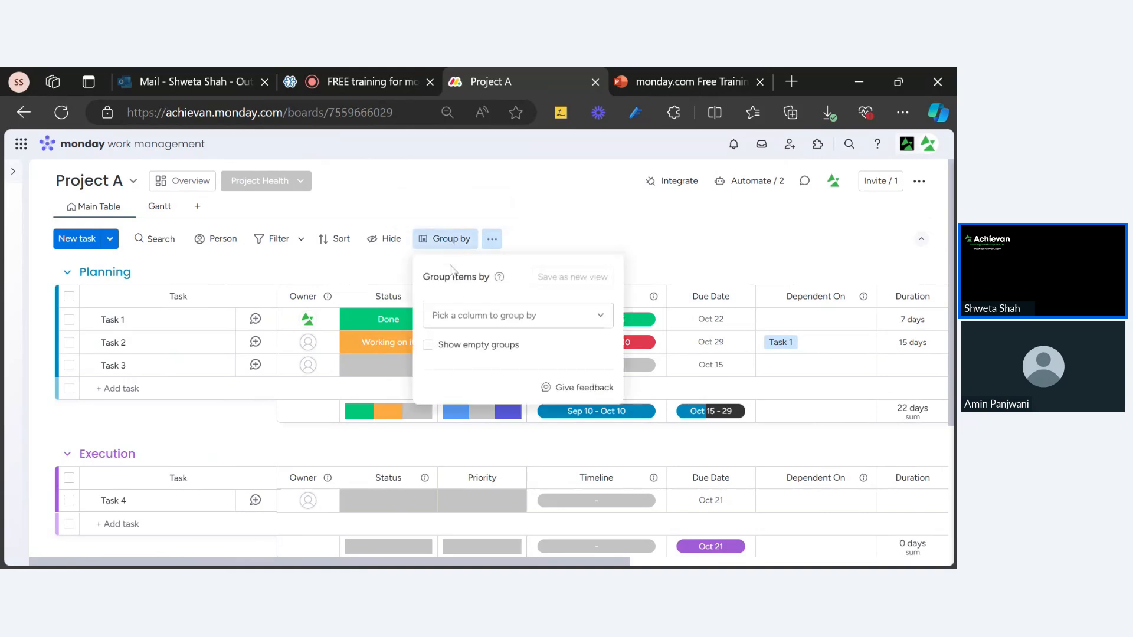
pyautogui.click(460, 242)
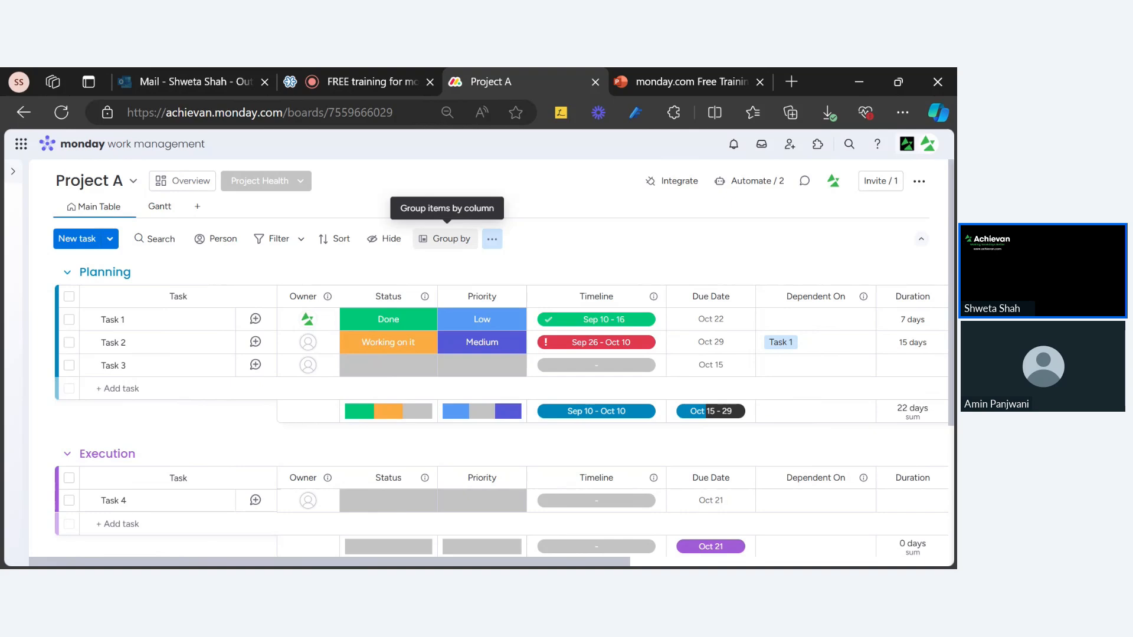
pyautogui.click(446, 239)
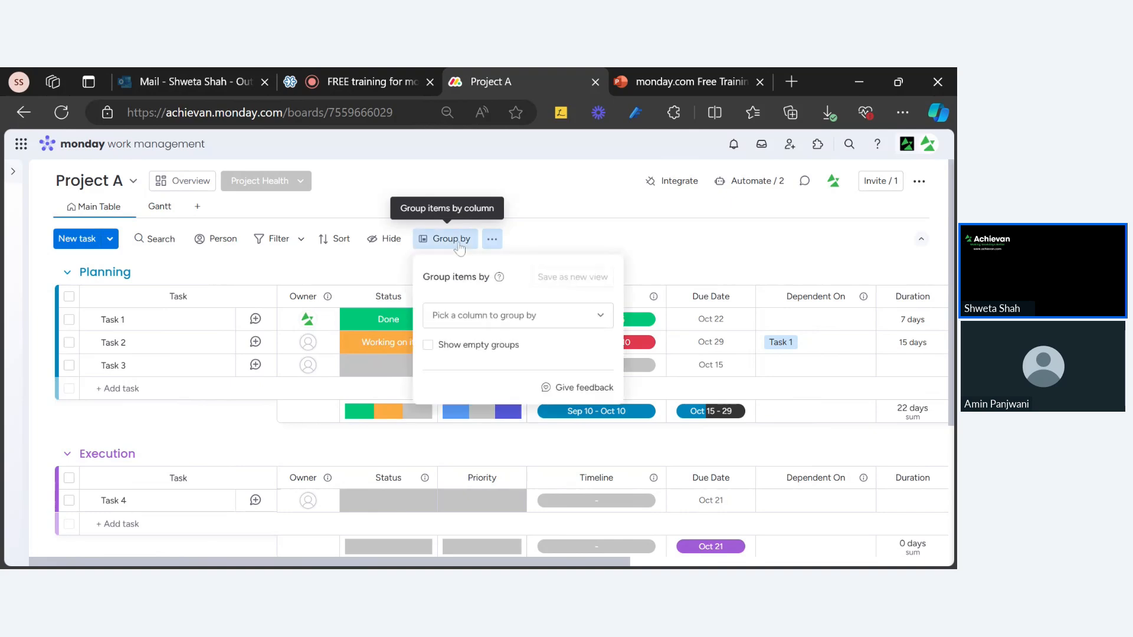
pyautogui.click(459, 319)
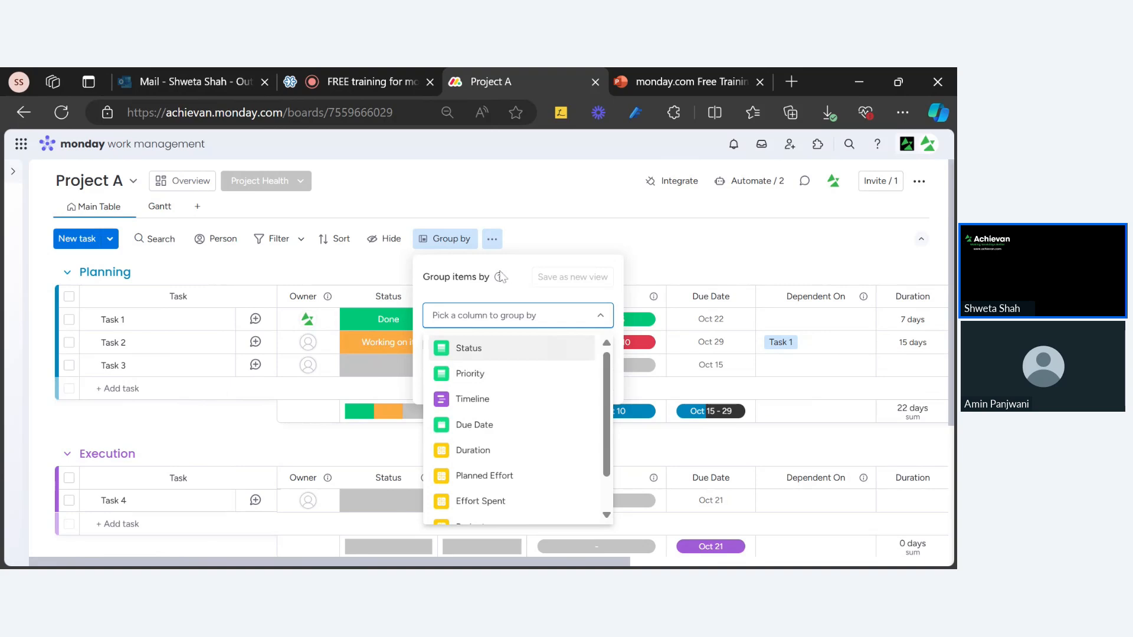
pyautogui.moveTo(499, 283)
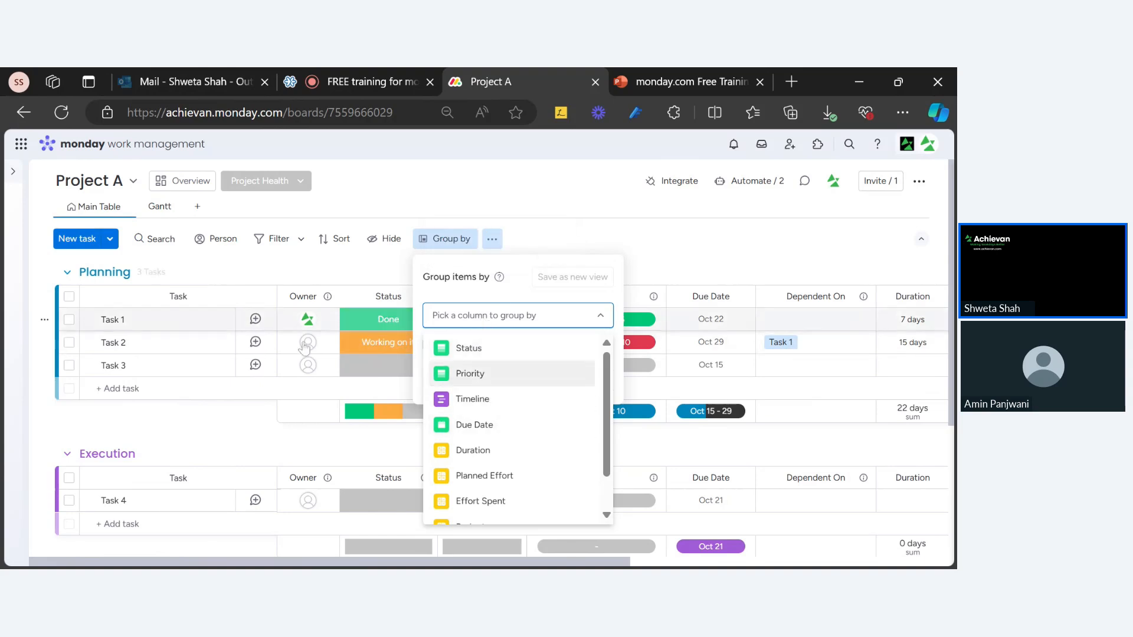
pyautogui.click(602, 253)
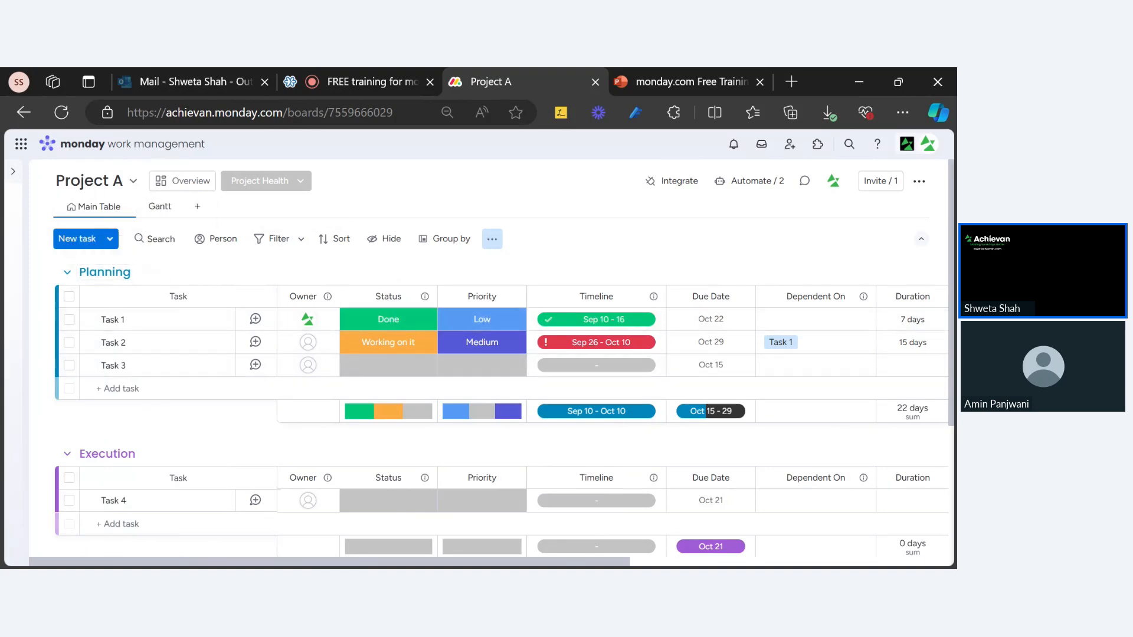
pyautogui.scroll(-2, 159, 410)
pyautogui.scroll(-1, 143, 380)
pyautogui.scroll(2, 144, 382)
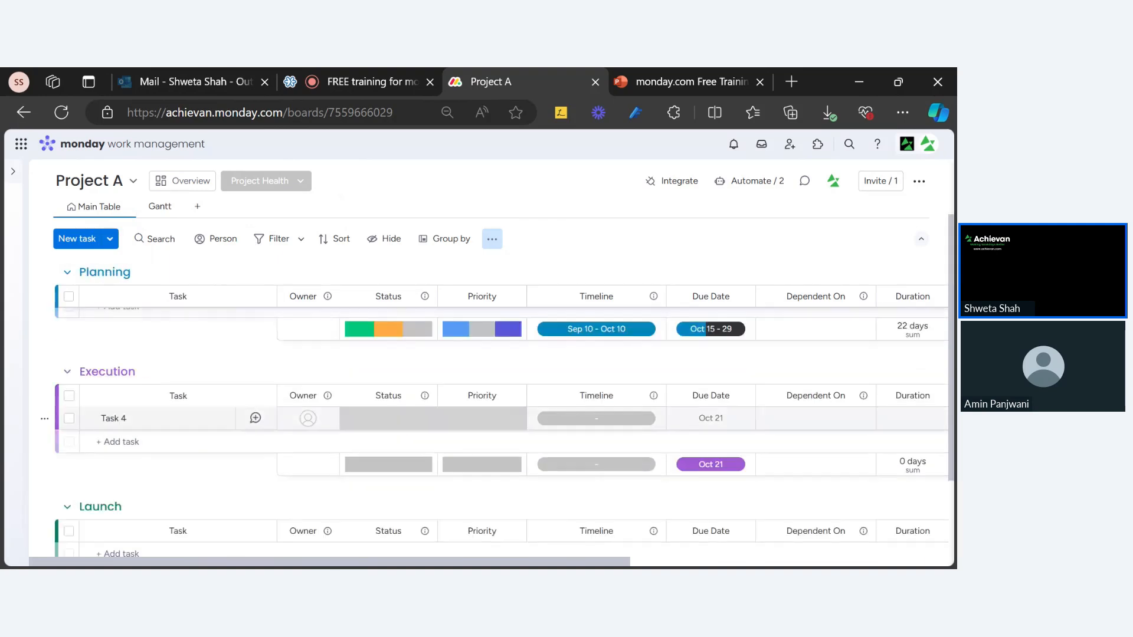
pyautogui.scroll(-2, 142, 440)
pyautogui.scroll(4, 142, 440)
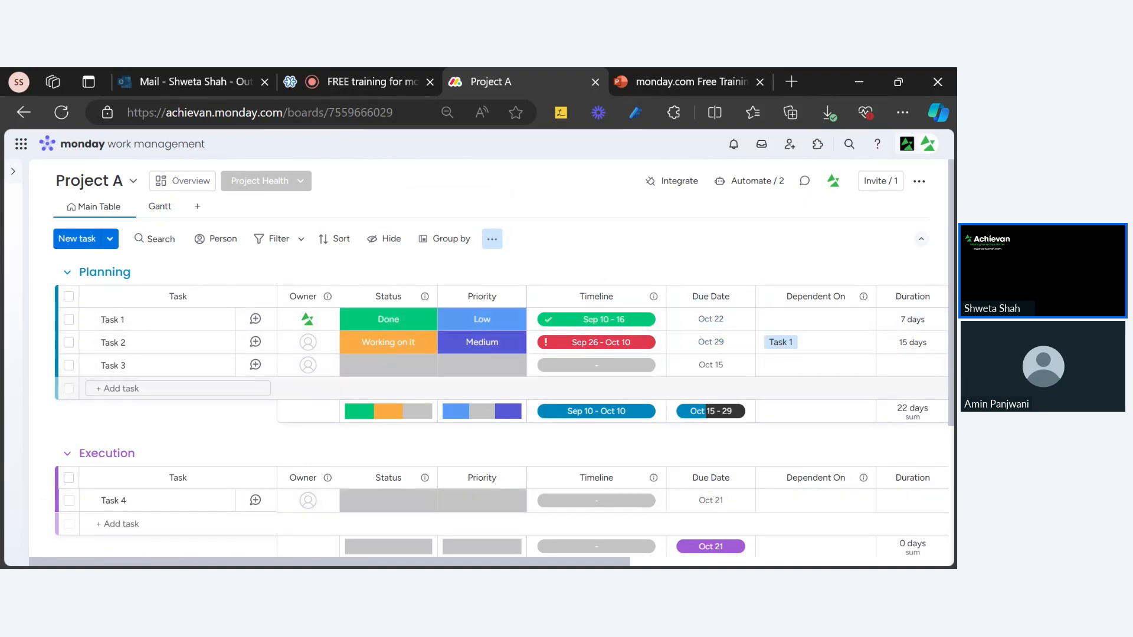
pyautogui.scroll(-2, 713, 389)
pyautogui.scroll(2, 711, 390)
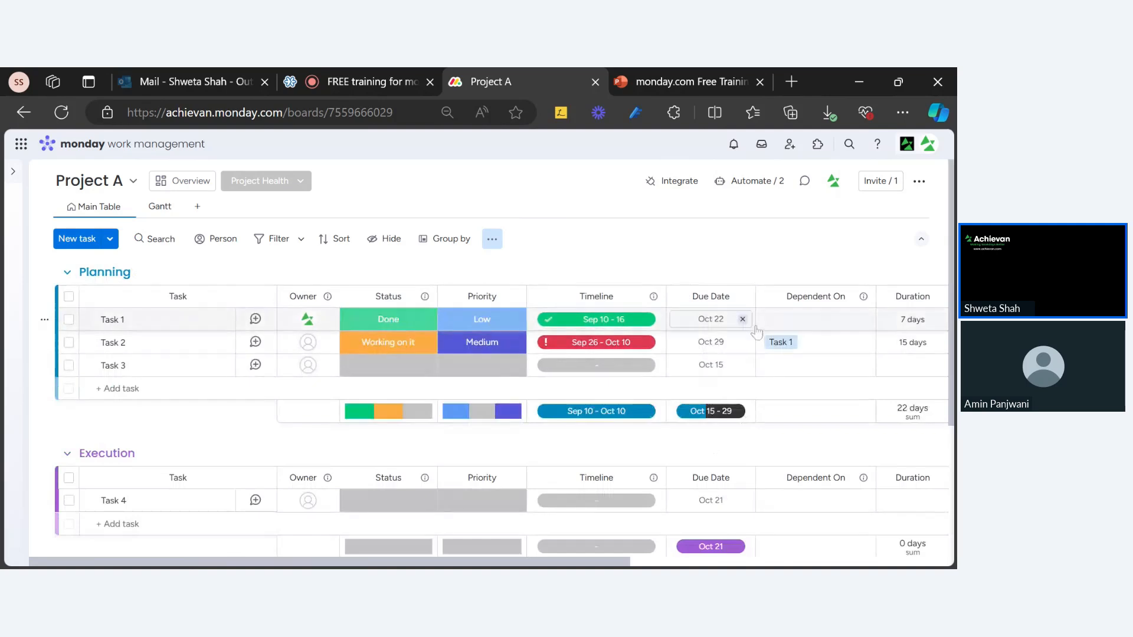
# Group the tasks by the Due Date column and scroll through the Today, Tomorrow, Next week and Last week groups.
pyautogui.click(452, 245)
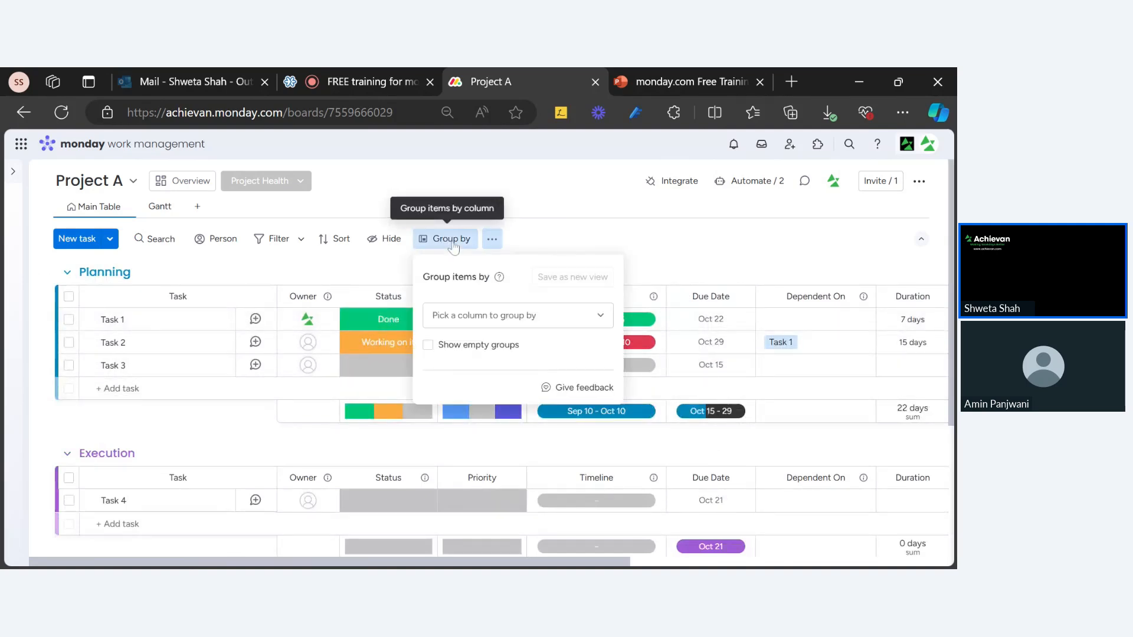
pyautogui.click(485, 319)
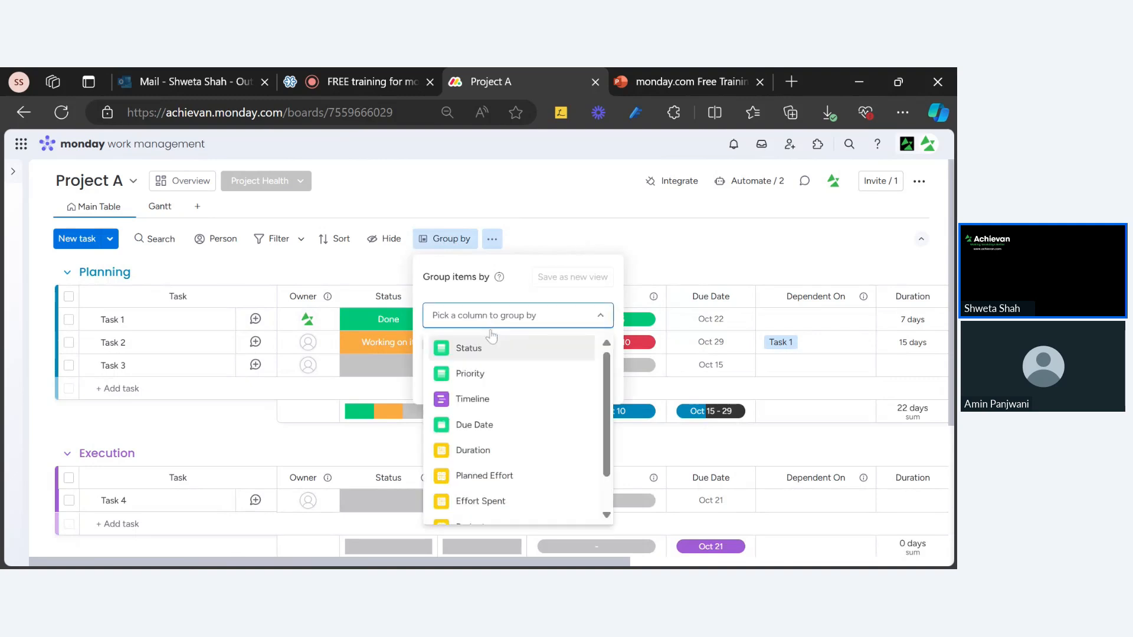
pyautogui.click(495, 426)
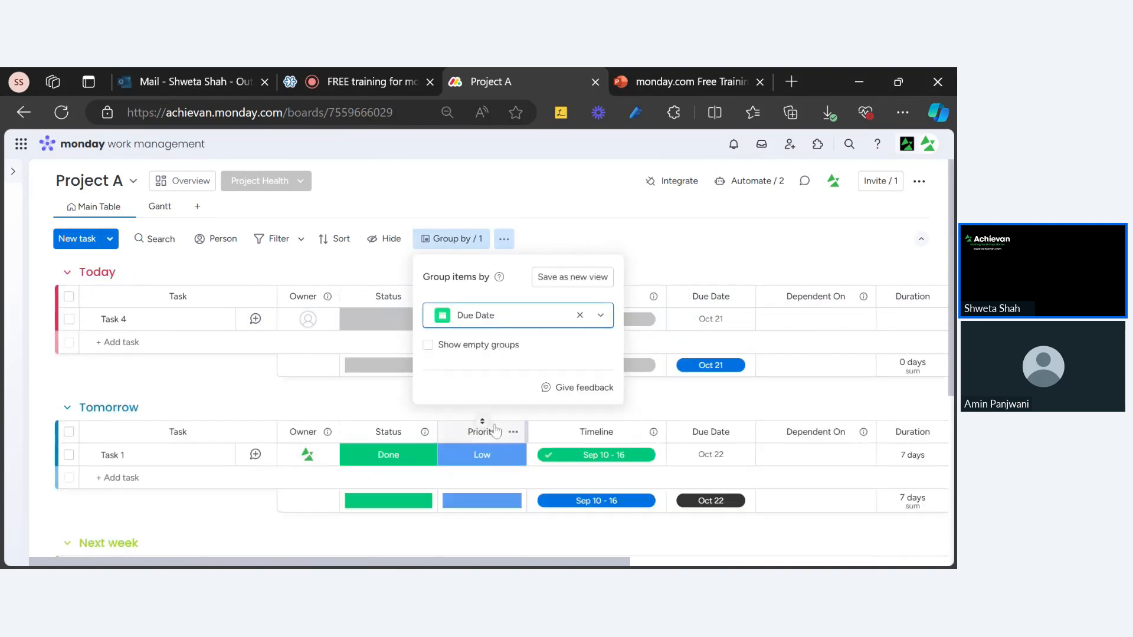
pyautogui.click(665, 237)
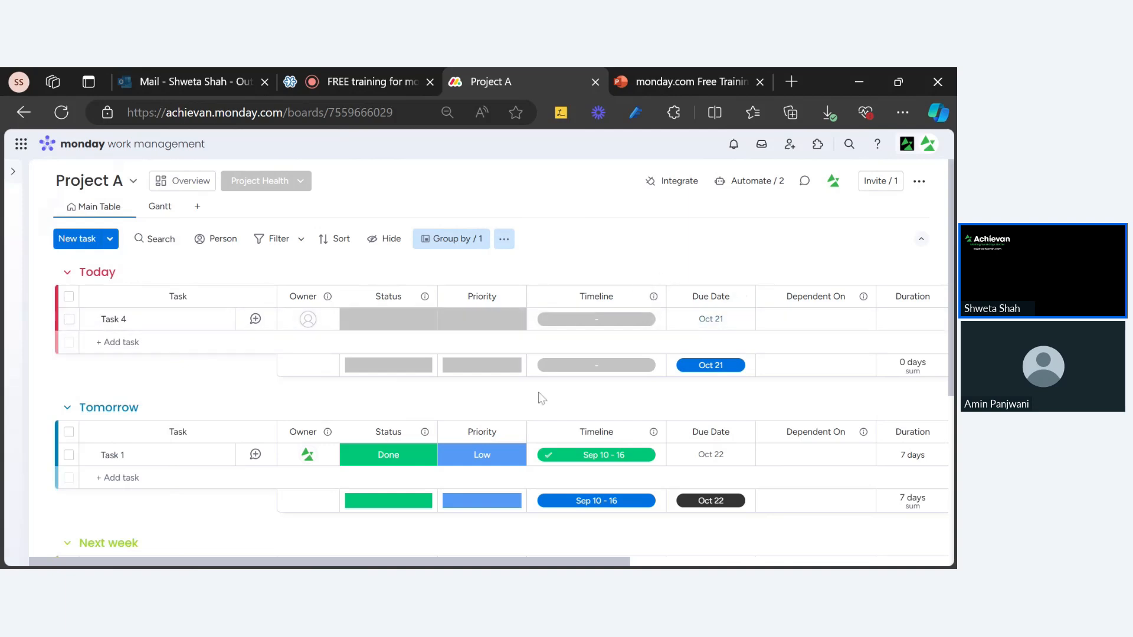
pyautogui.scroll(-3, 208, 380)
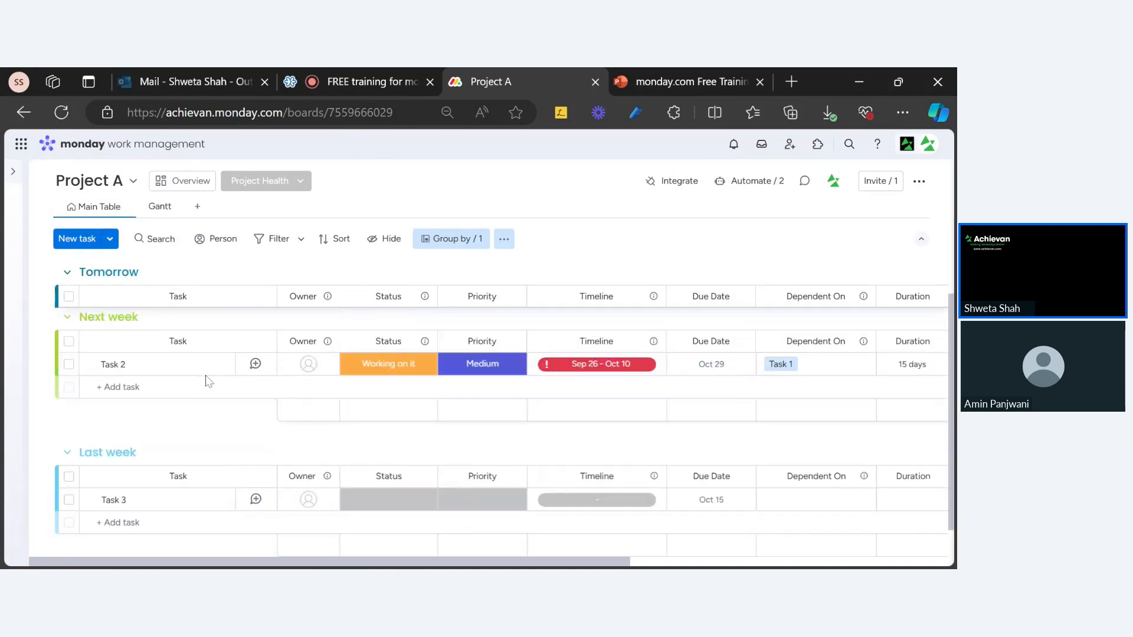
pyautogui.scroll(-1, 210, 382)
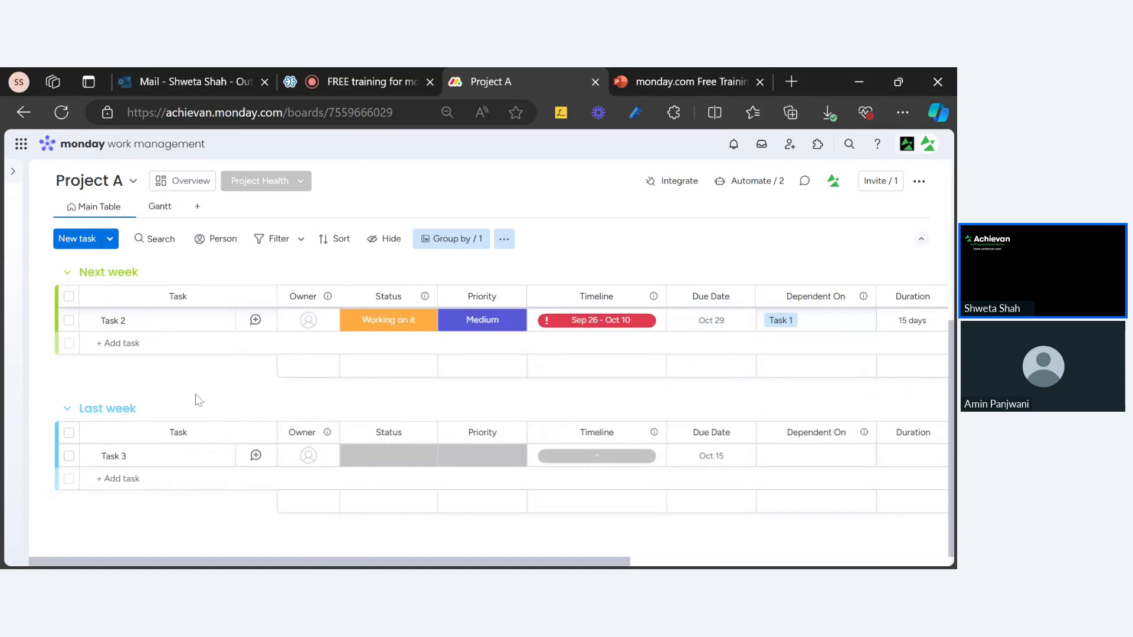
pyautogui.scroll(4, 195, 407)
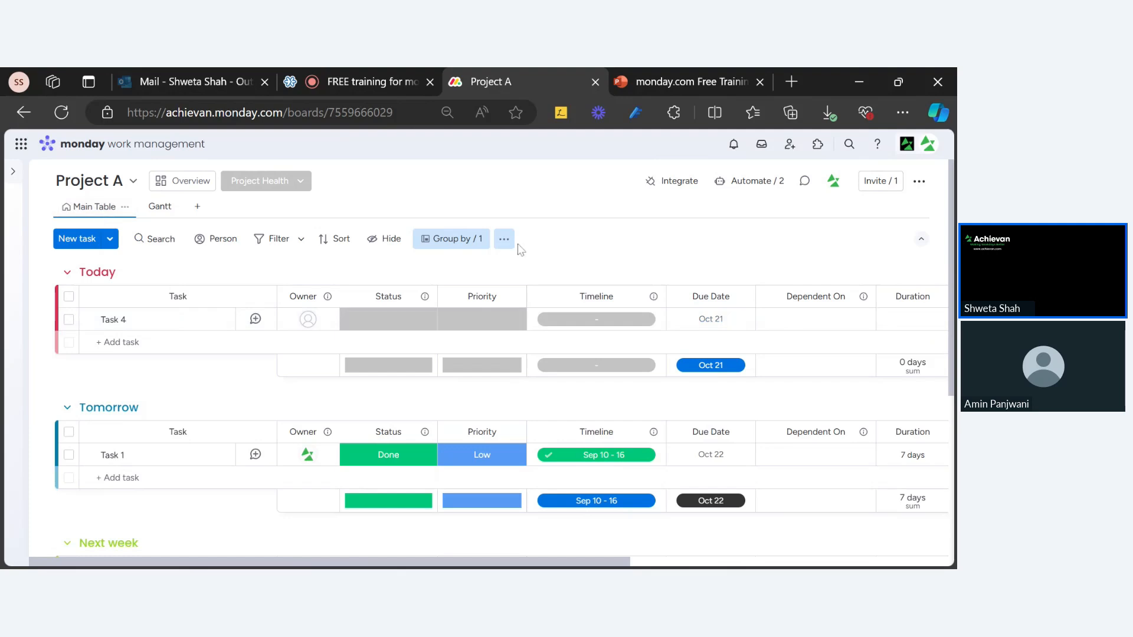
# Save the Due Date grouping as a new view named 'By Due Date'.
pyautogui.click(464, 244)
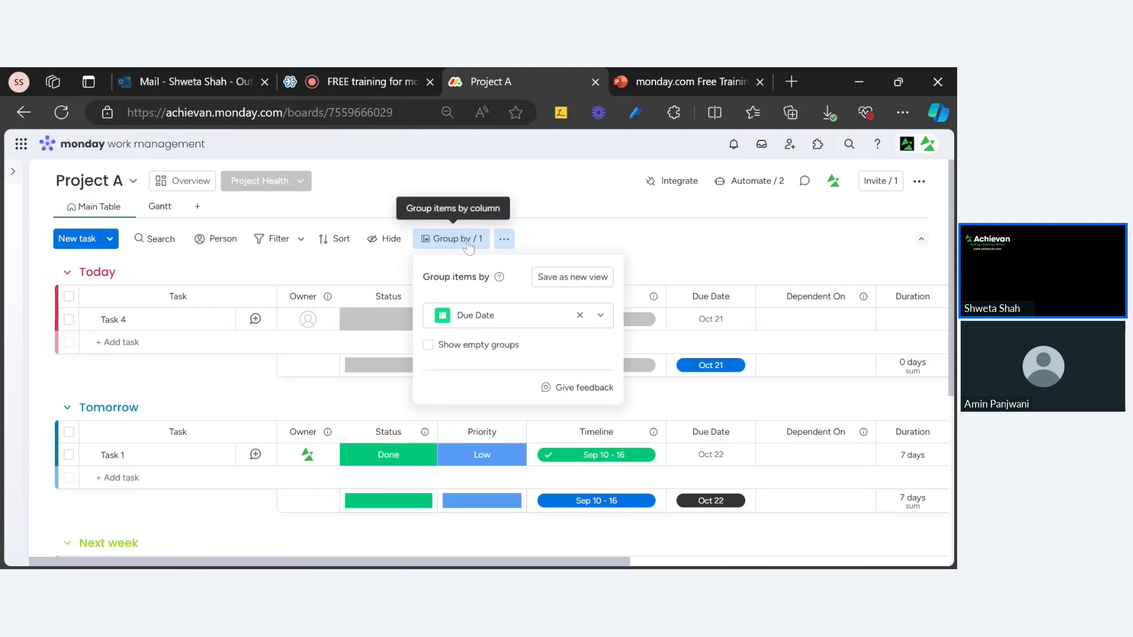
pyautogui.click(580, 280)
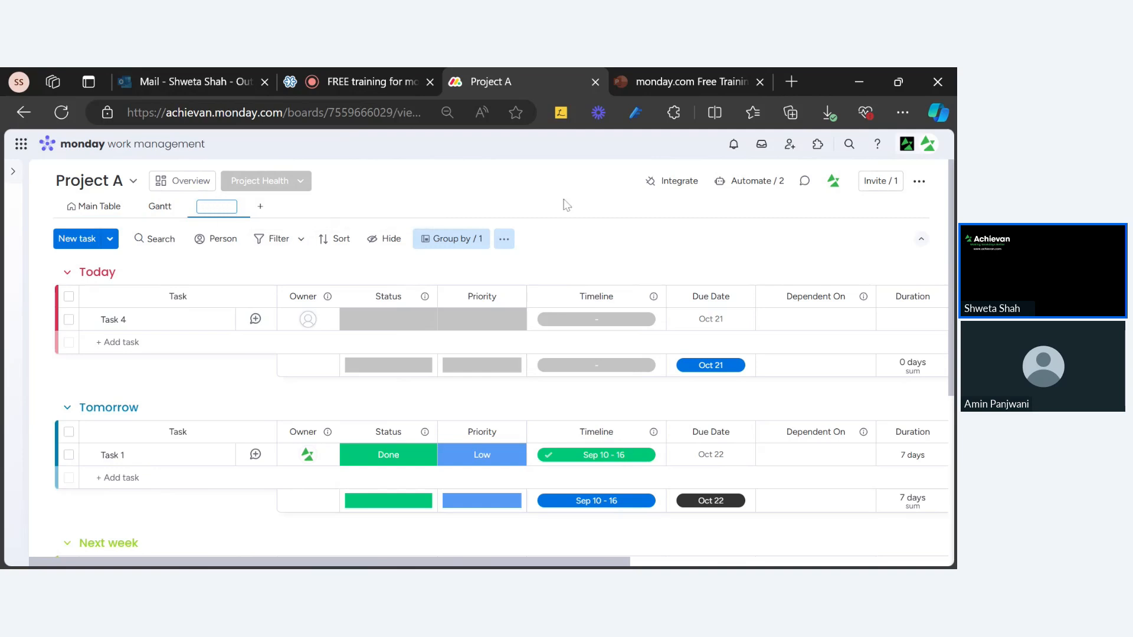
pyautogui.write('By Due Date')
pyautogui.press('Return')
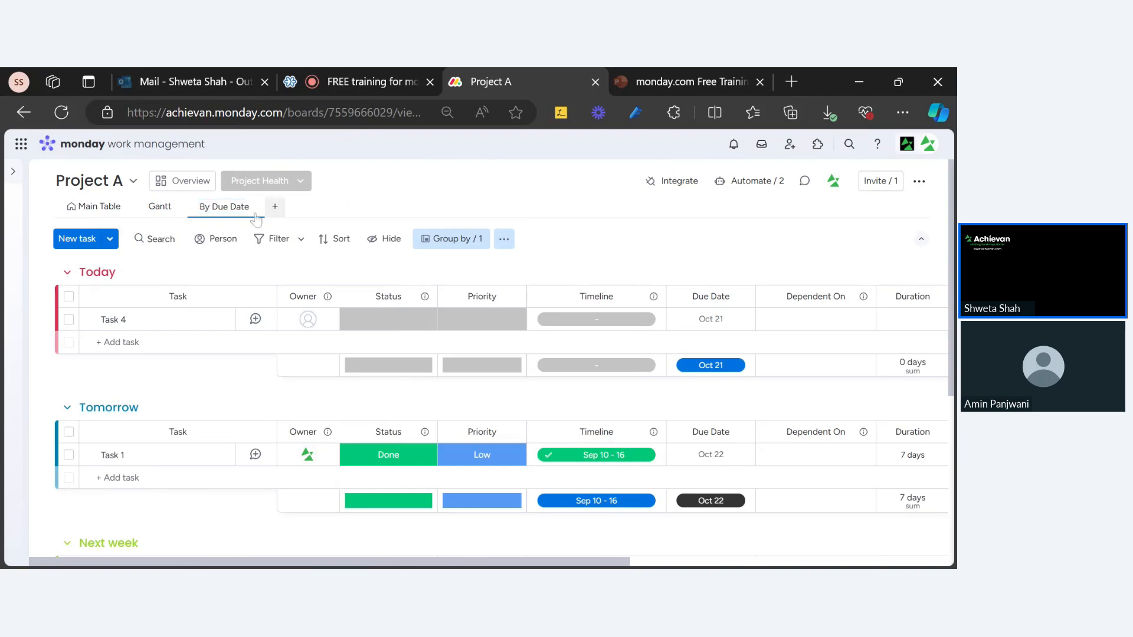
pyautogui.click(456, 243)
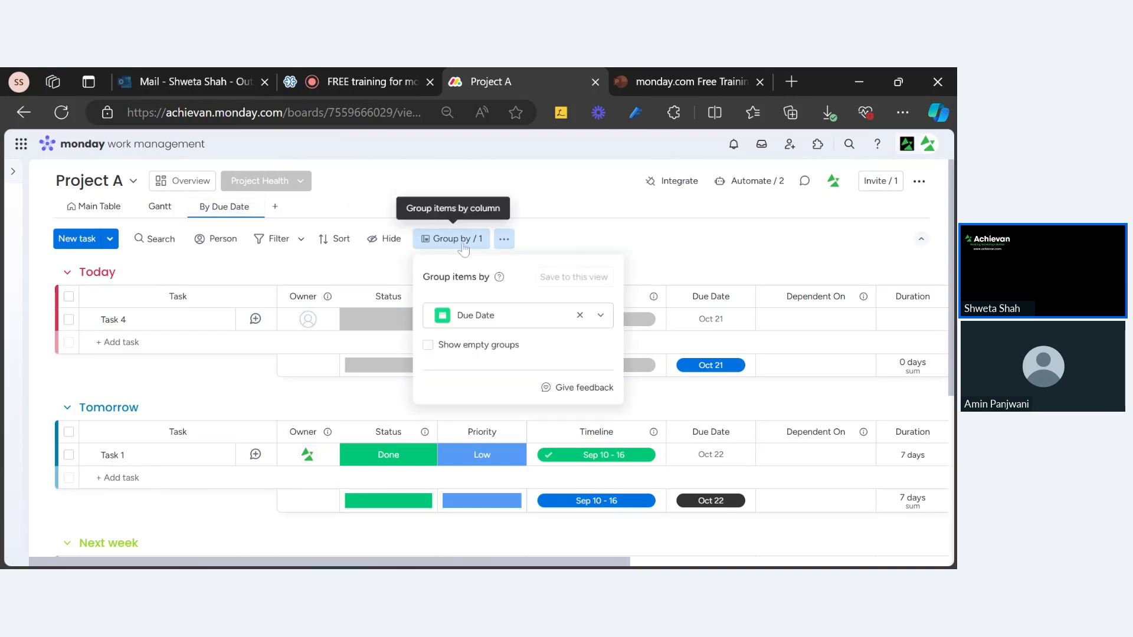
pyautogui.click(598, 239)
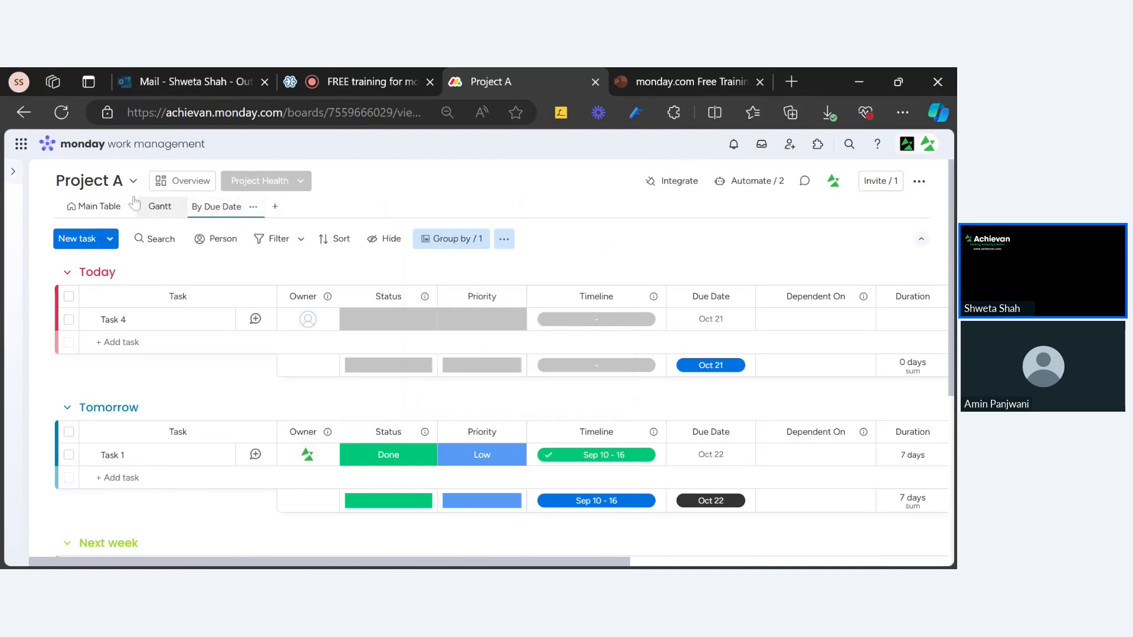
# Switch between Main Table and By Due Date, then delete the By Due Date view.
pyautogui.click(100, 206)
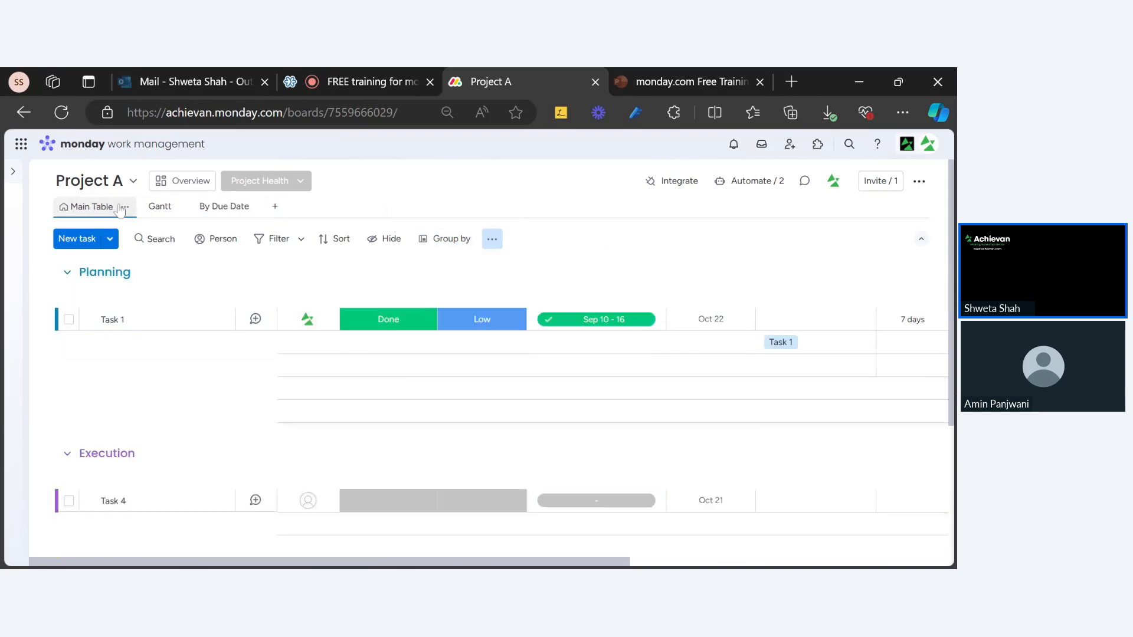
pyautogui.click(234, 214)
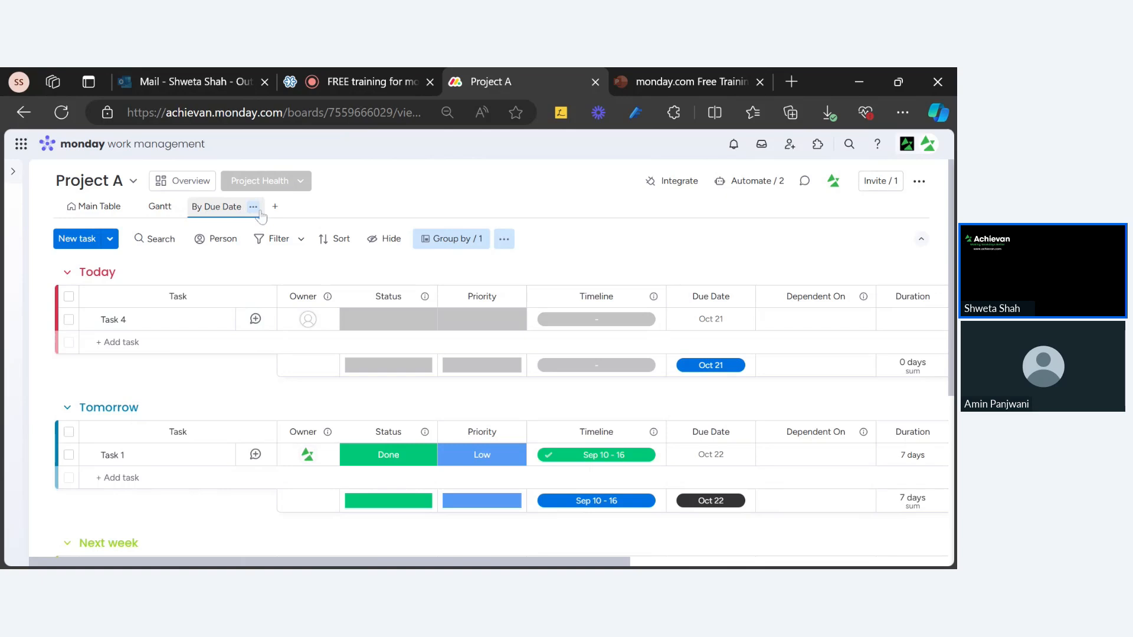
pyautogui.click(460, 247)
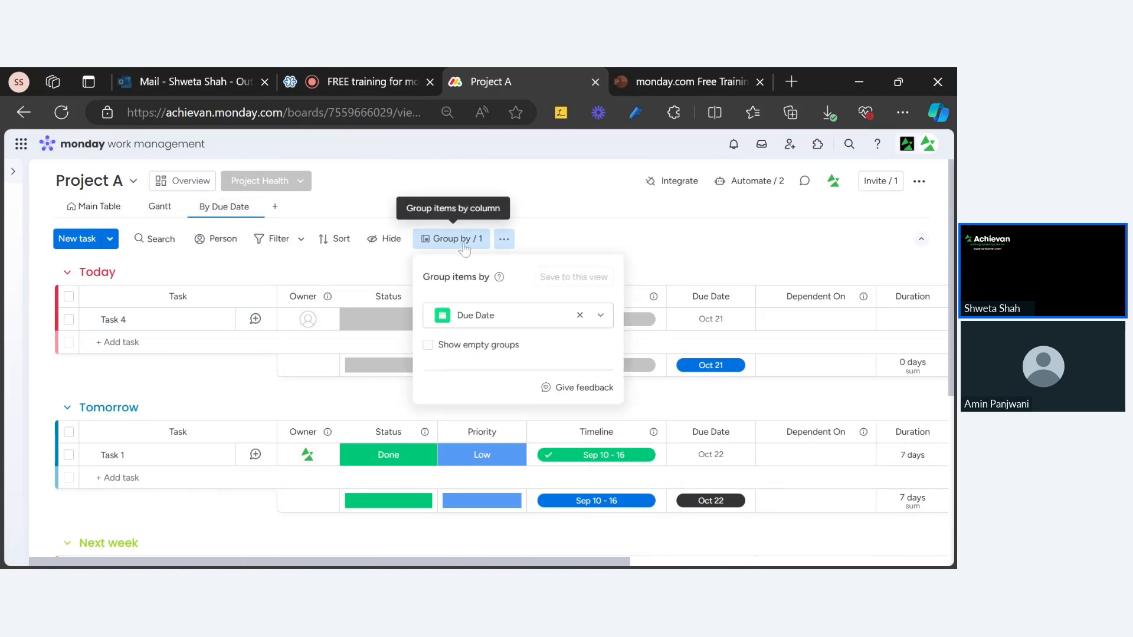
pyautogui.click(388, 200)
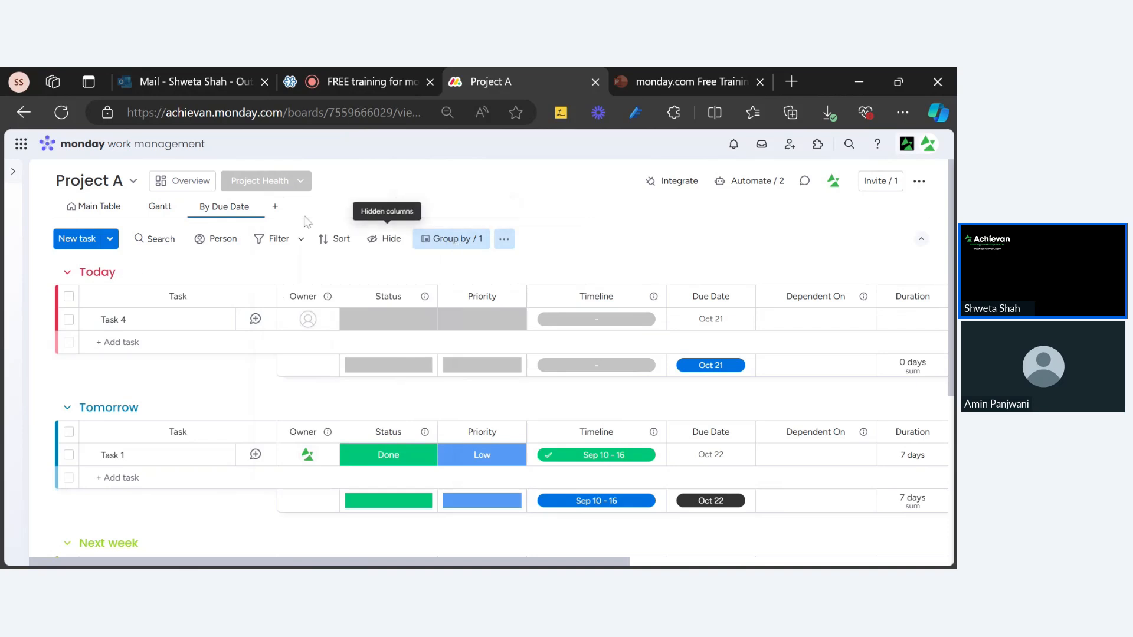
pyautogui.click(252, 207)
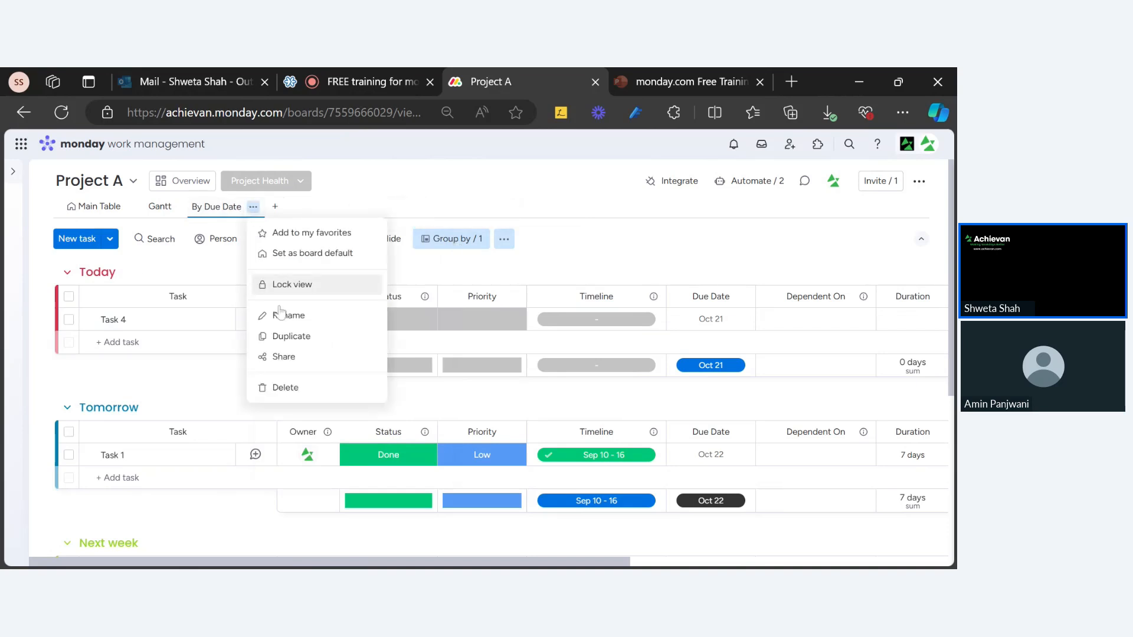
pyautogui.click(302, 389)
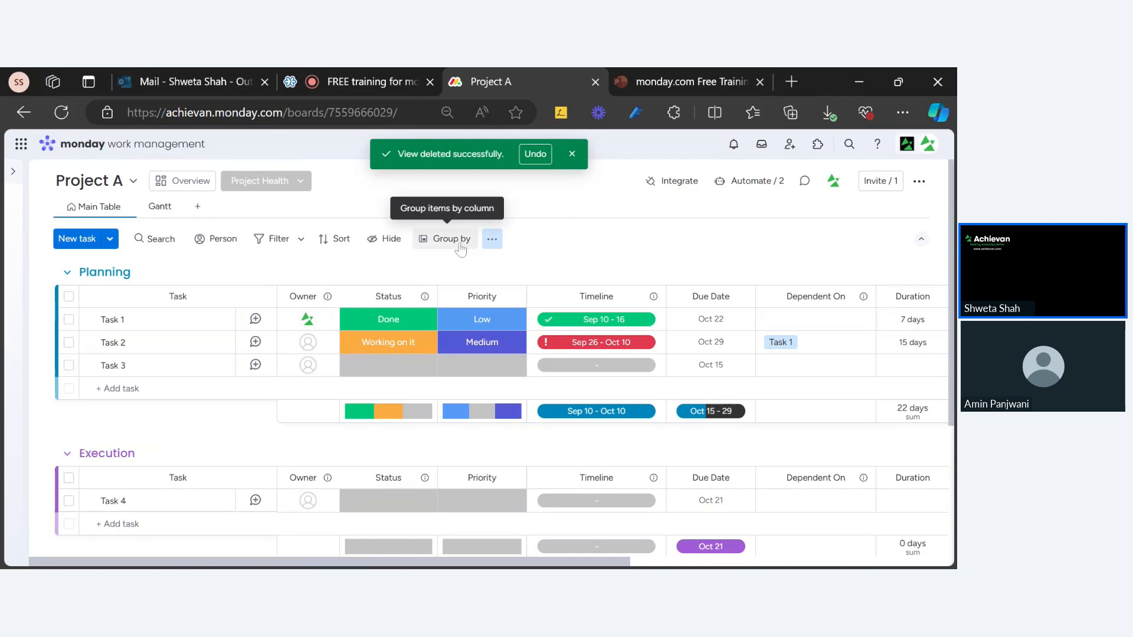
pyautogui.click(452, 239)
pyautogui.click(497, 326)
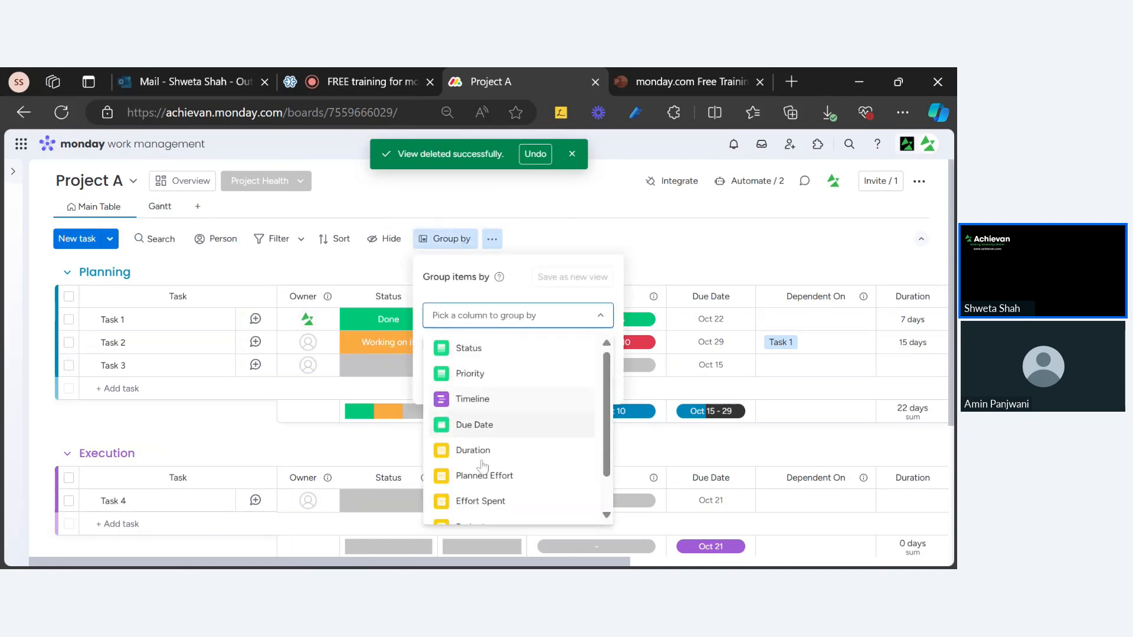
pyautogui.click(475, 424)
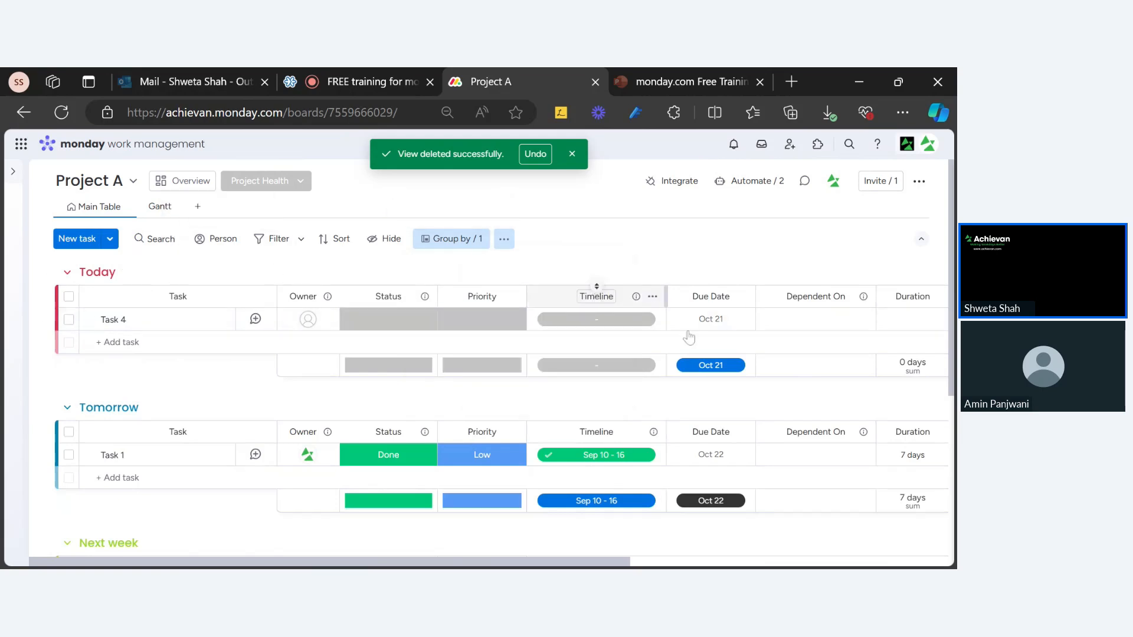
pyautogui.click(461, 253)
pyautogui.click(655, 254)
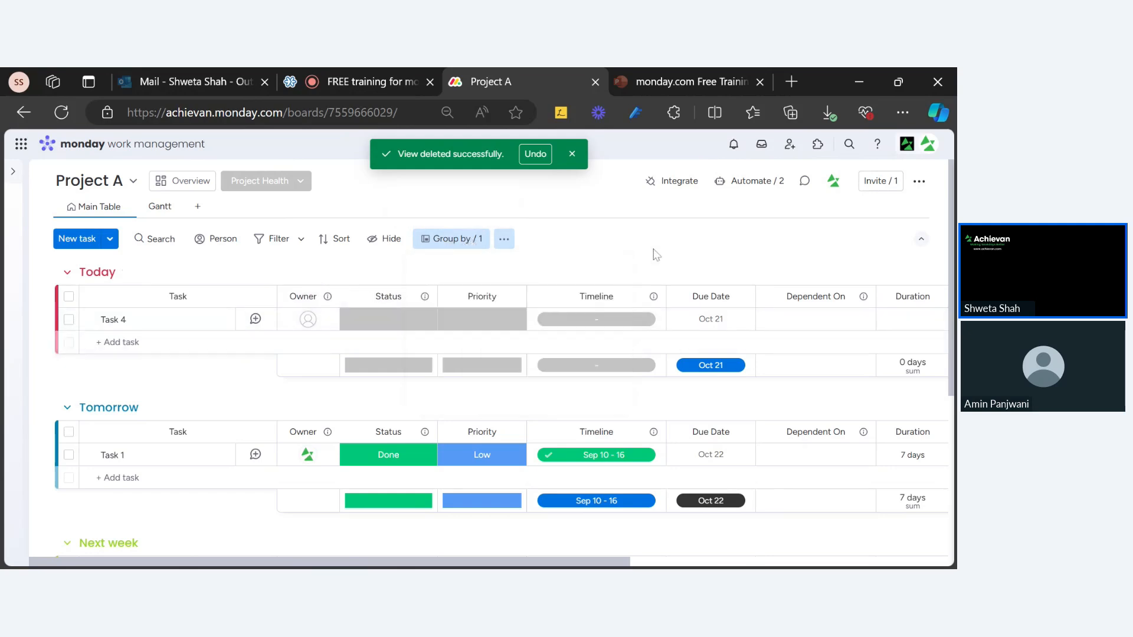
pyautogui.click(451, 239)
pyautogui.click(644, 266)
pyautogui.click(62, 112)
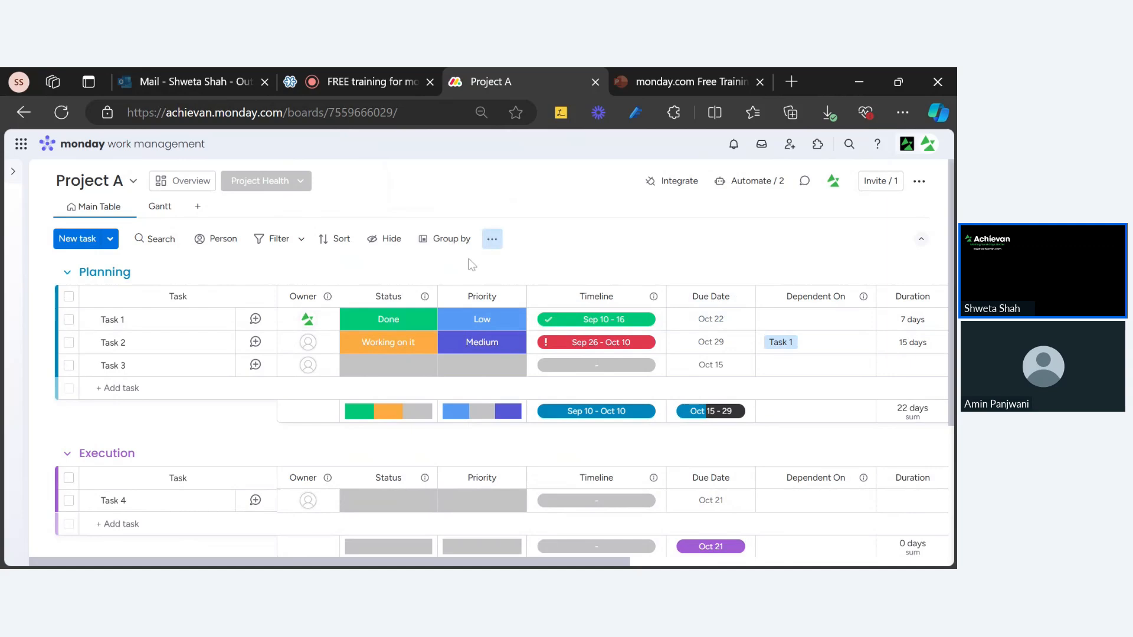
pyautogui.click(447, 238)
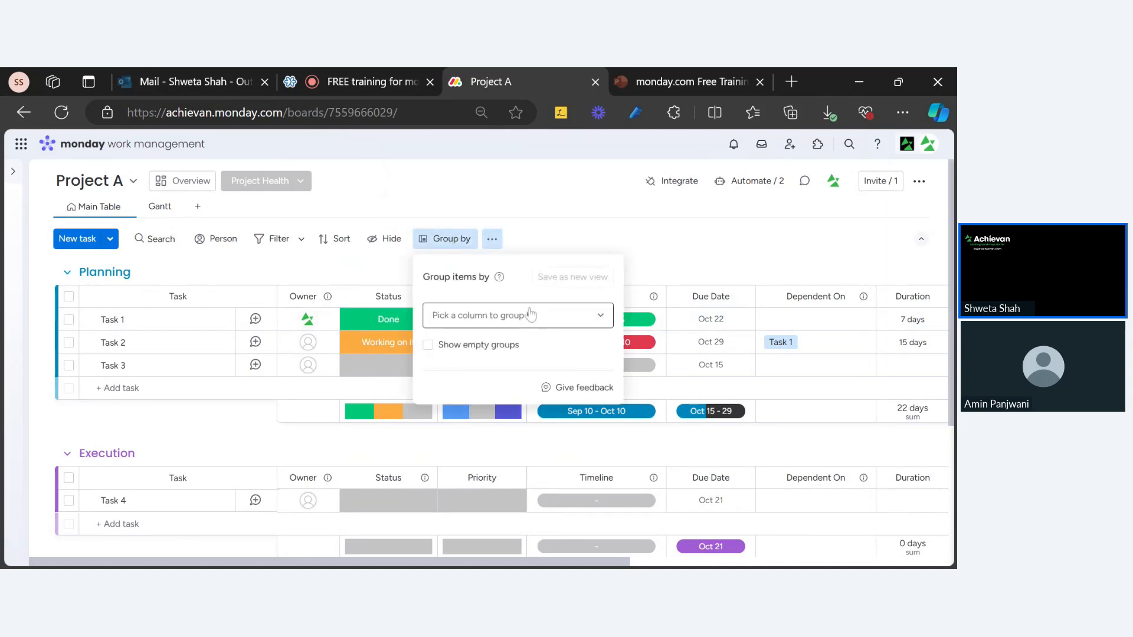
pyautogui.click(533, 319)
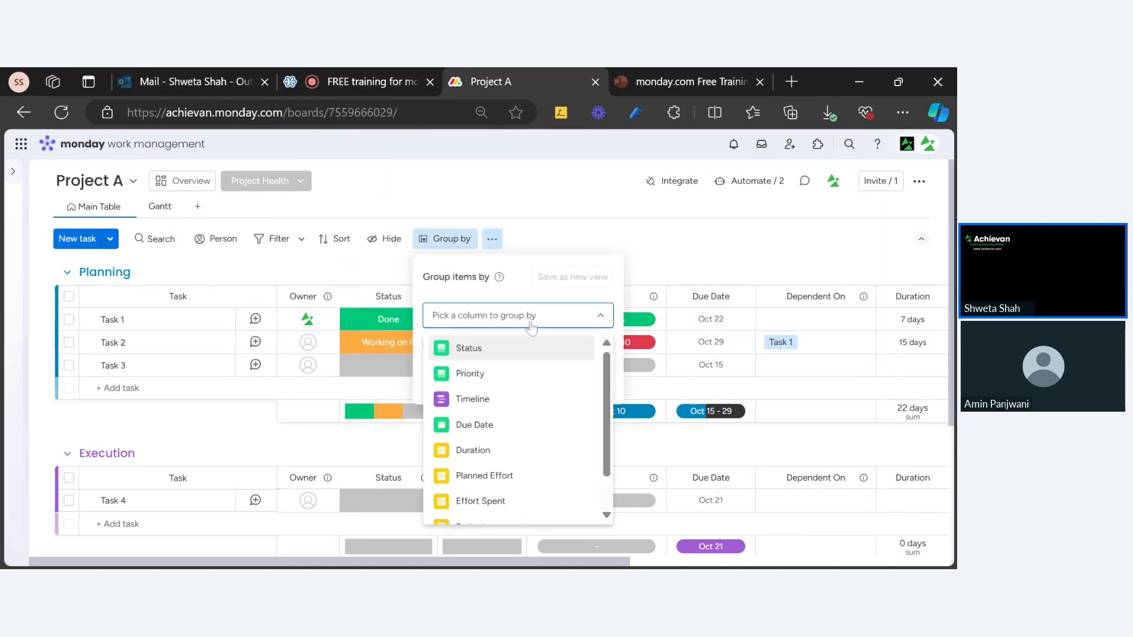
pyautogui.click(487, 348)
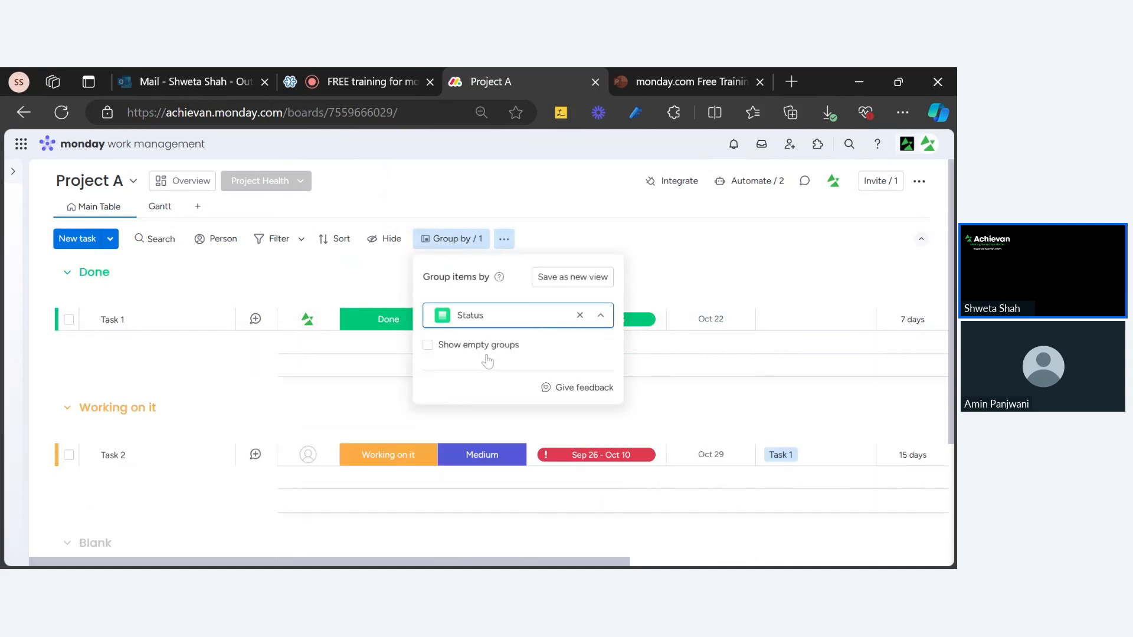
pyautogui.click(715, 271)
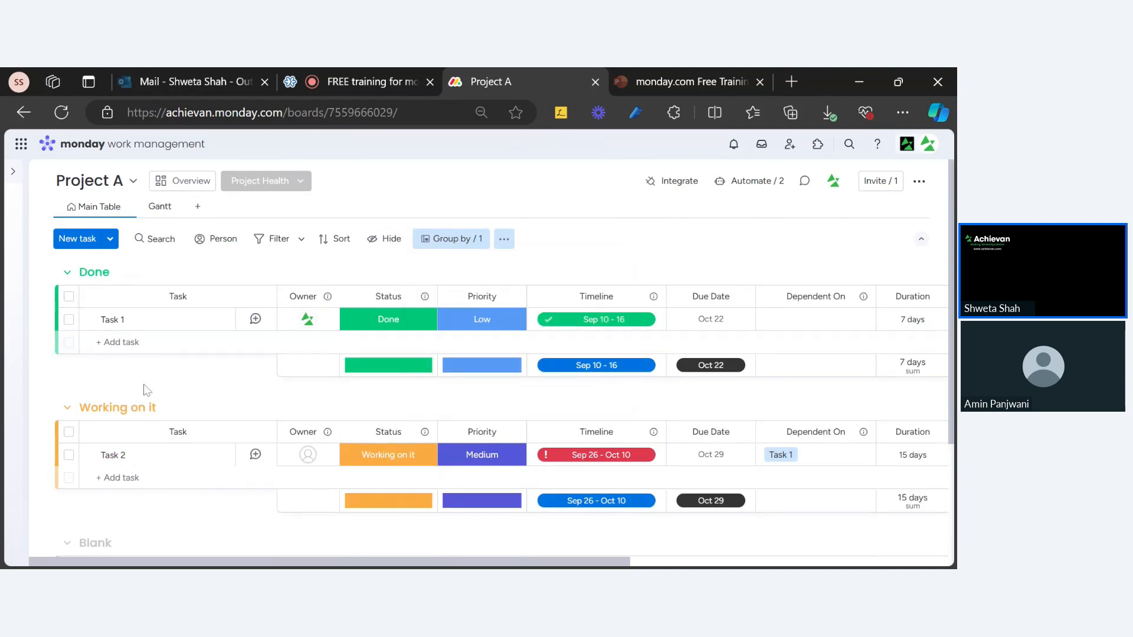
pyautogui.scroll(-2, 143, 394)
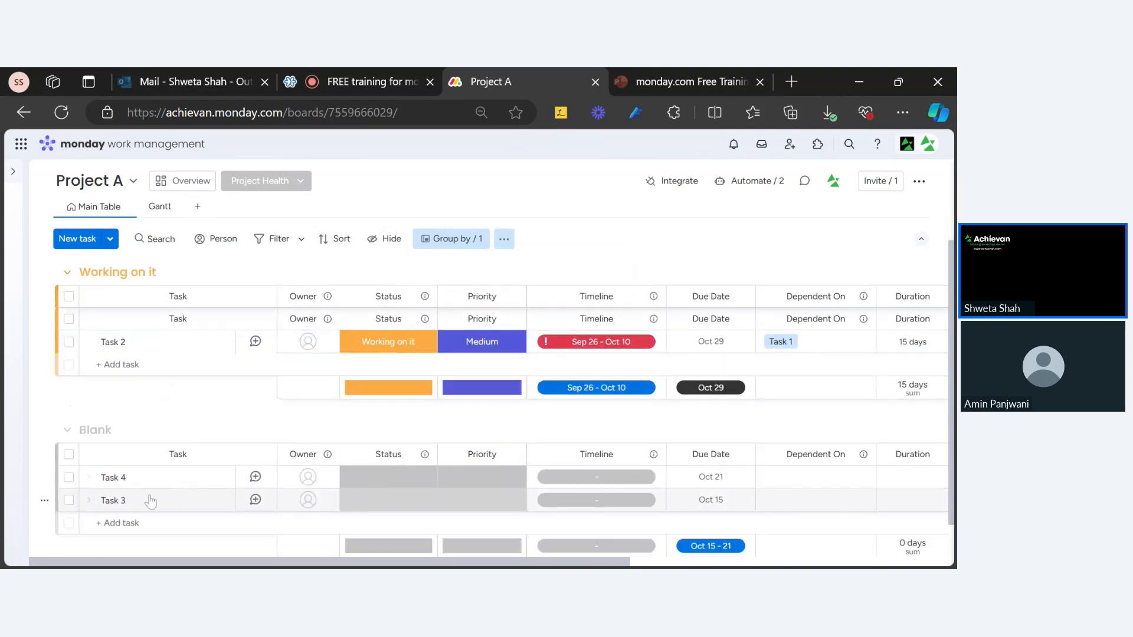
pyautogui.scroll(2, 151, 498)
pyautogui.click(467, 239)
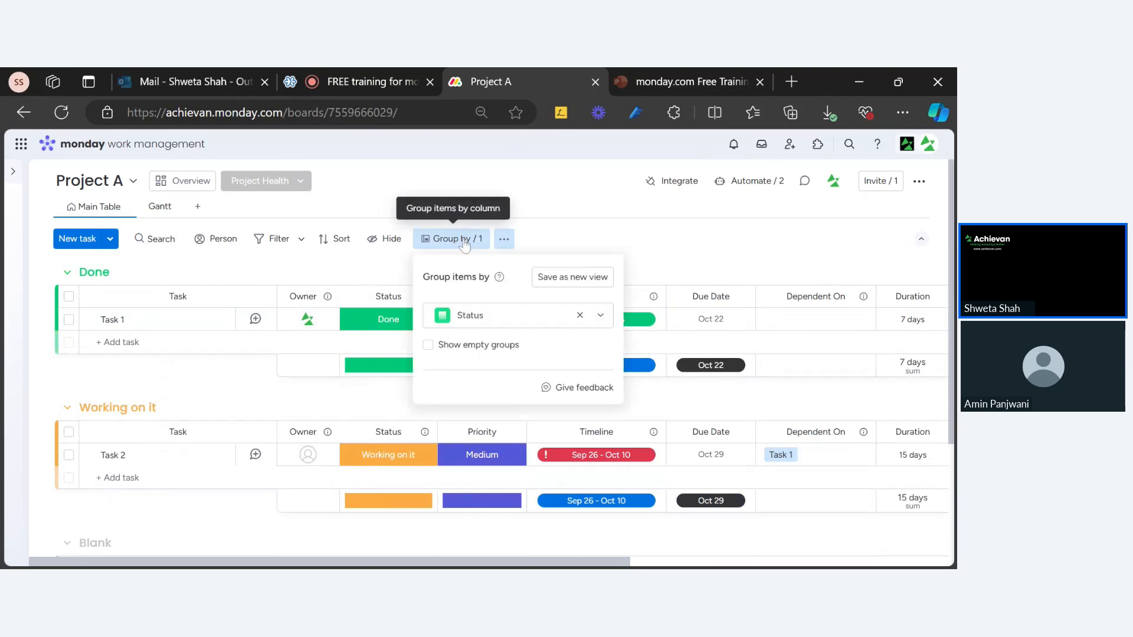
pyautogui.click(579, 315)
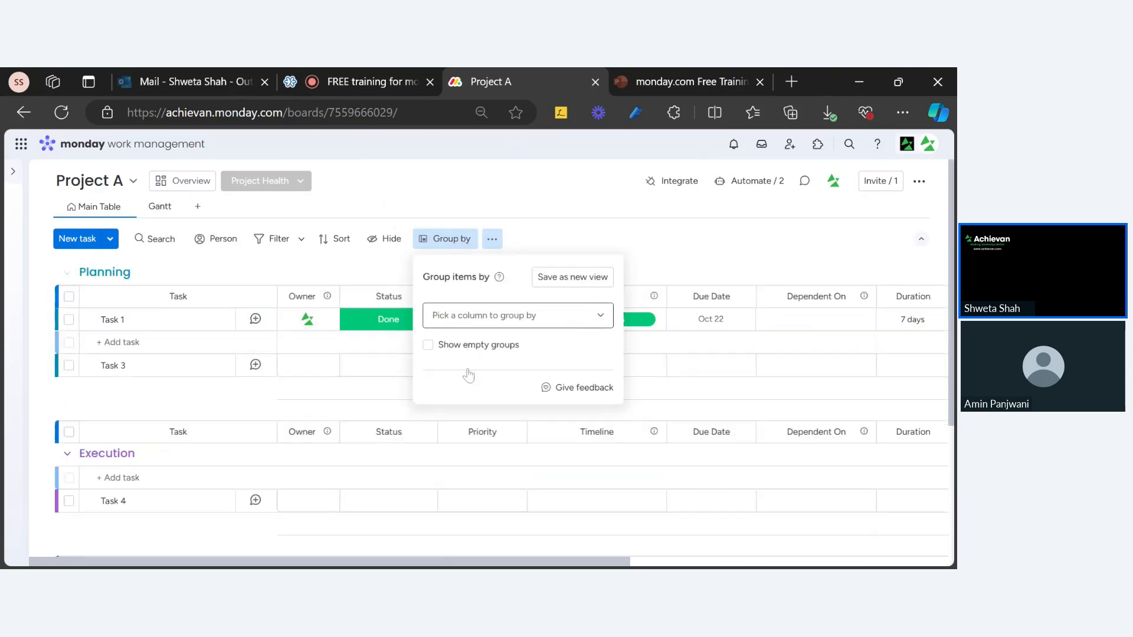
pyautogui.click(519, 317)
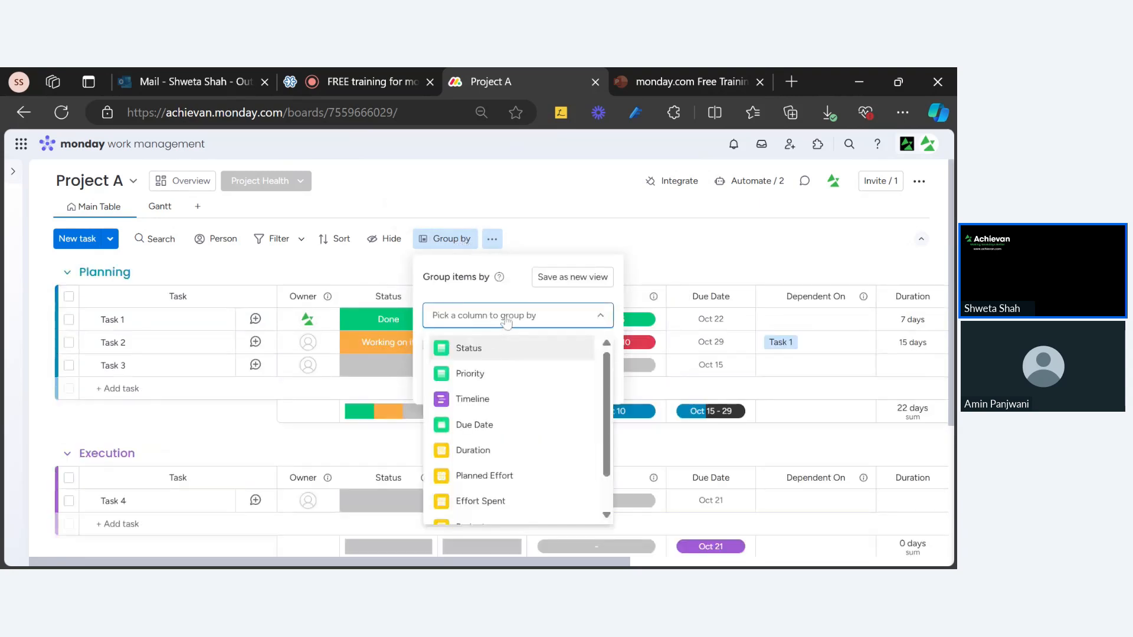
pyautogui.click(491, 374)
pyautogui.click(701, 258)
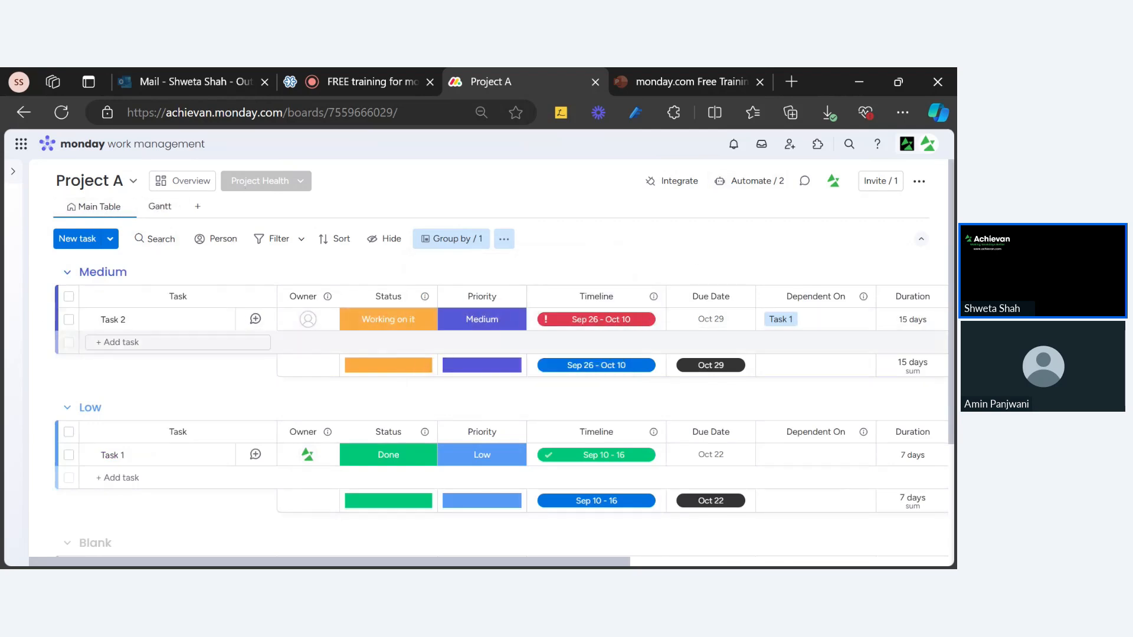
pyautogui.click(465, 252)
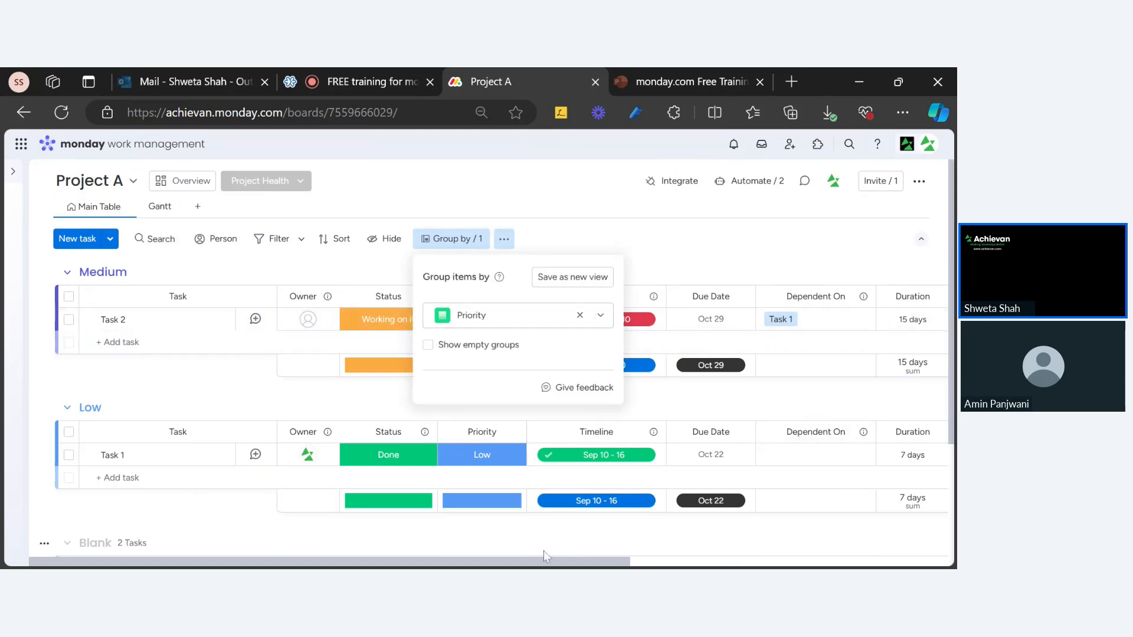
pyautogui.moveTo(551, 561); pyautogui.dragTo(26, 557)
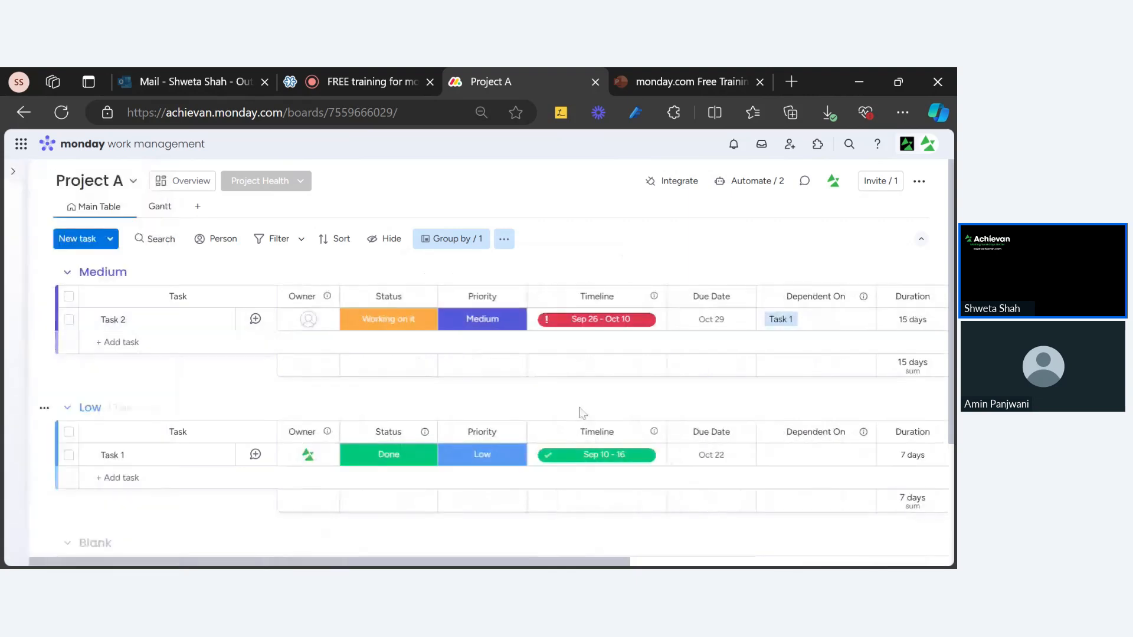
pyautogui.click(462, 240)
pyautogui.click(579, 315)
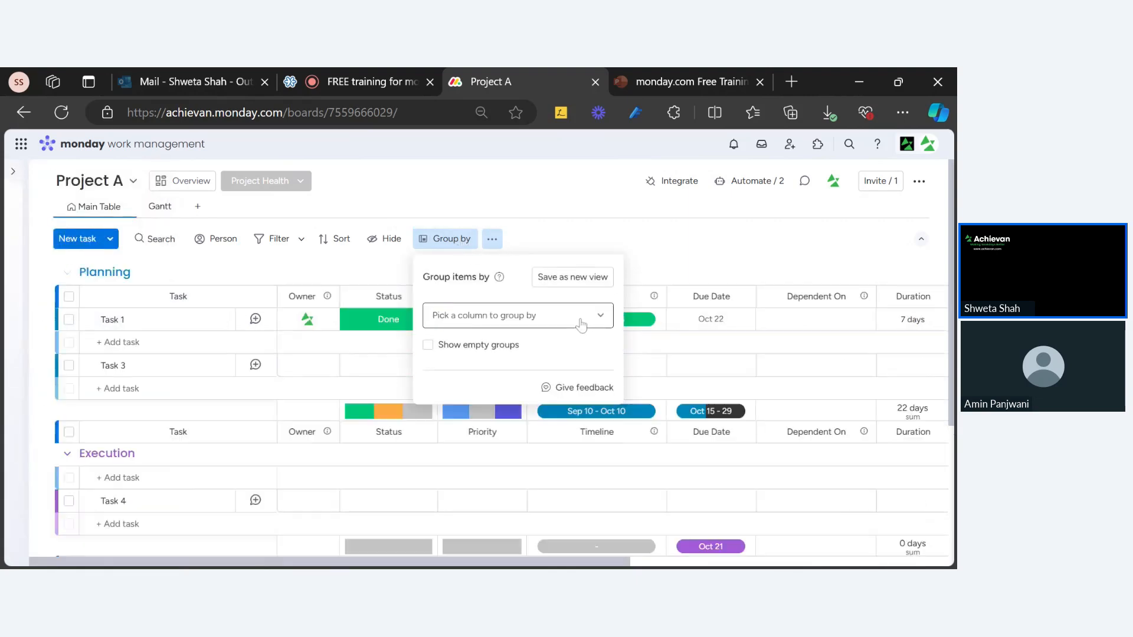
pyautogui.click(709, 264)
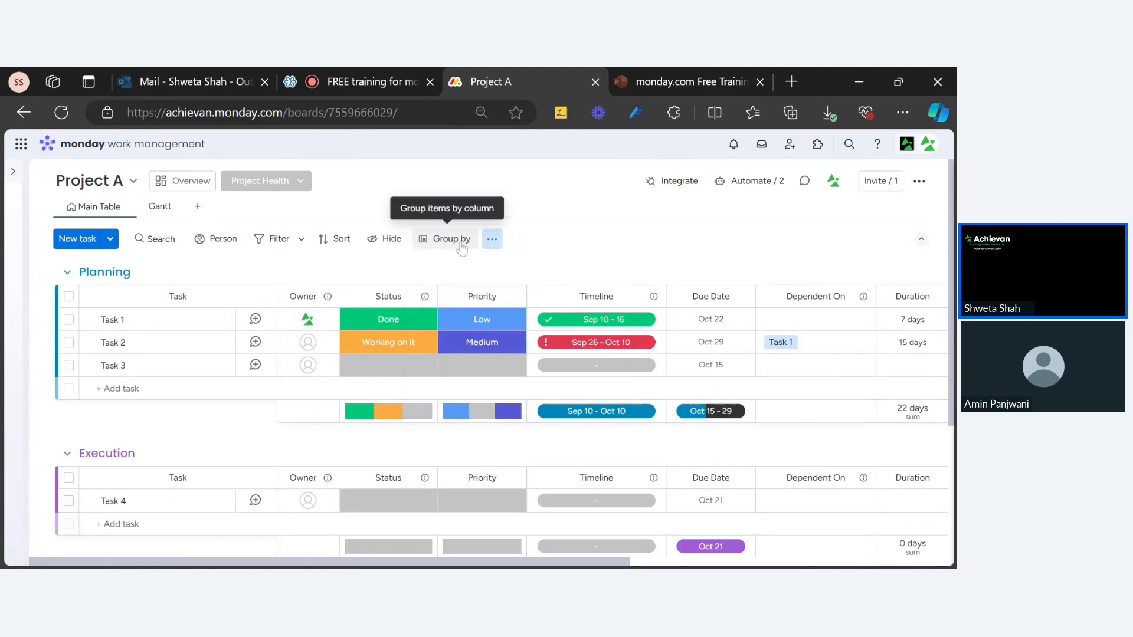
pyautogui.click(462, 245)
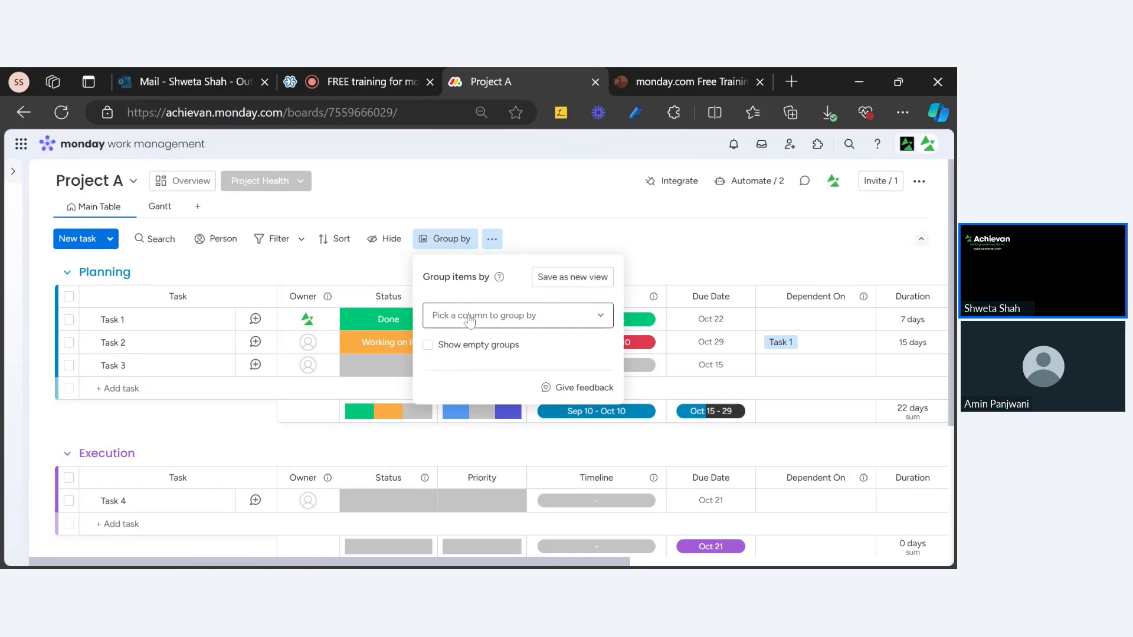
pyautogui.click(720, 276)
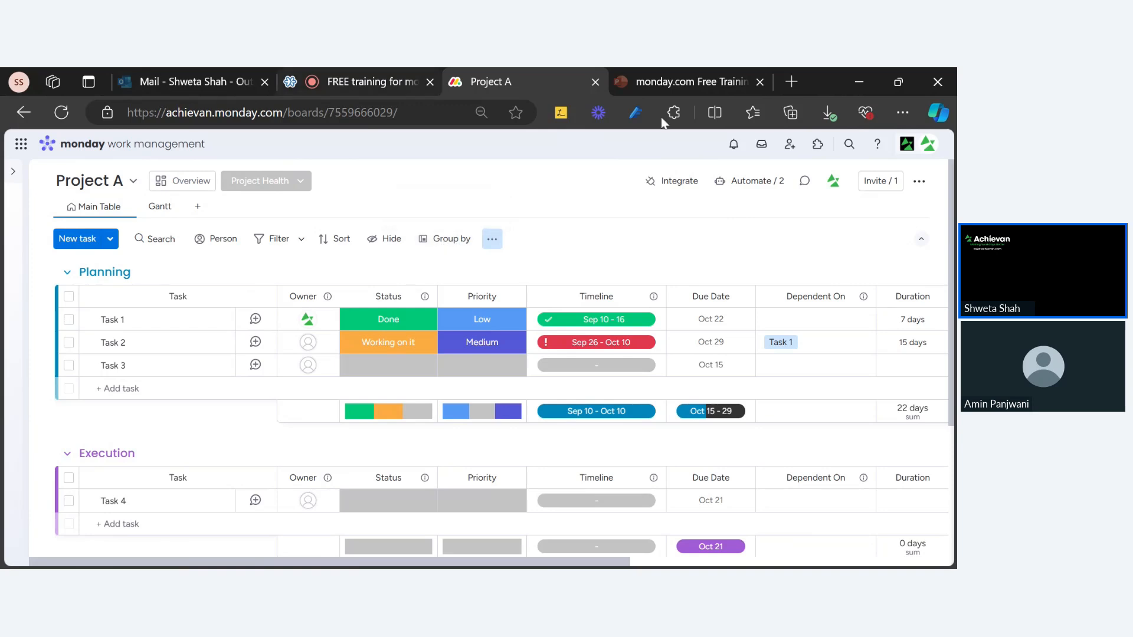
# Switch to the monday.com Free Training deck on slide 5, New Features.
pyautogui.click(682, 82)
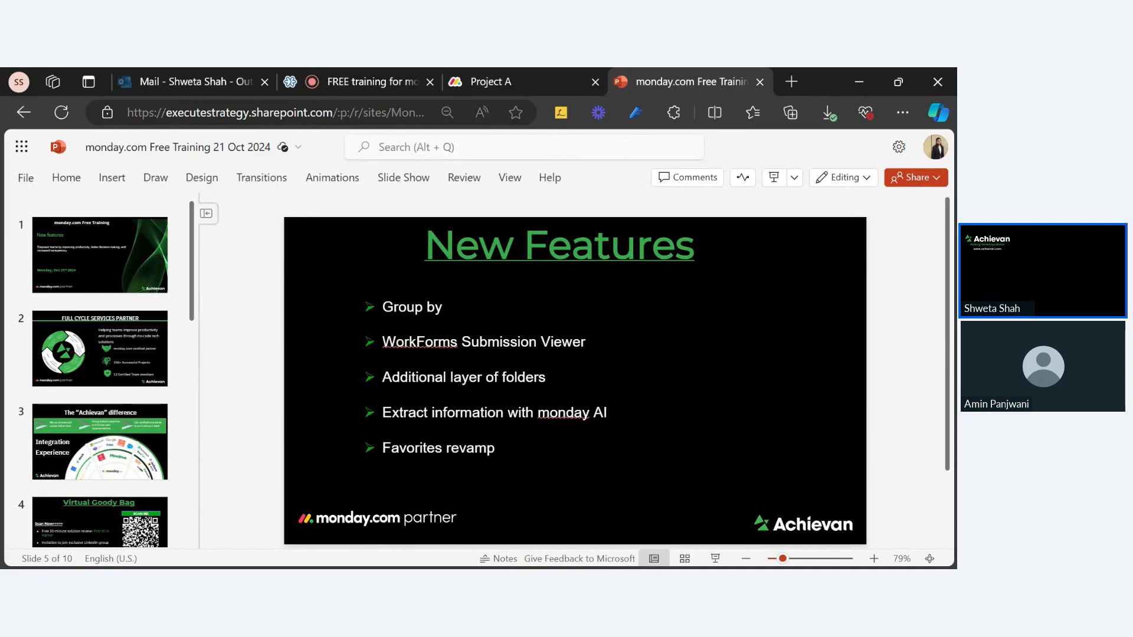
# Scroll the sidebar board list to open Event feedback, briefly rechecking the training deck.
pyautogui.click(491, 82)
pyautogui.moveTo(86, 377)
pyautogui.scroll(-10, 112, 500)
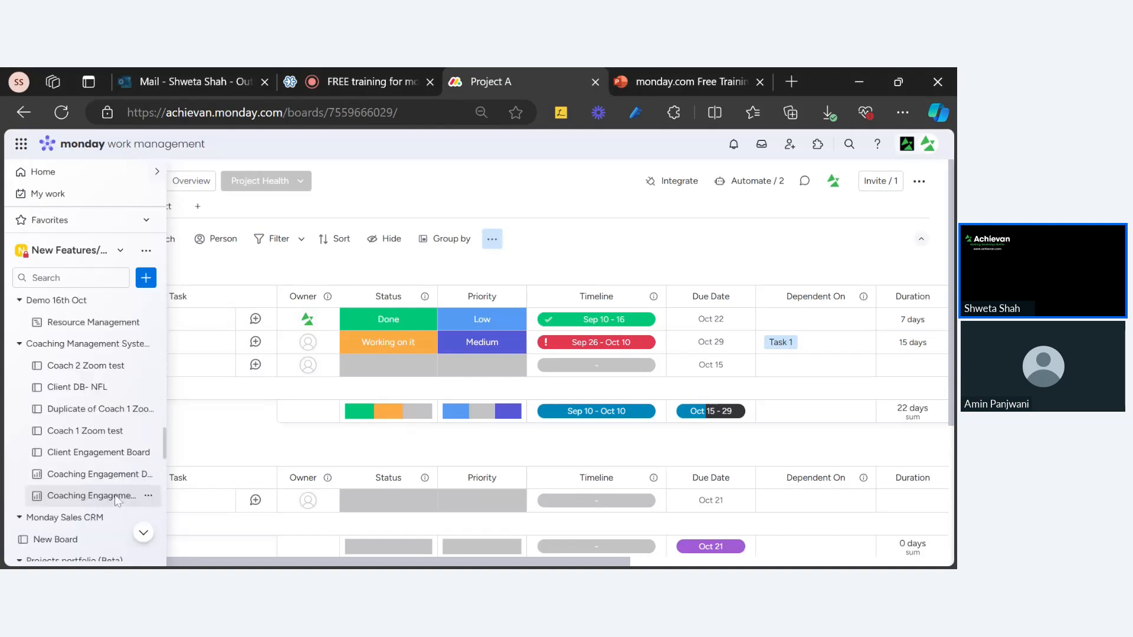
pyautogui.scroll(-5, 115, 495)
pyautogui.scroll(-2, 92, 476)
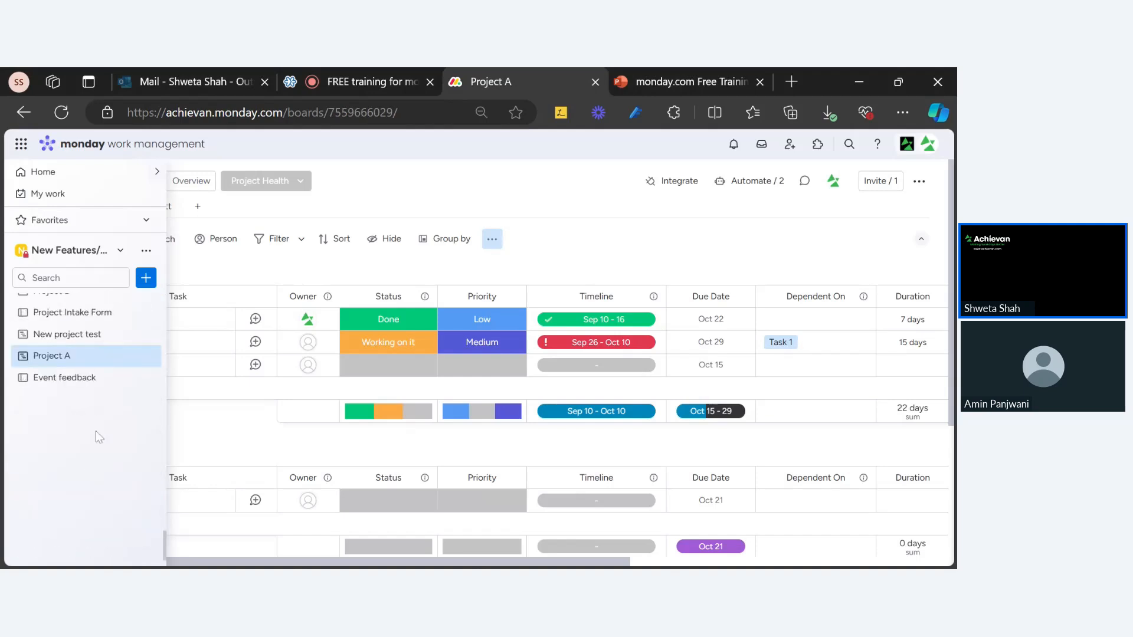
pyautogui.click(84, 380)
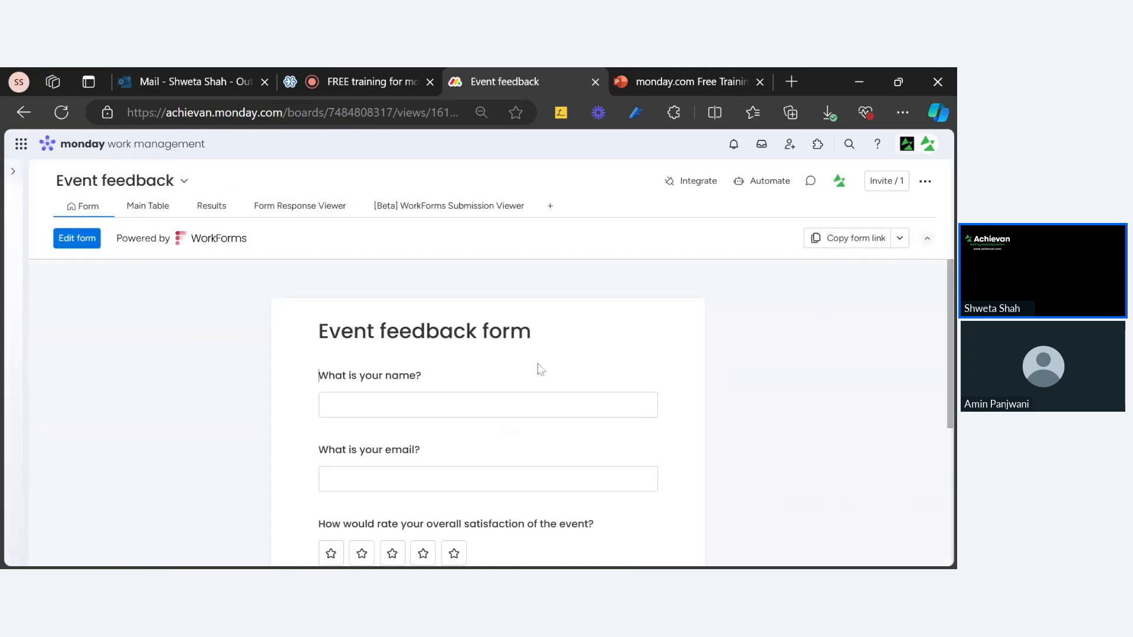
pyautogui.scroll(-4, 537, 369)
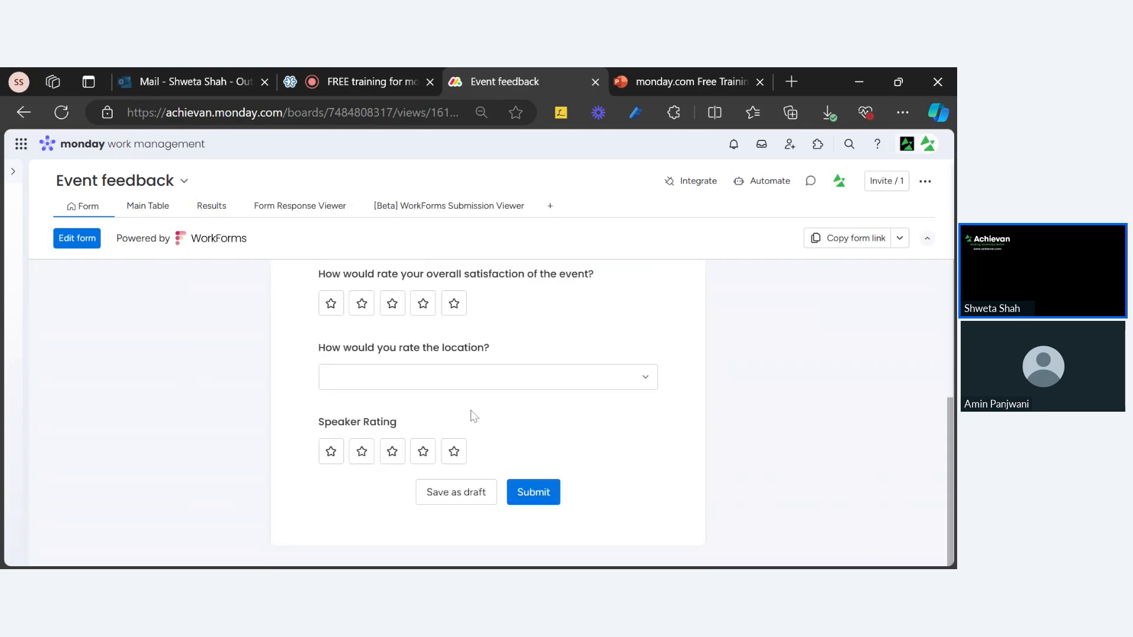
pyautogui.scroll(4, 472, 416)
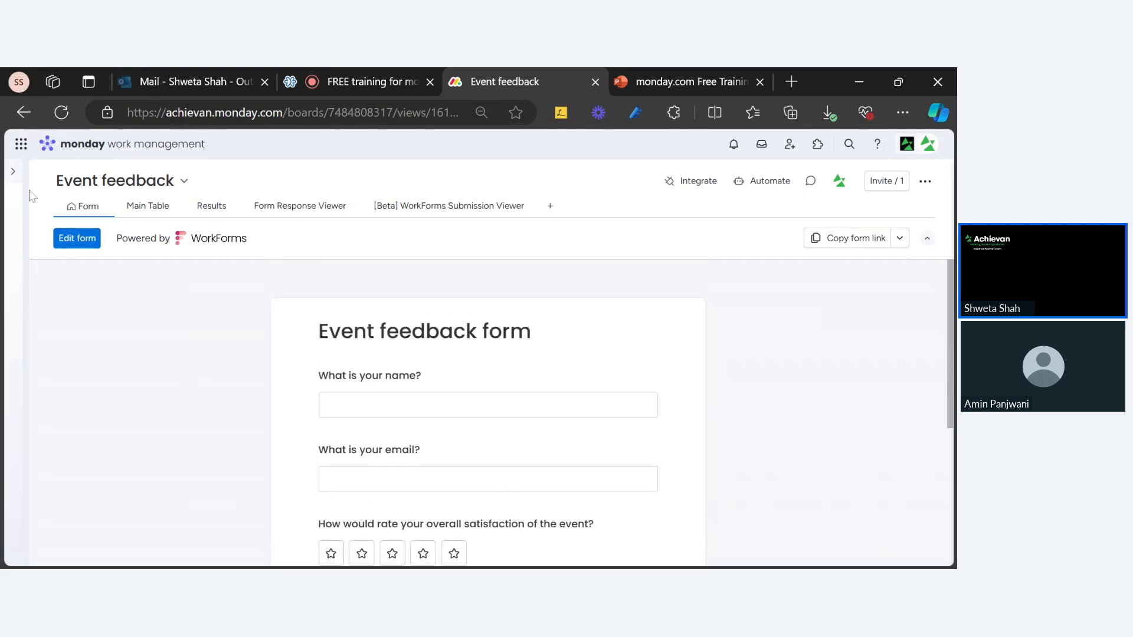
pyautogui.click(684, 81)
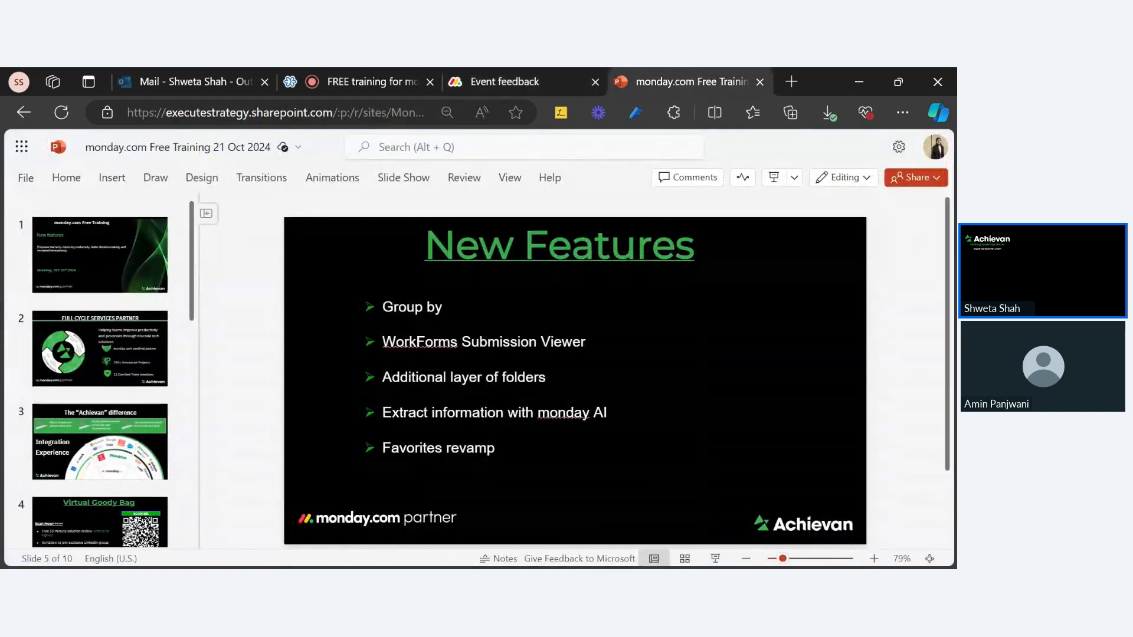
pyautogui.click(518, 87)
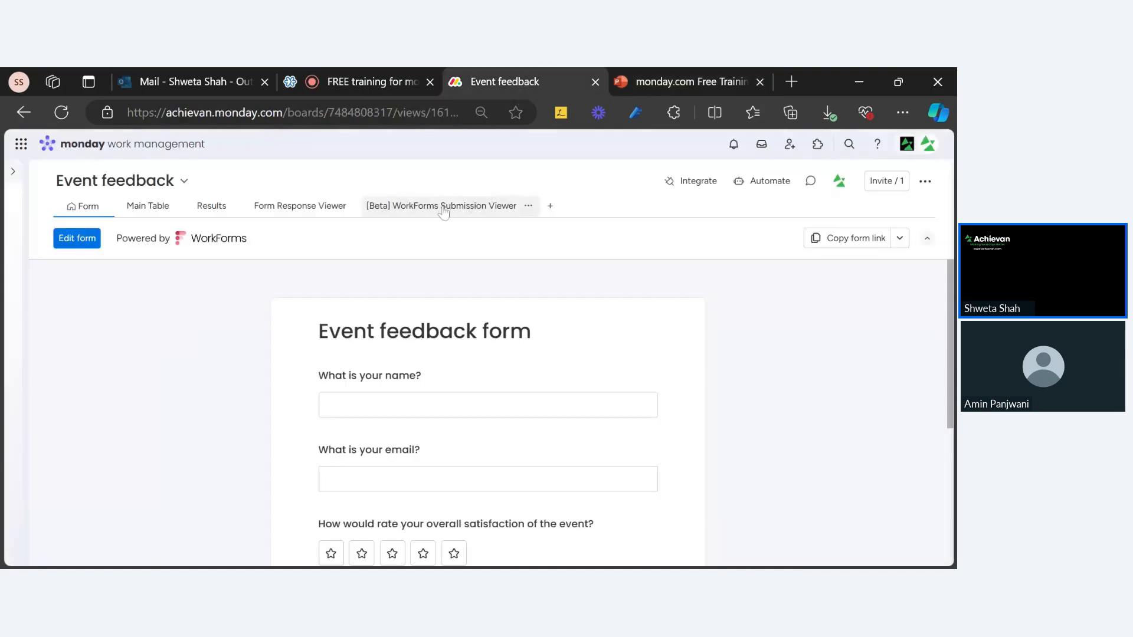
# Open Views Center through the Add view menu's 'Explore more views' option.
pyautogui.click(550, 206)
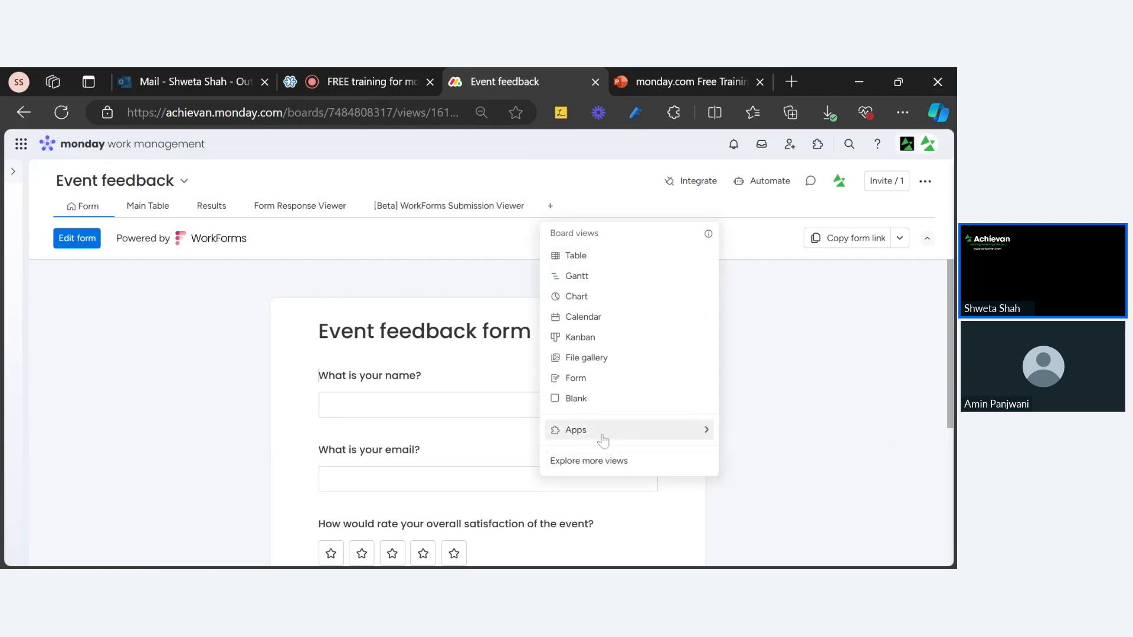
pyautogui.moveTo(606, 430)
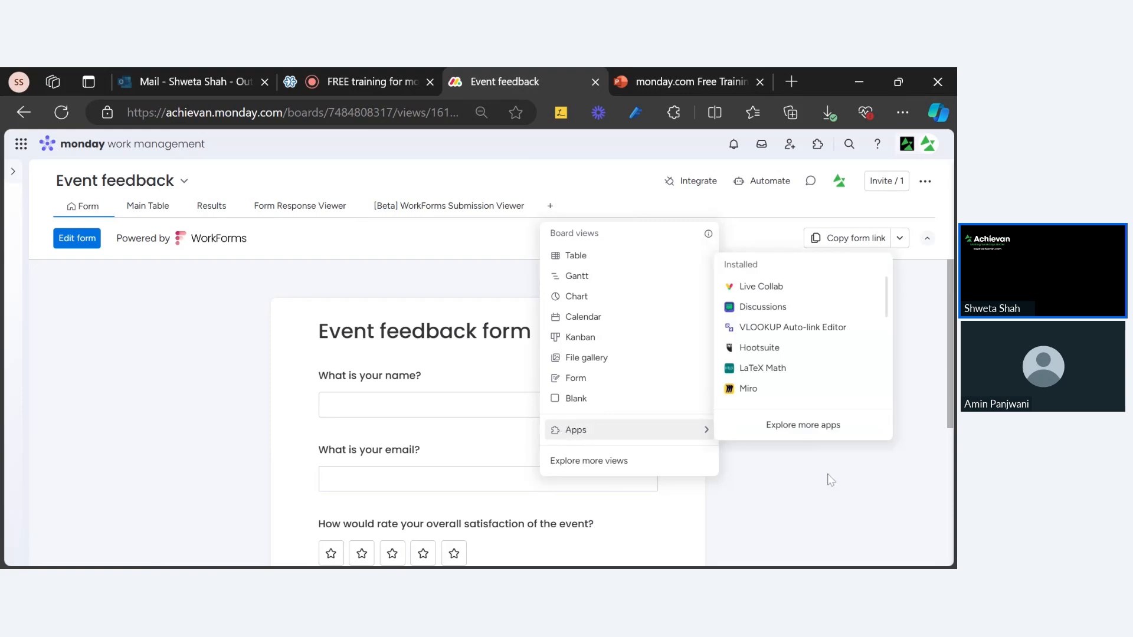
pyautogui.click(782, 481)
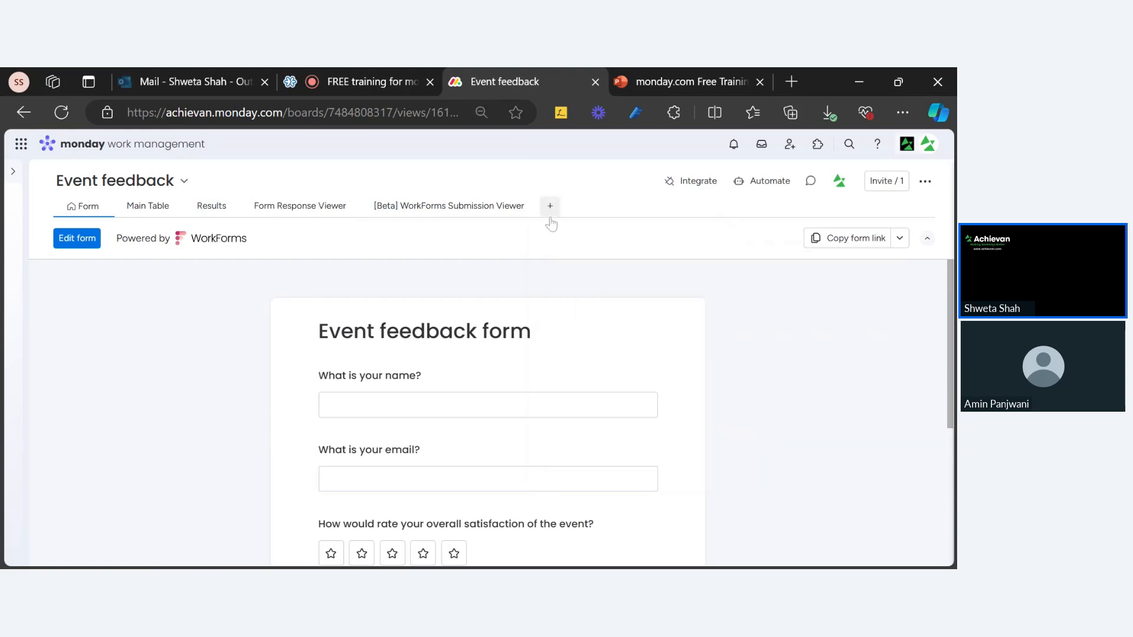
pyautogui.click(549, 210)
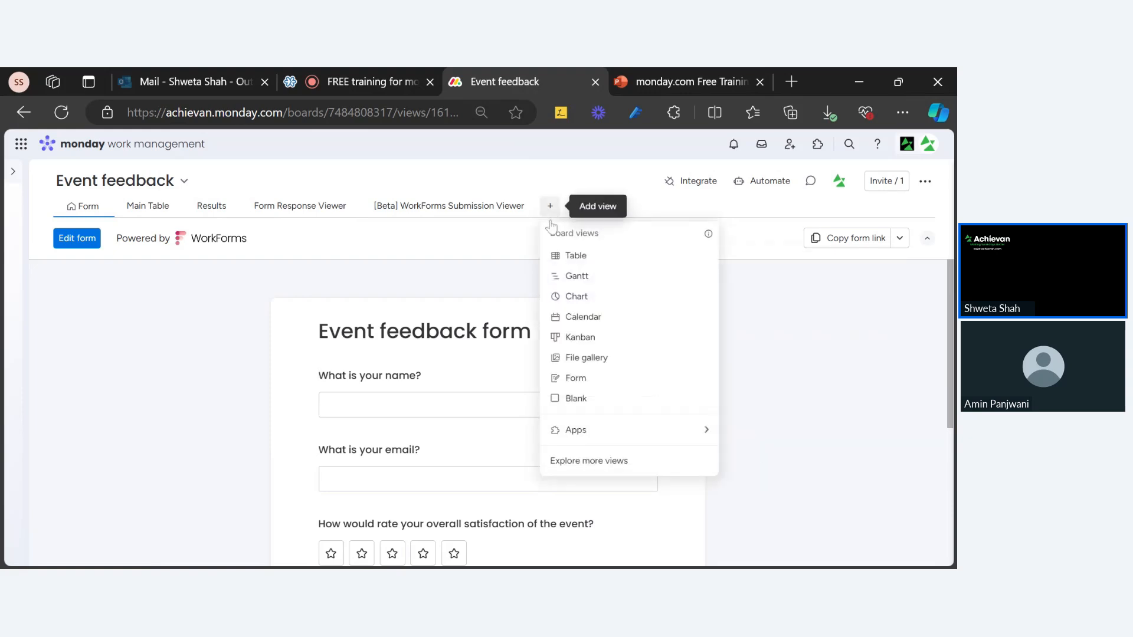
pyautogui.click(568, 465)
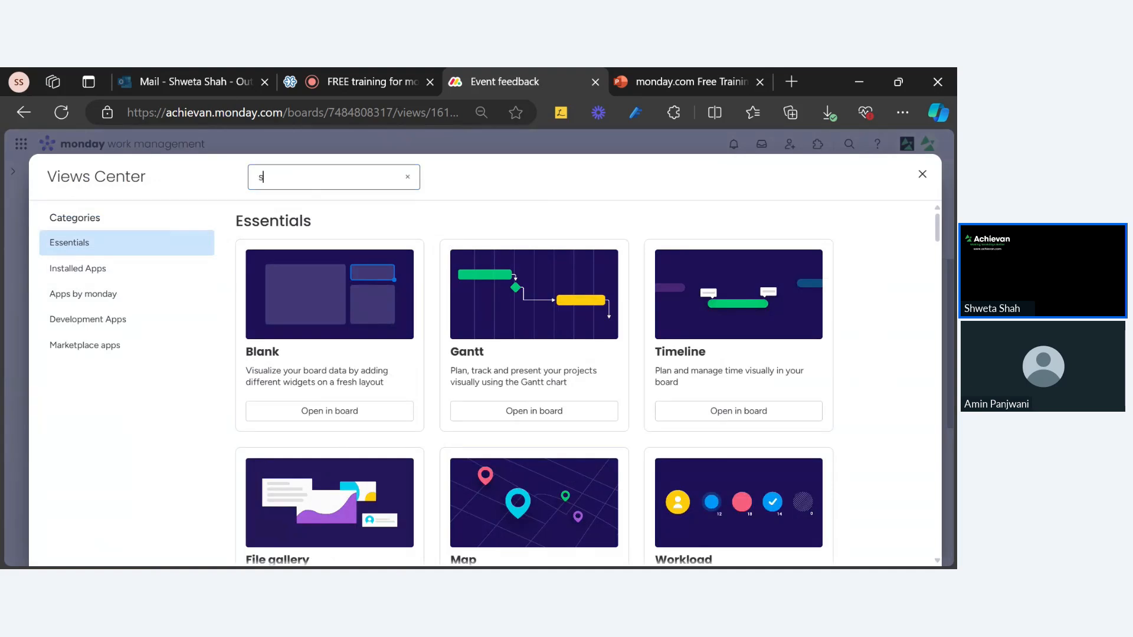
# Search Views Center for 'subm', then clear it and browse the Apps by monday category.
pyautogui.write('submi')
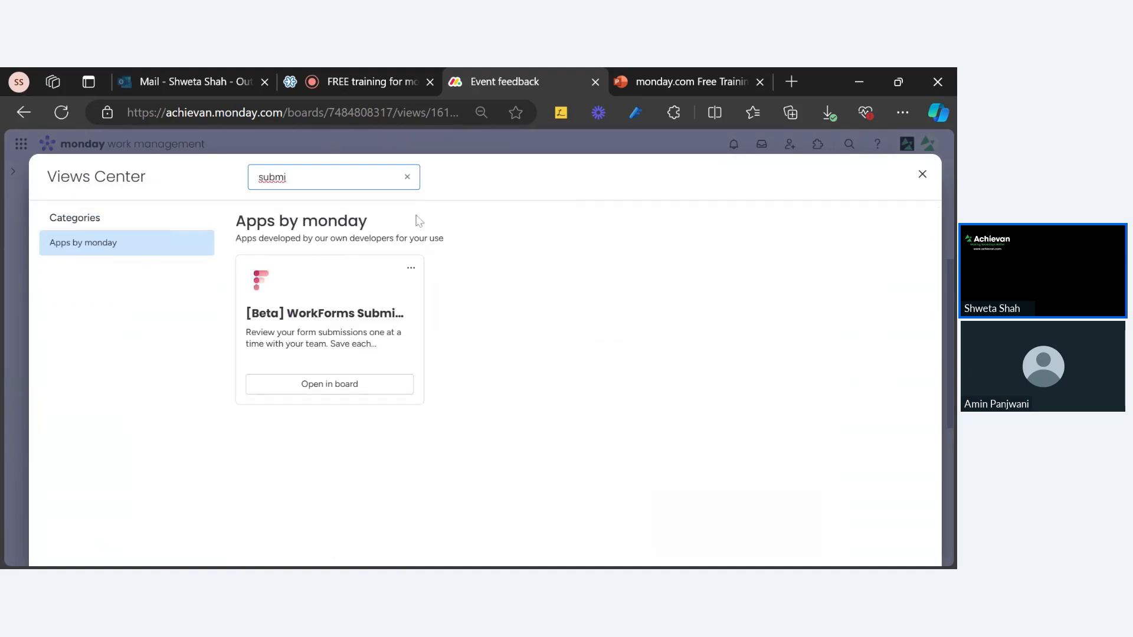
pyautogui.click(407, 176)
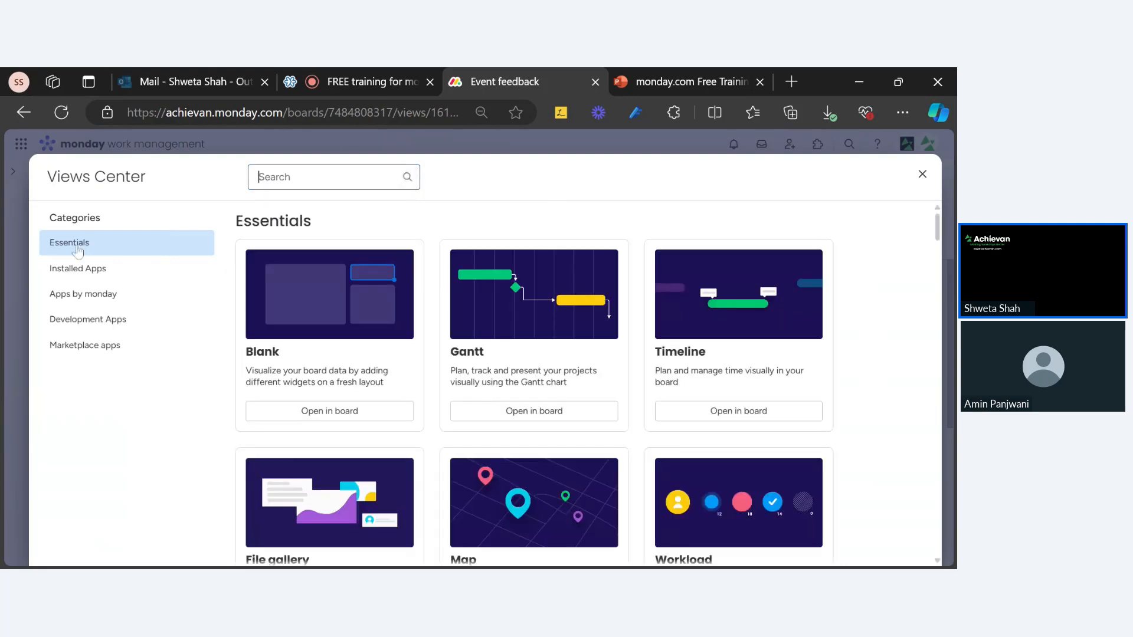
pyautogui.click(107, 296)
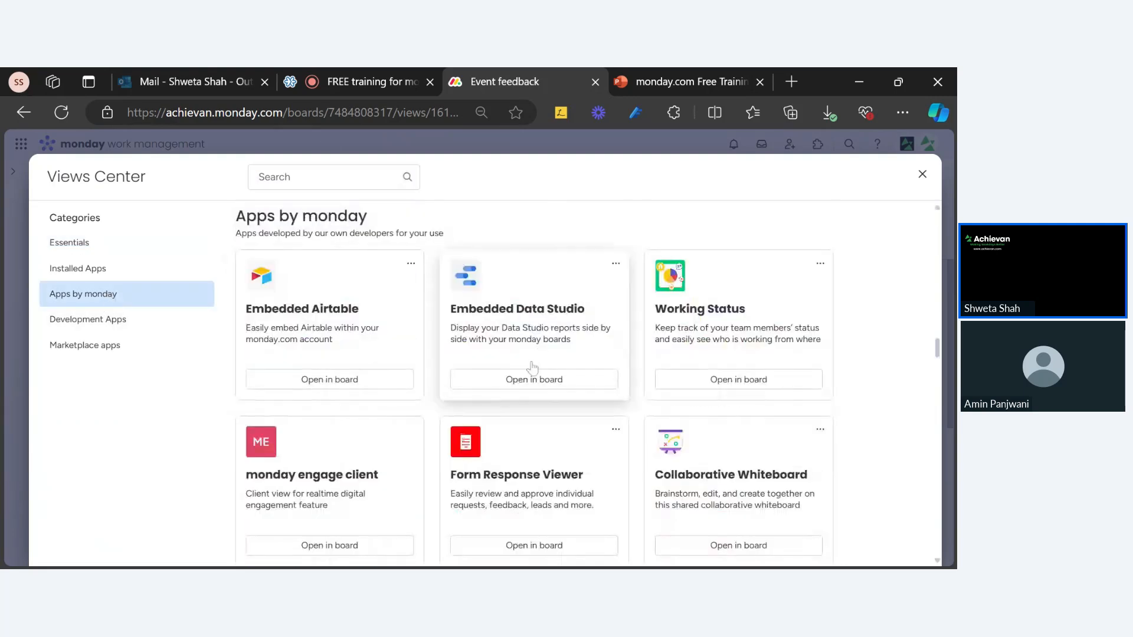
pyautogui.scroll(-3, 409, 515)
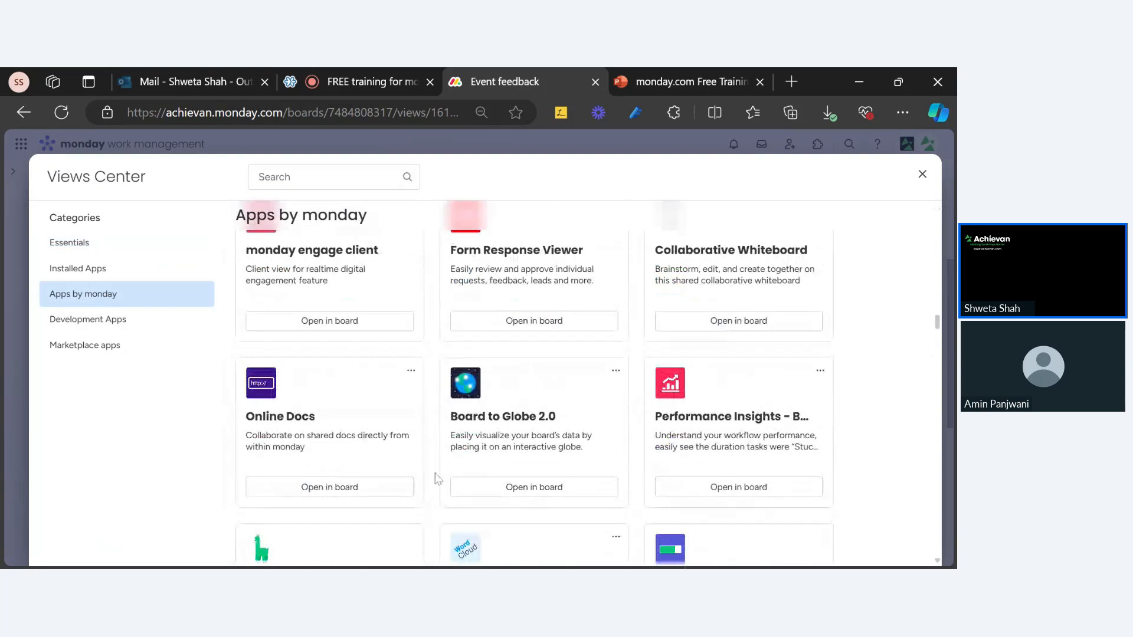
pyautogui.scroll(15, 439, 472)
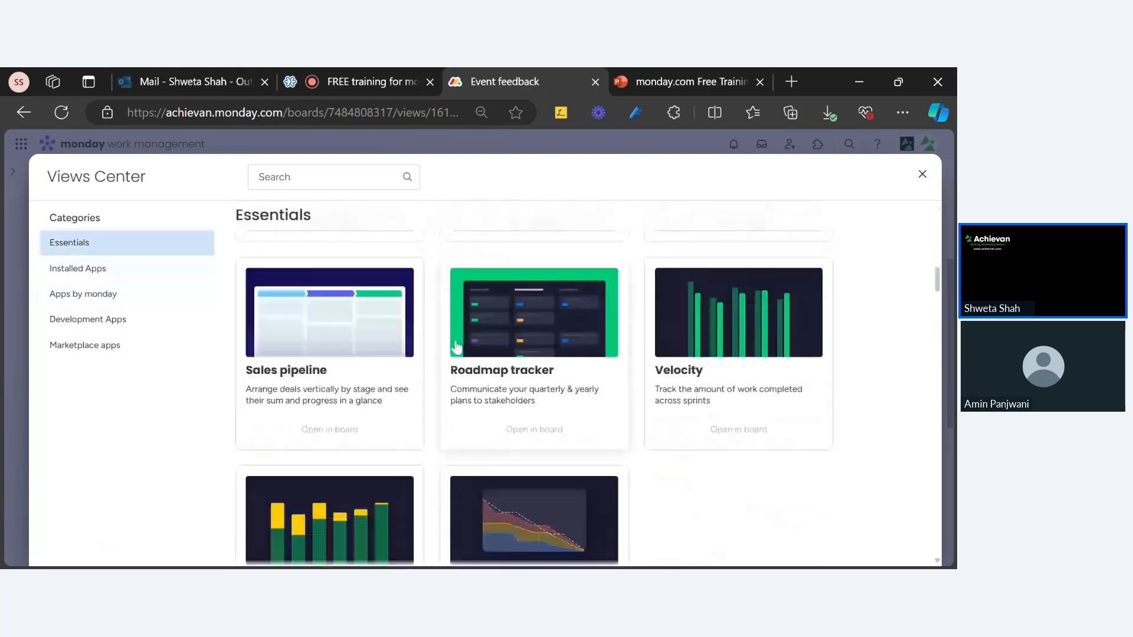
pyautogui.click(116, 294)
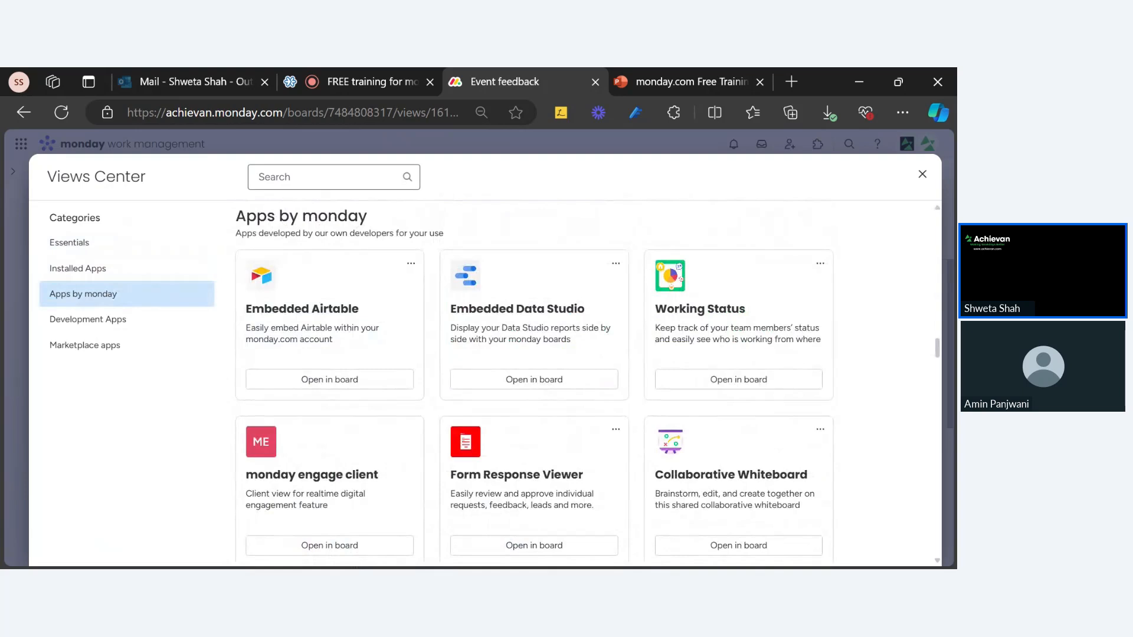
# Search 'form' under Apps by monday and open [Beta] WorkForms Submission Viewer in the board.
pyautogui.click(333, 177)
pyautogui.write('form')
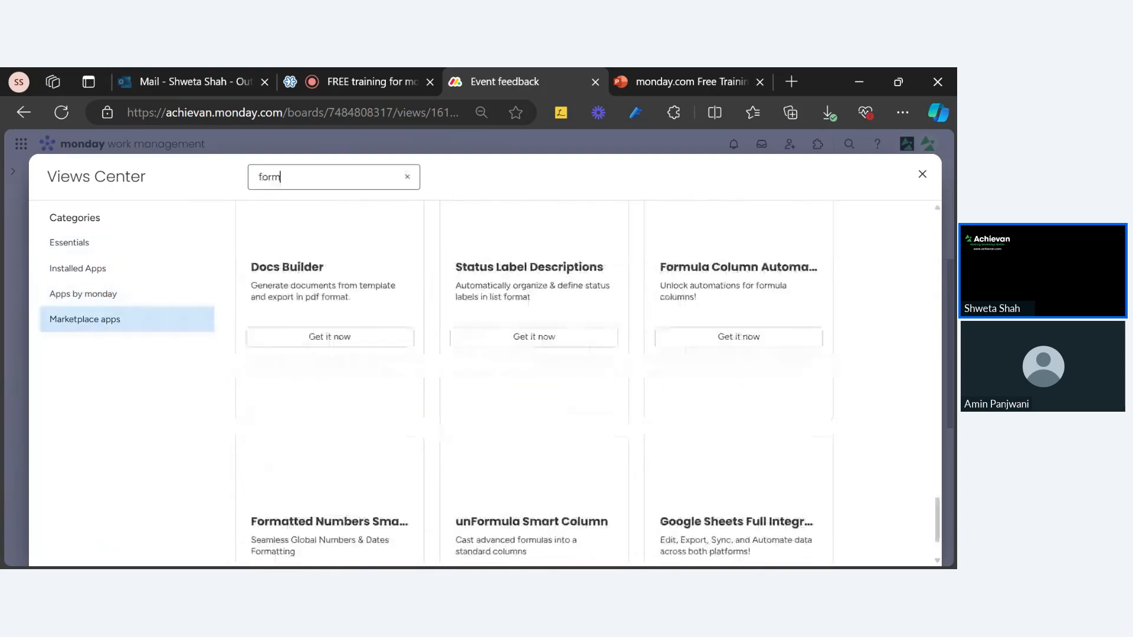
pyautogui.click(78, 293)
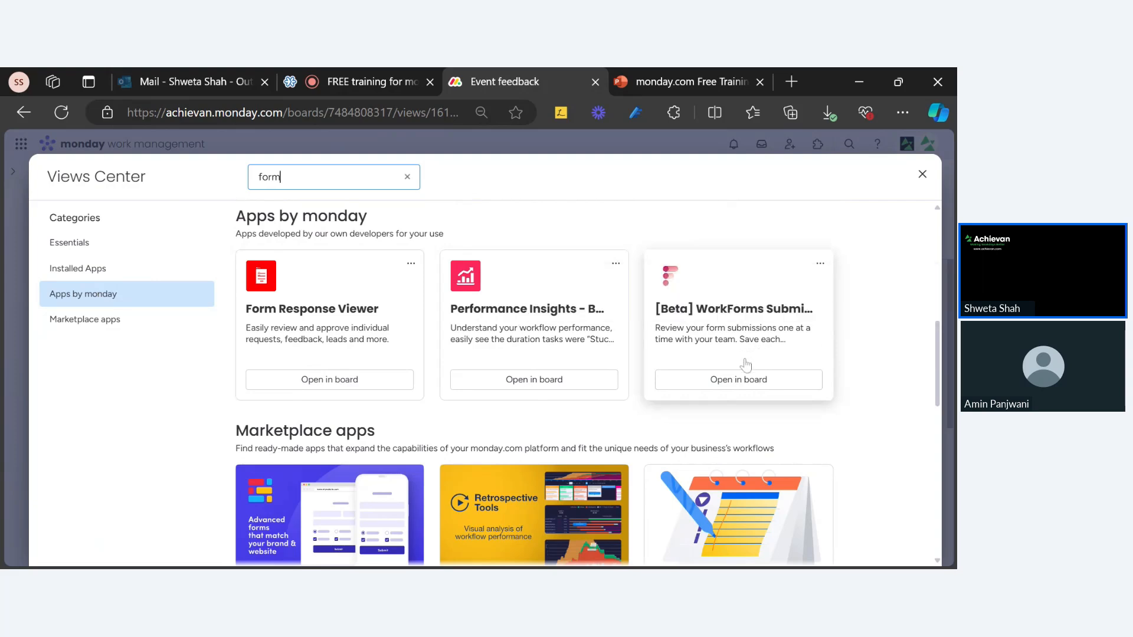
pyautogui.click(745, 382)
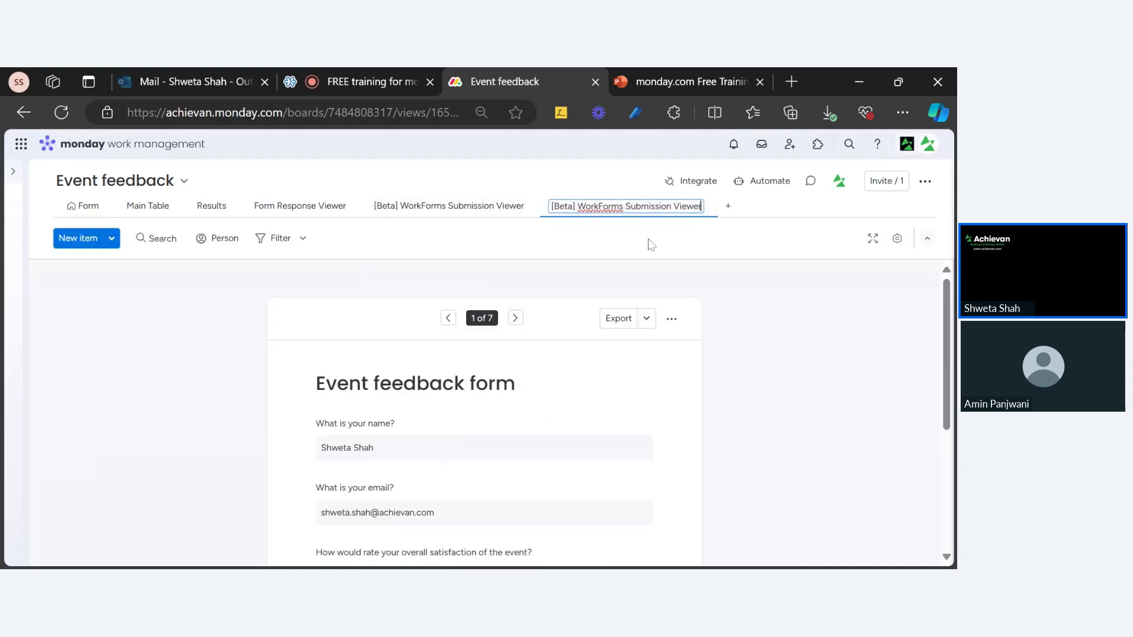
pyautogui.scroll(-2, 643, 333)
pyautogui.scroll(2, 634, 326)
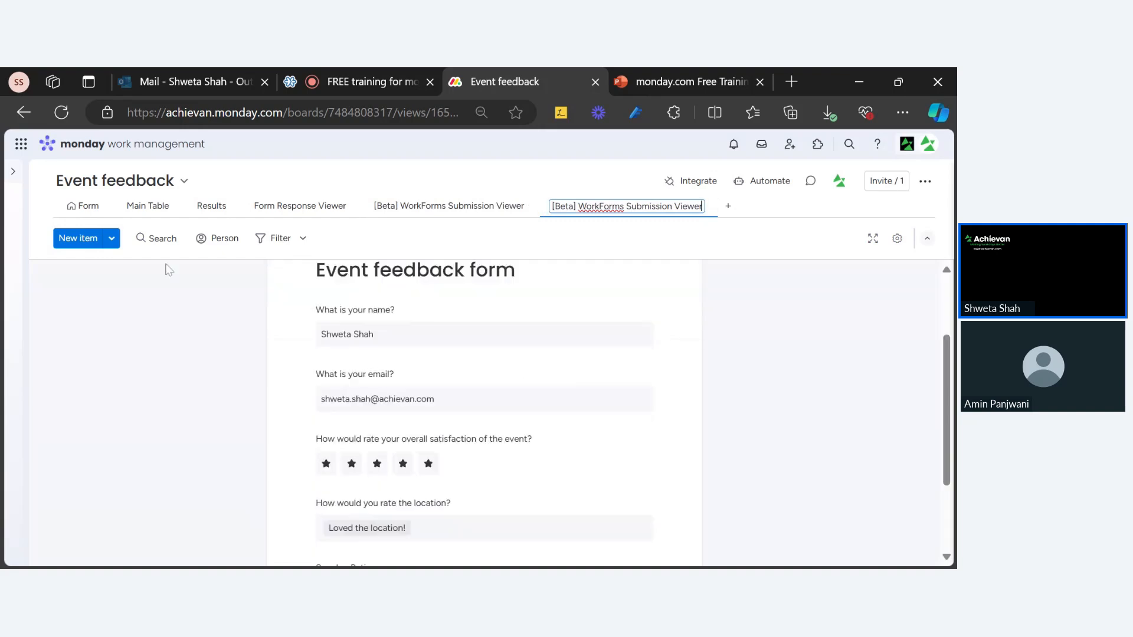
pyautogui.scroll(2, 386, 338)
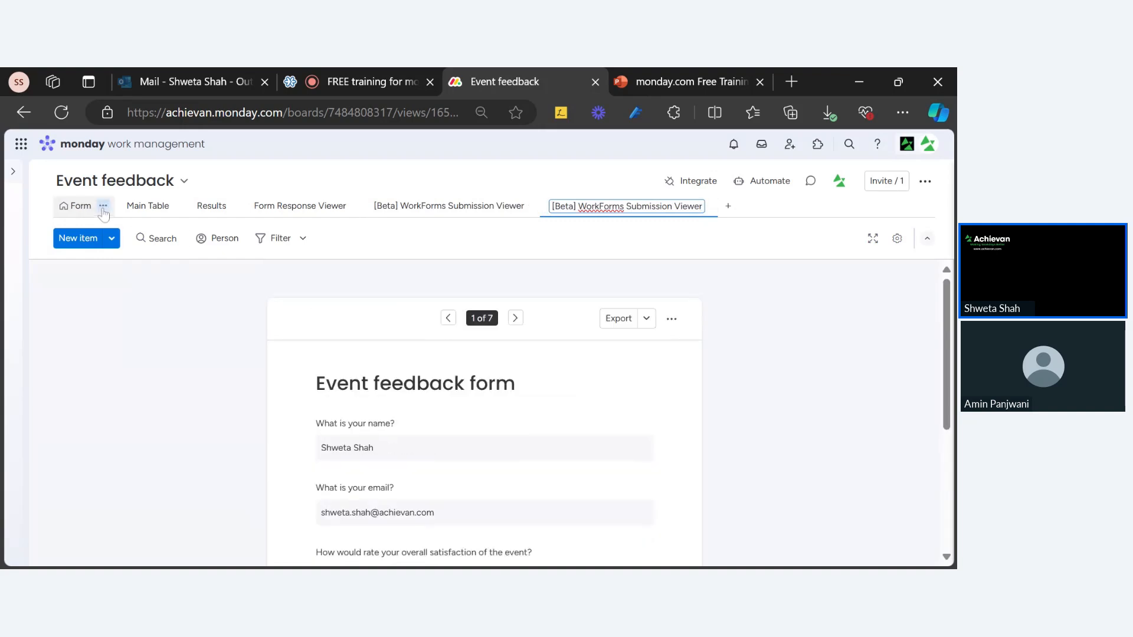
pyautogui.scroll(-3, 435, 448)
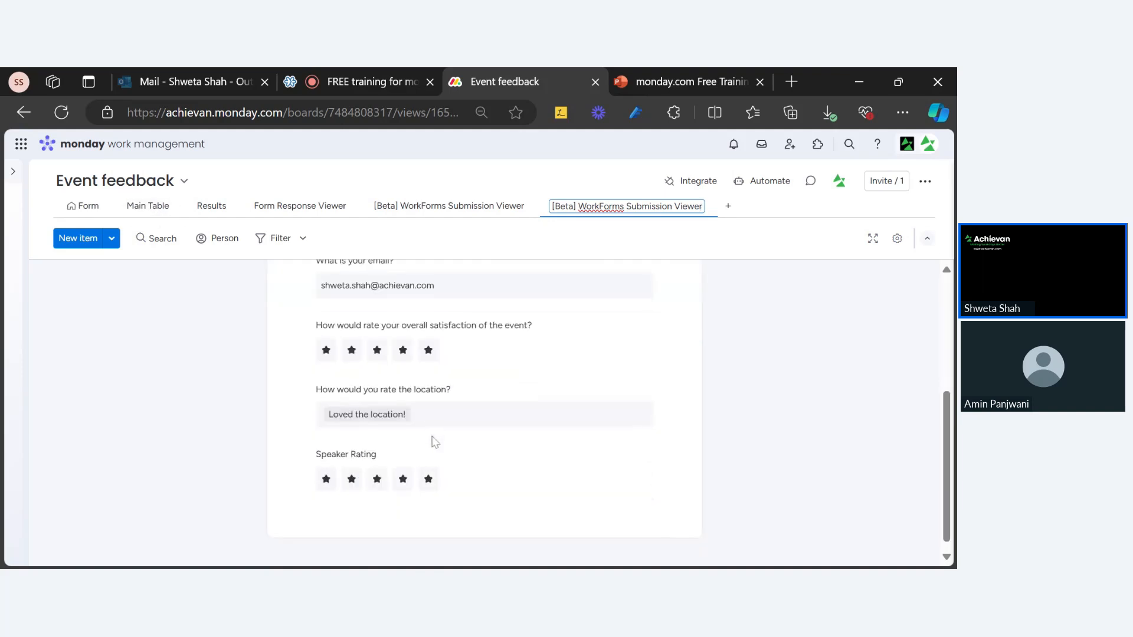
pyautogui.scroll(4, 428, 440)
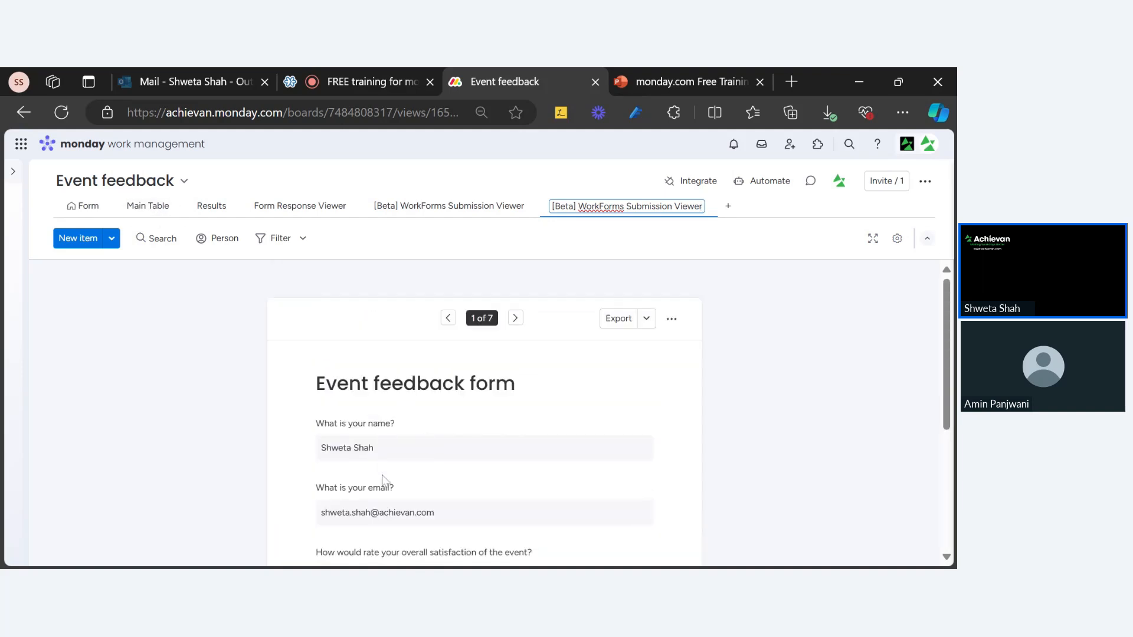
pyautogui.scroll(-2, 377, 466)
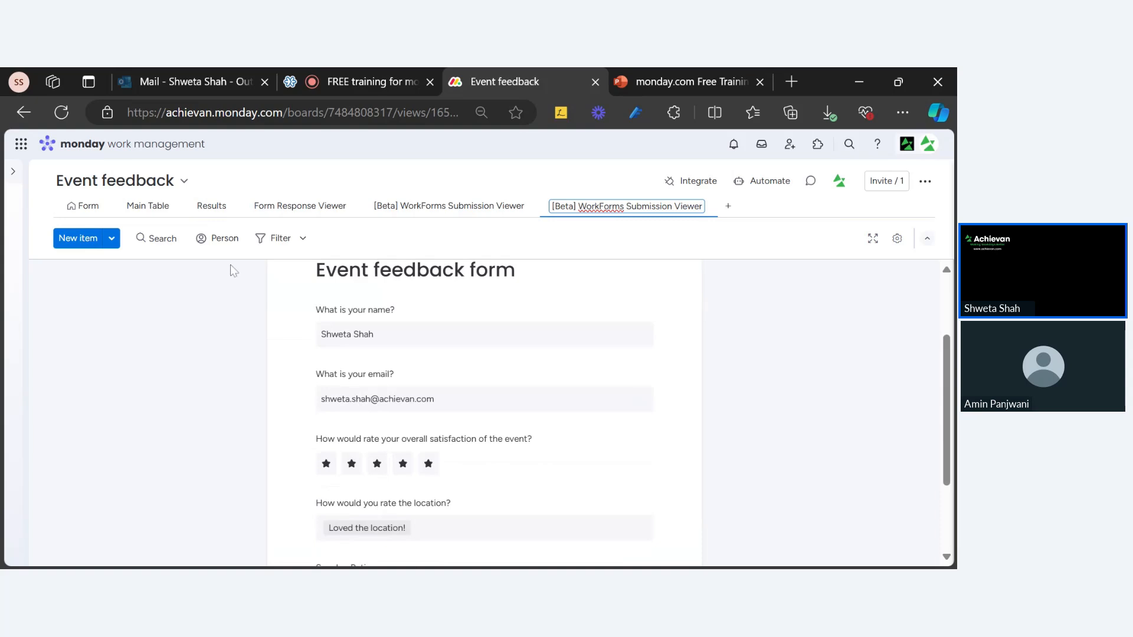
pyautogui.click(140, 205)
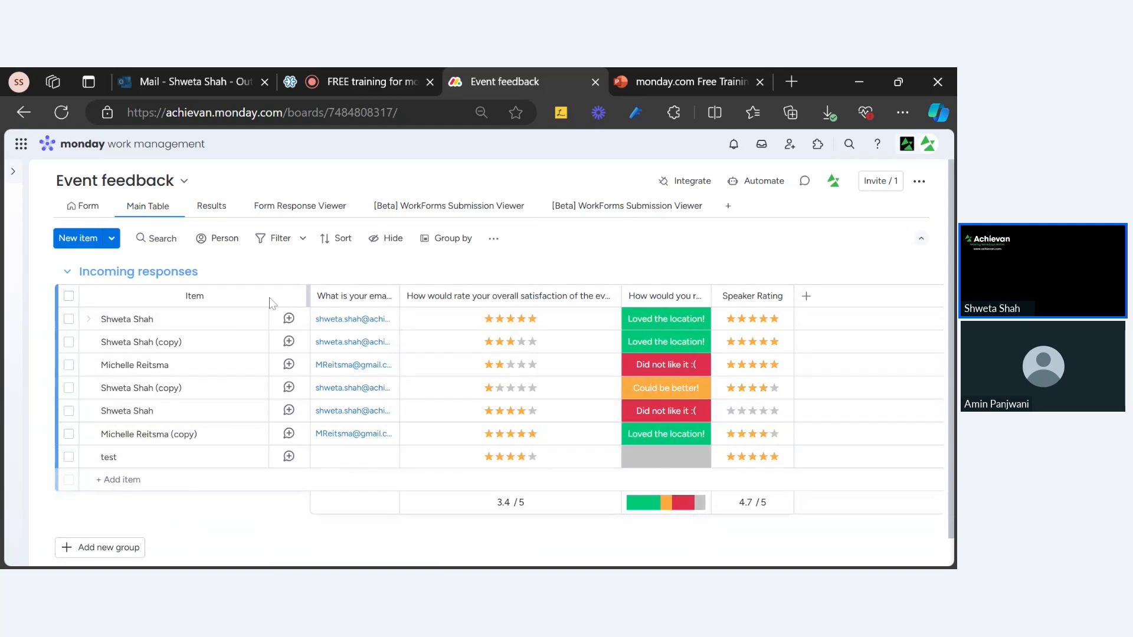
pyautogui.click(629, 213)
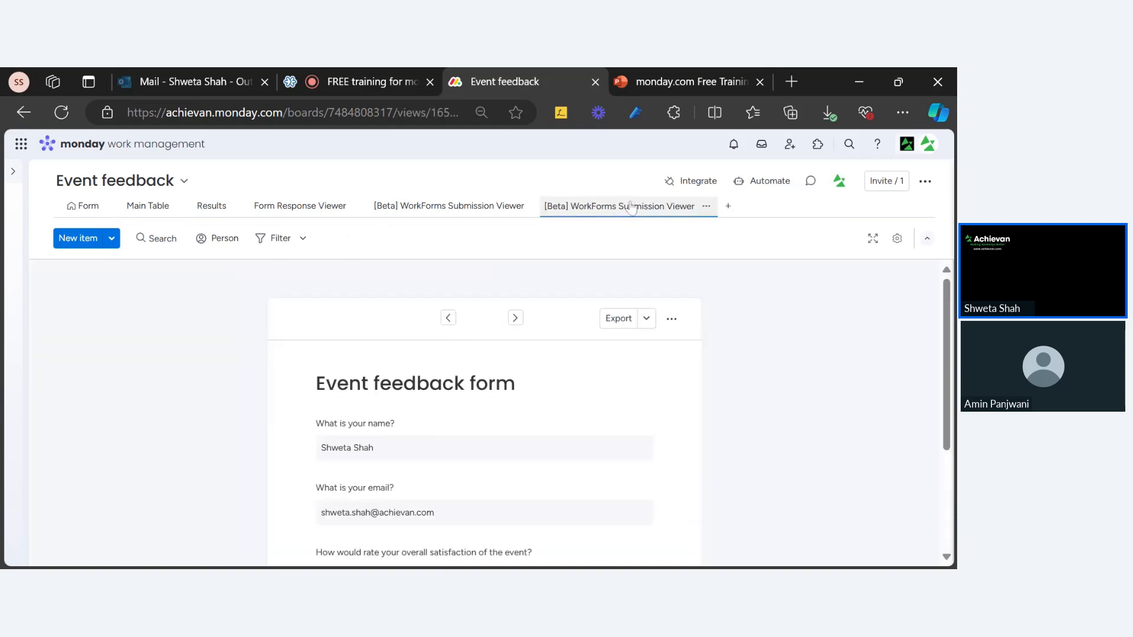
pyautogui.click(640, 322)
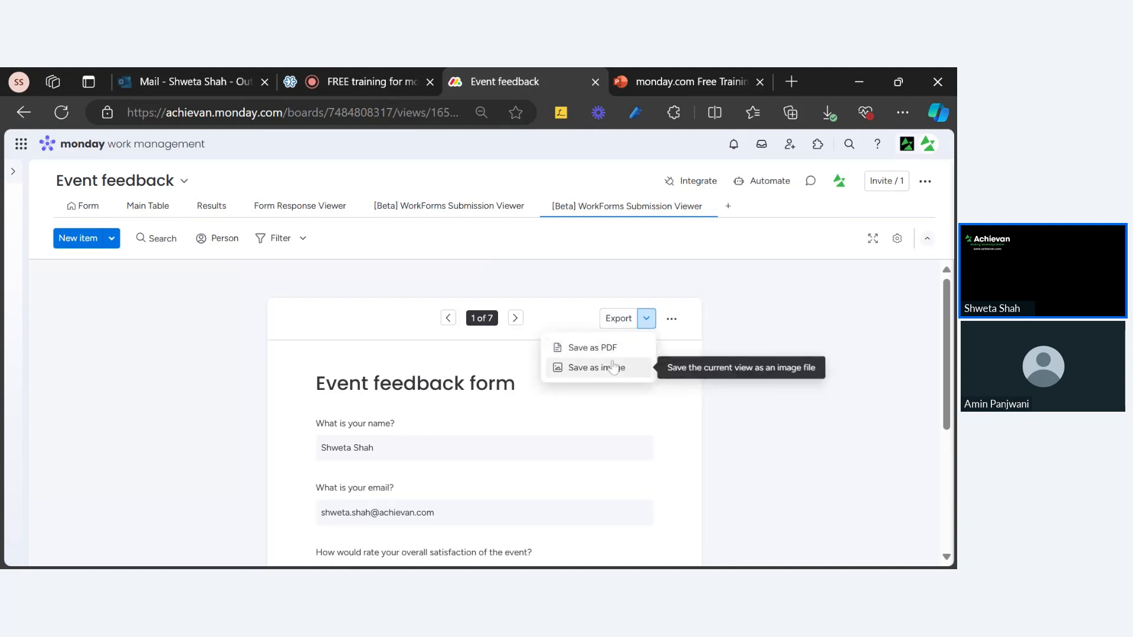
pyautogui.click(671, 319)
pyautogui.click(785, 319)
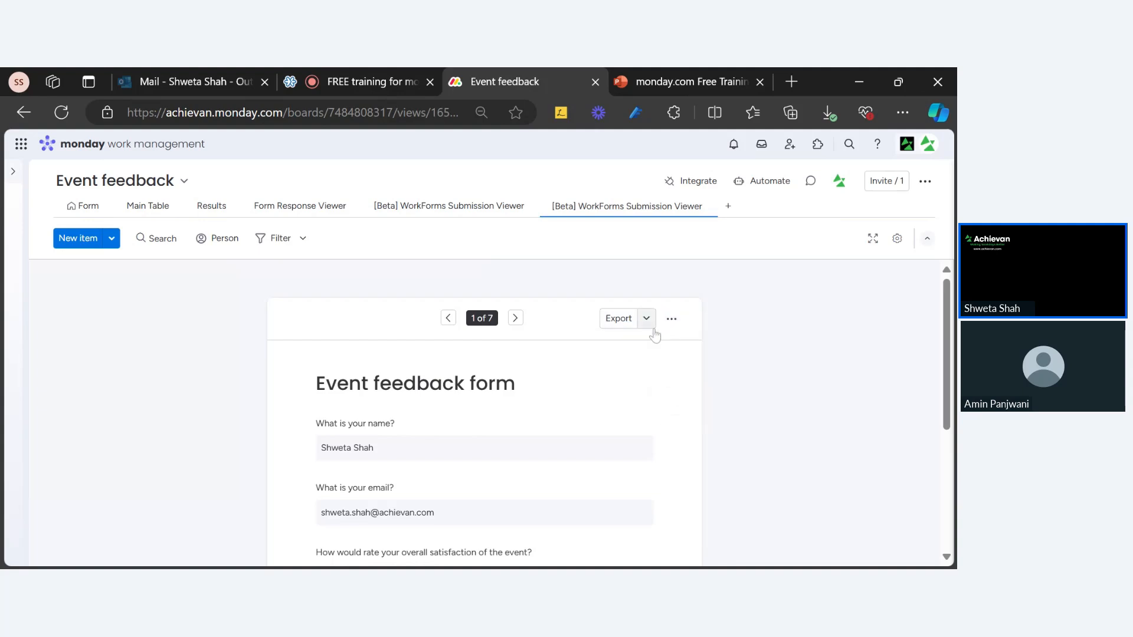
pyautogui.moveTo(24, 207)
pyautogui.scroll(-4, 400, 417)
pyautogui.scroll(2, 401, 421)
pyautogui.scroll(2, 399, 422)
# Compare the Event feedback form, Main Table and submission viewer views.
pyautogui.click(149, 206)
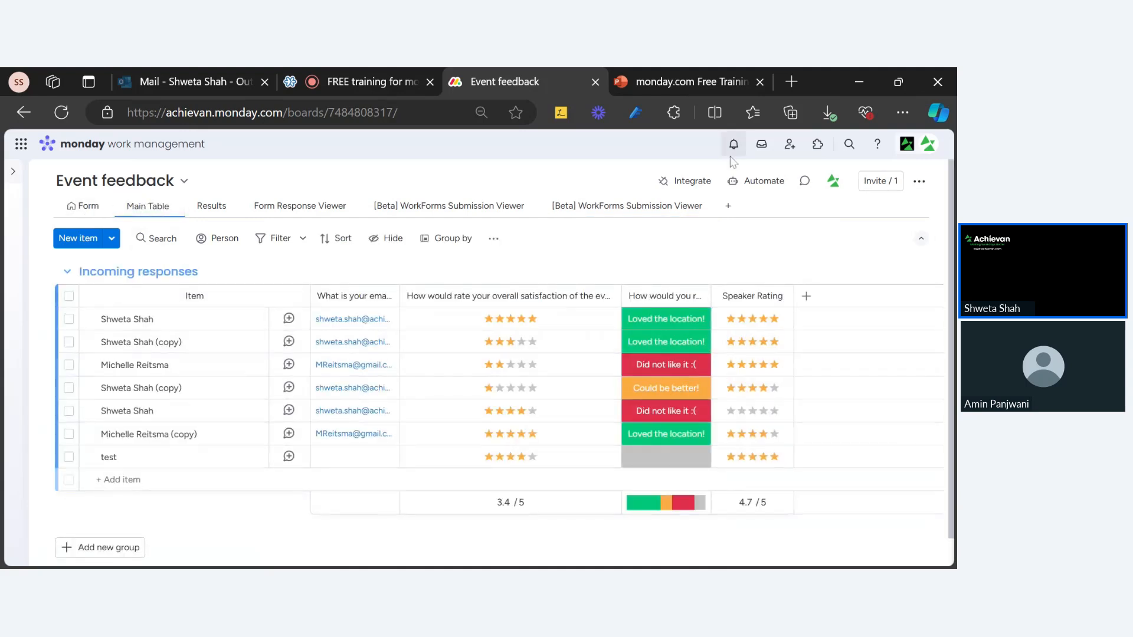
pyautogui.click(657, 216)
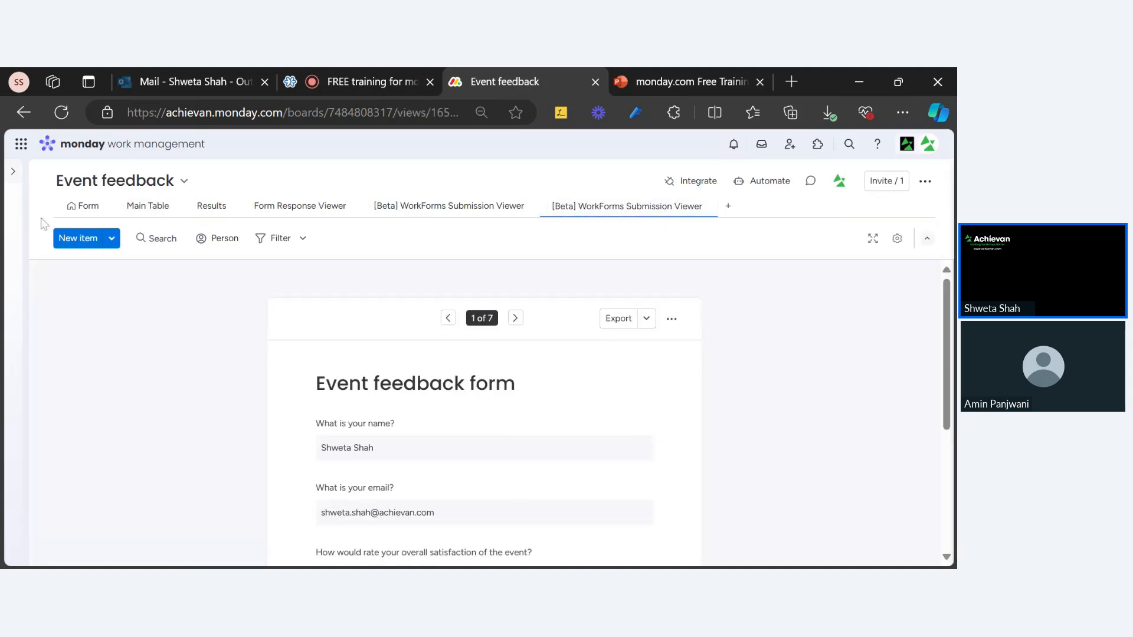
pyautogui.click(84, 206)
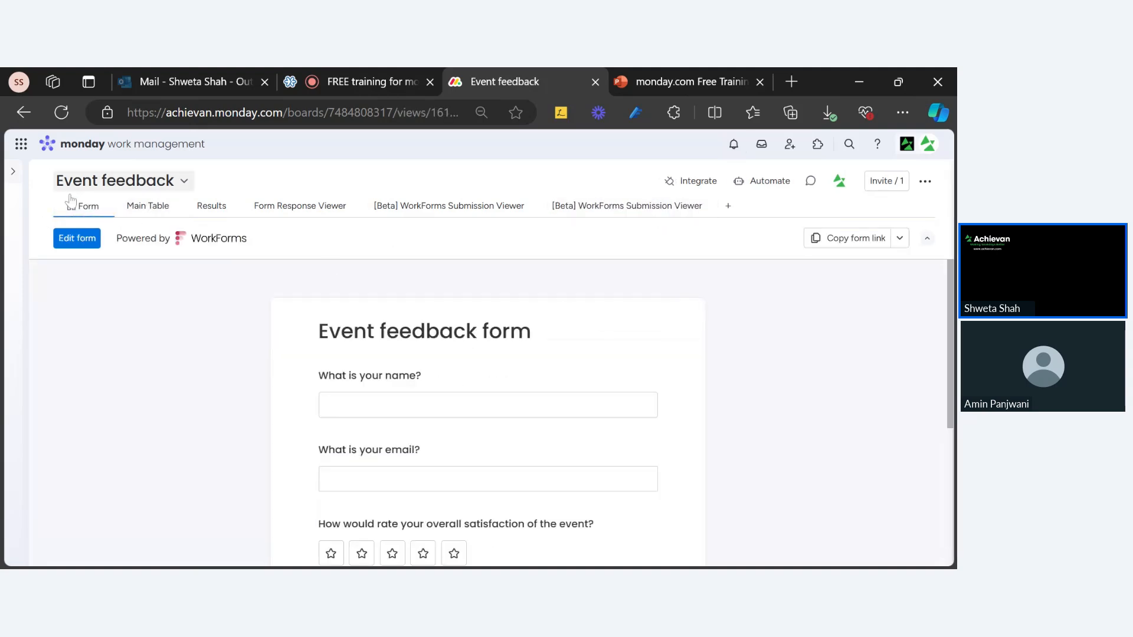
pyautogui.click(139, 211)
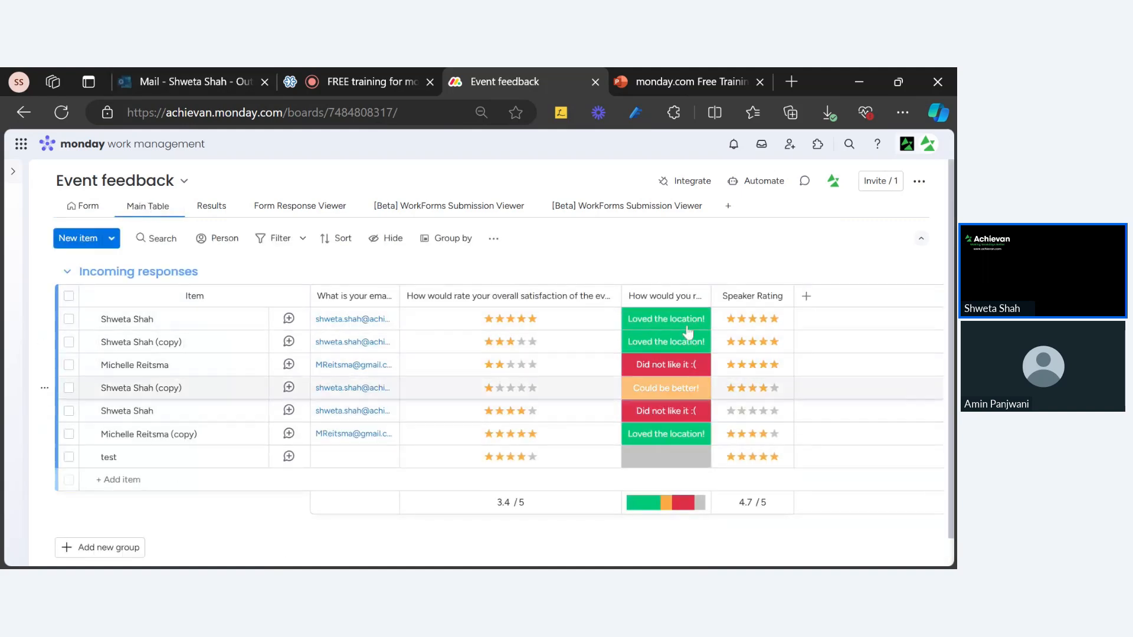
pyautogui.click(597, 218)
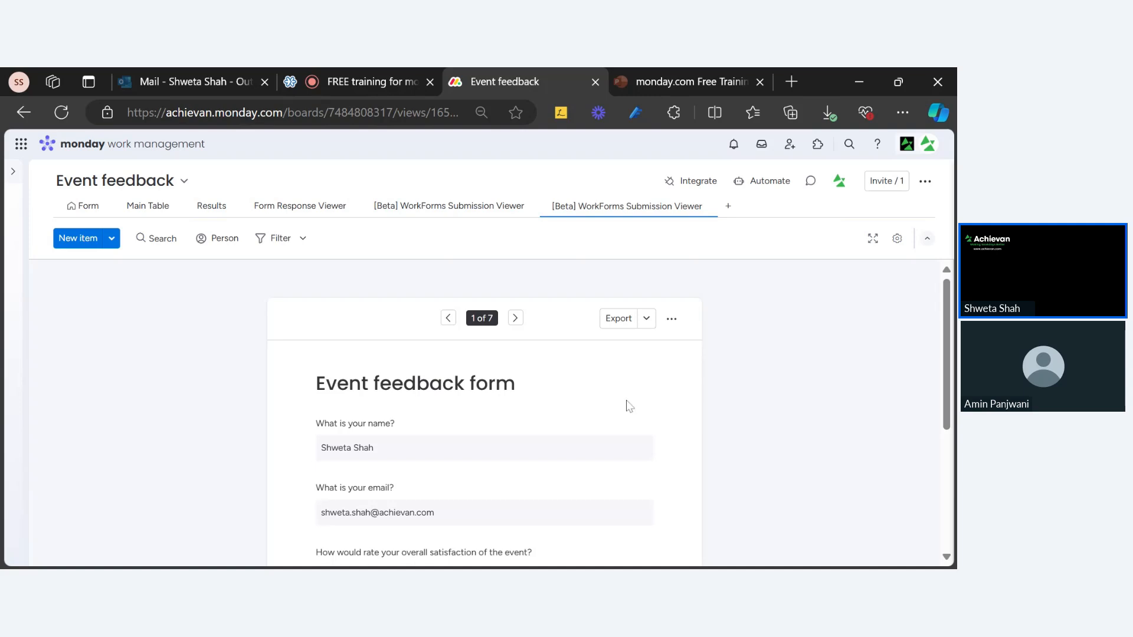
pyautogui.scroll(-2, 628, 404)
pyautogui.scroll(-2, 602, 389)
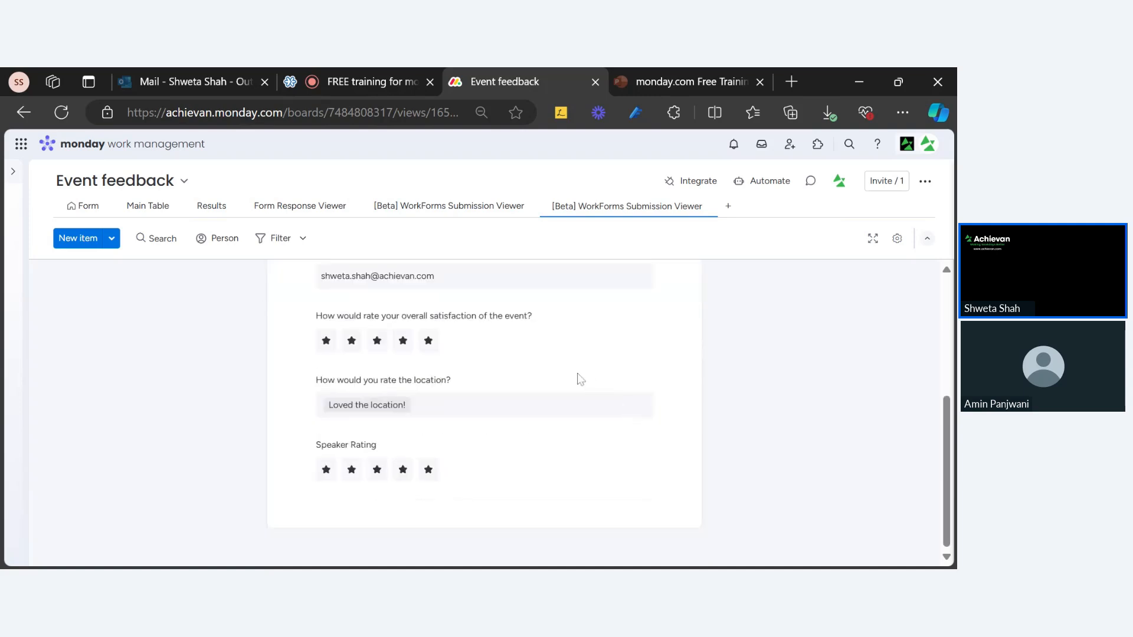
pyautogui.scroll(4, 543, 372)
# Advance one submission, export it as an image, then step forward to submission 4 of 7.
pyautogui.click(515, 319)
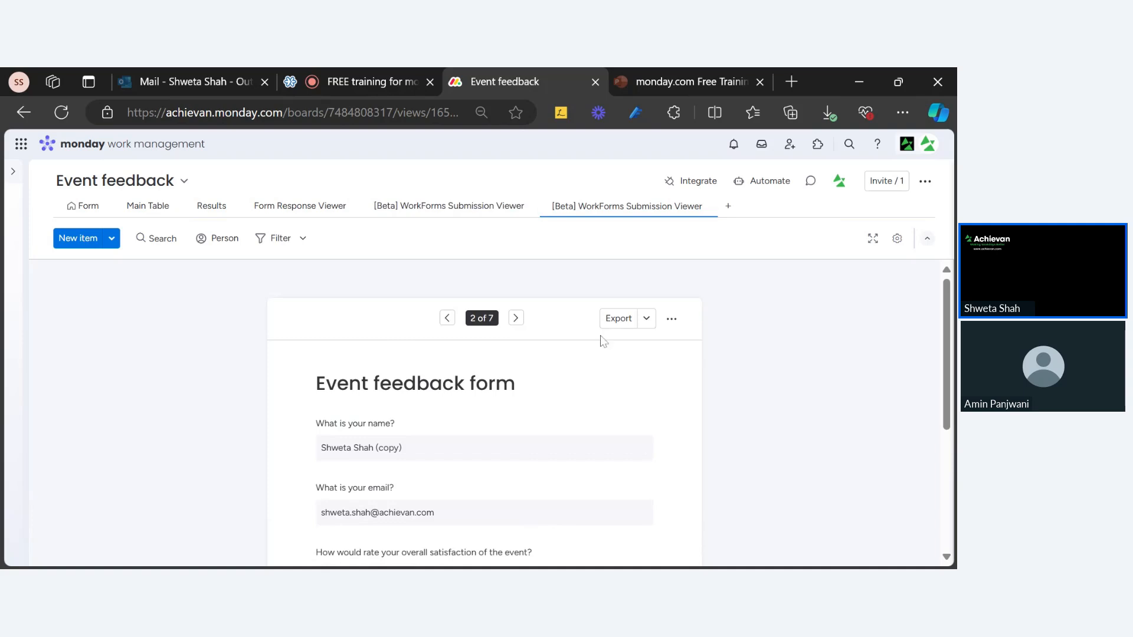
pyautogui.click(646, 320)
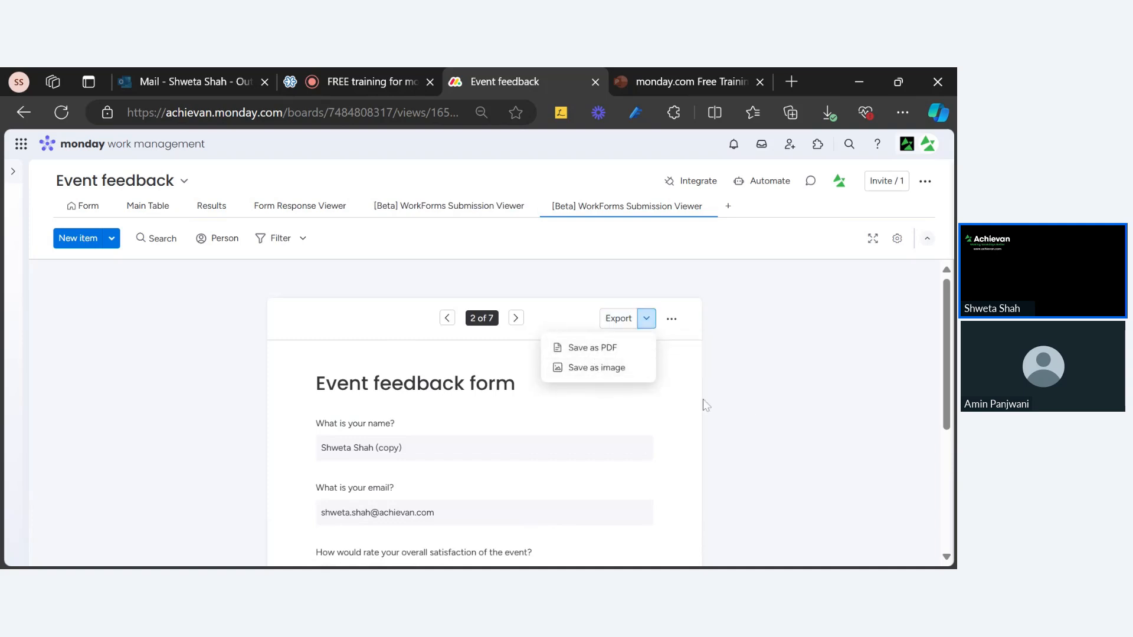
pyautogui.click(584, 368)
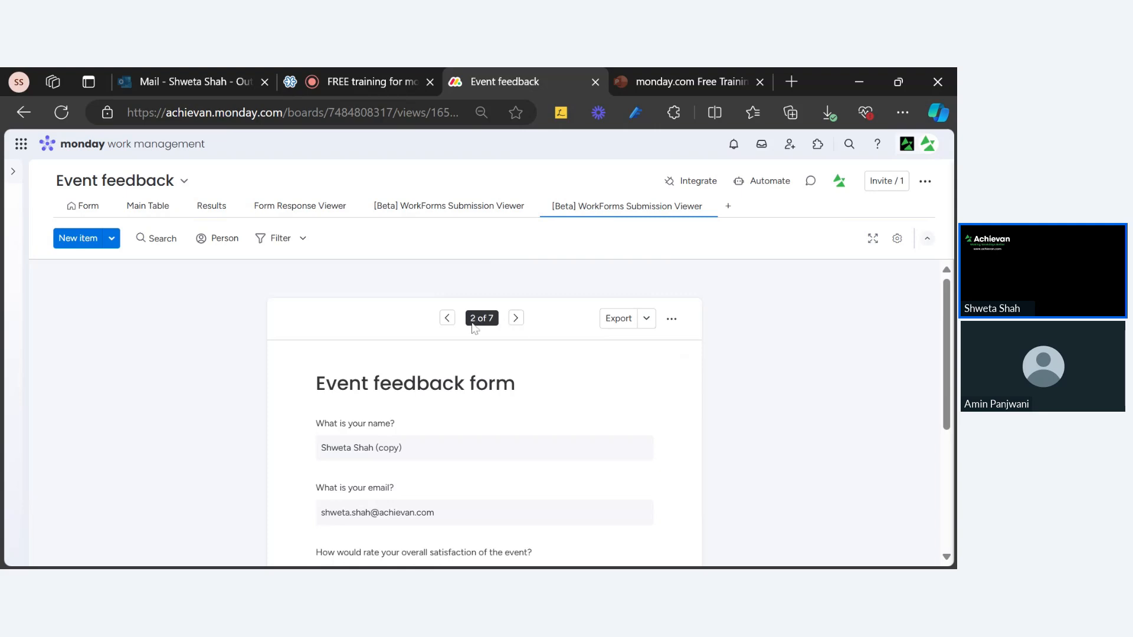
pyautogui.click(516, 318)
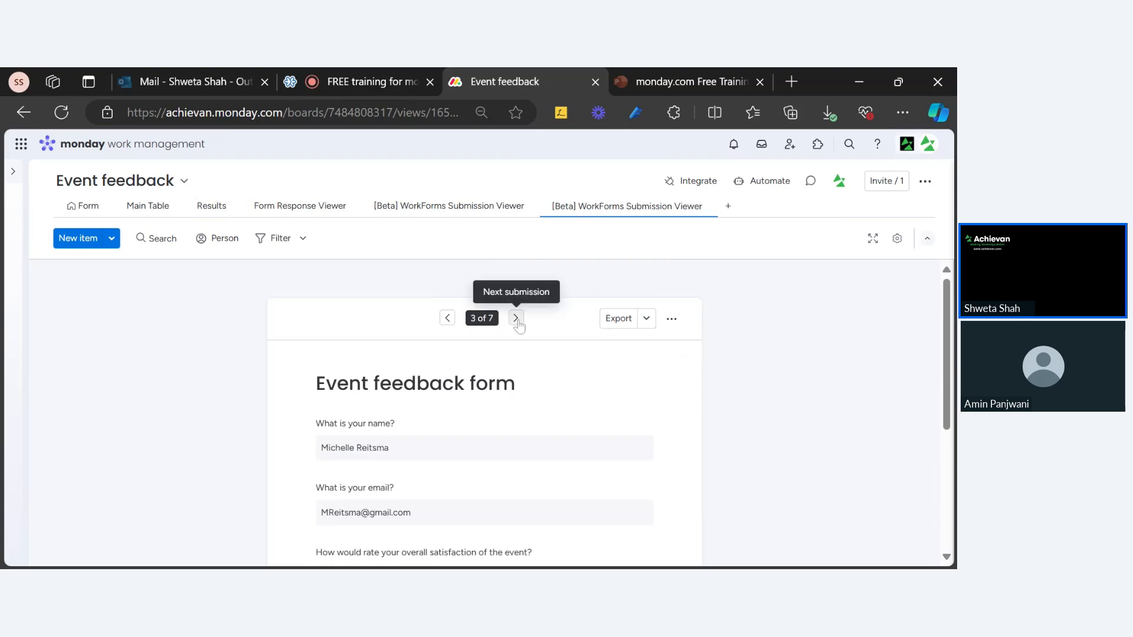
pyautogui.click(516, 319)
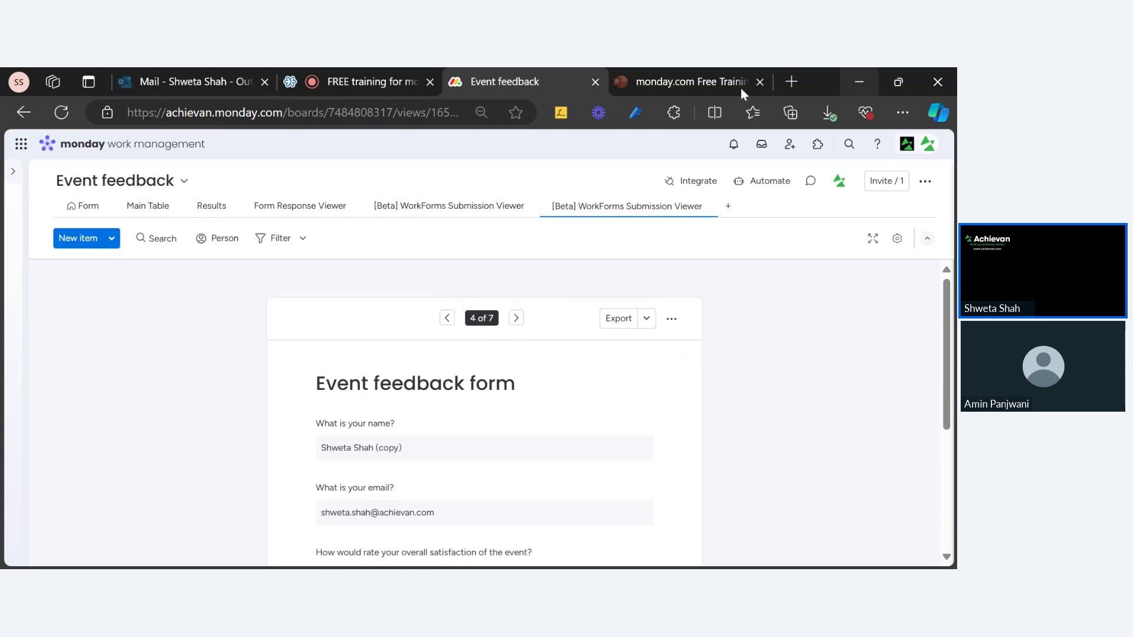
pyautogui.click(699, 86)
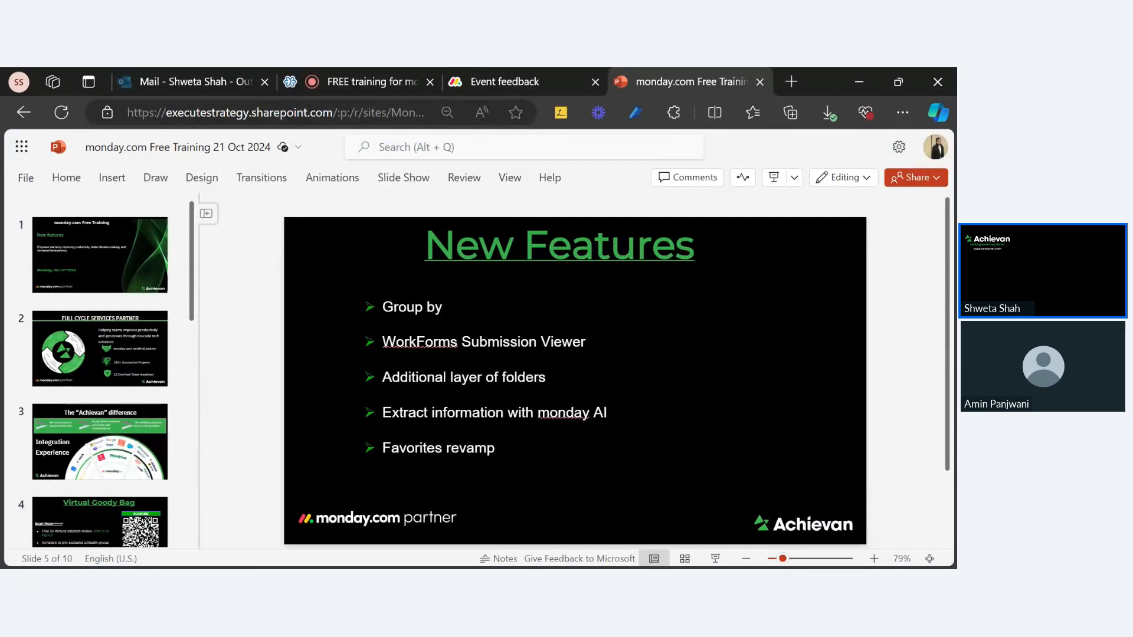
pyautogui.click(533, 87)
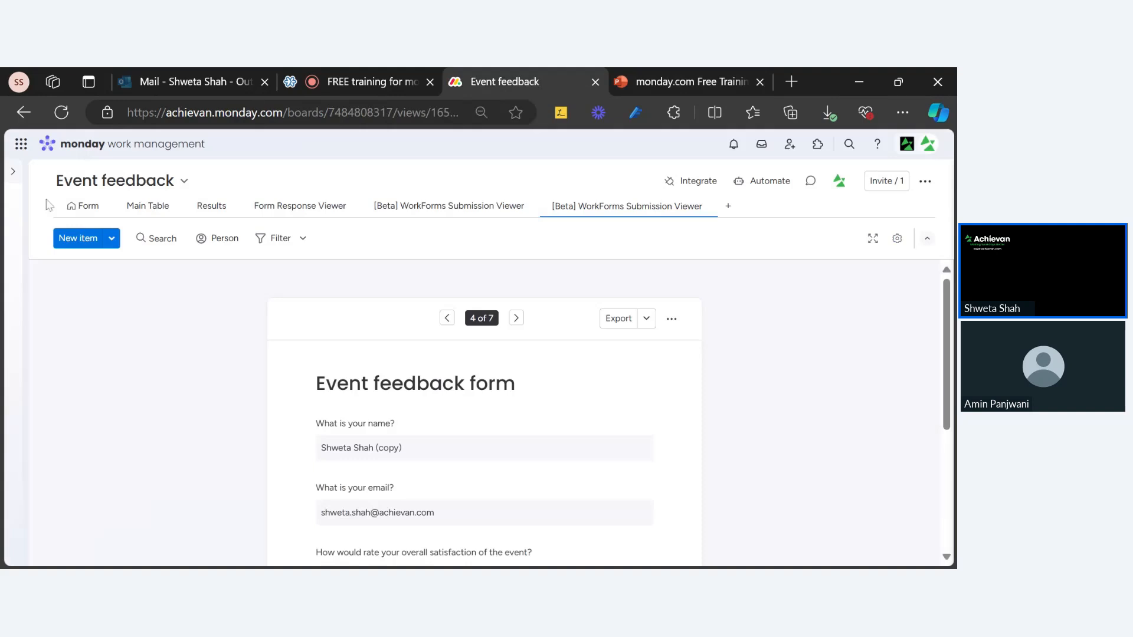
# Expand the sidebar's workspace list and open the Add new menu beside the search.
pyautogui.click(13, 172)
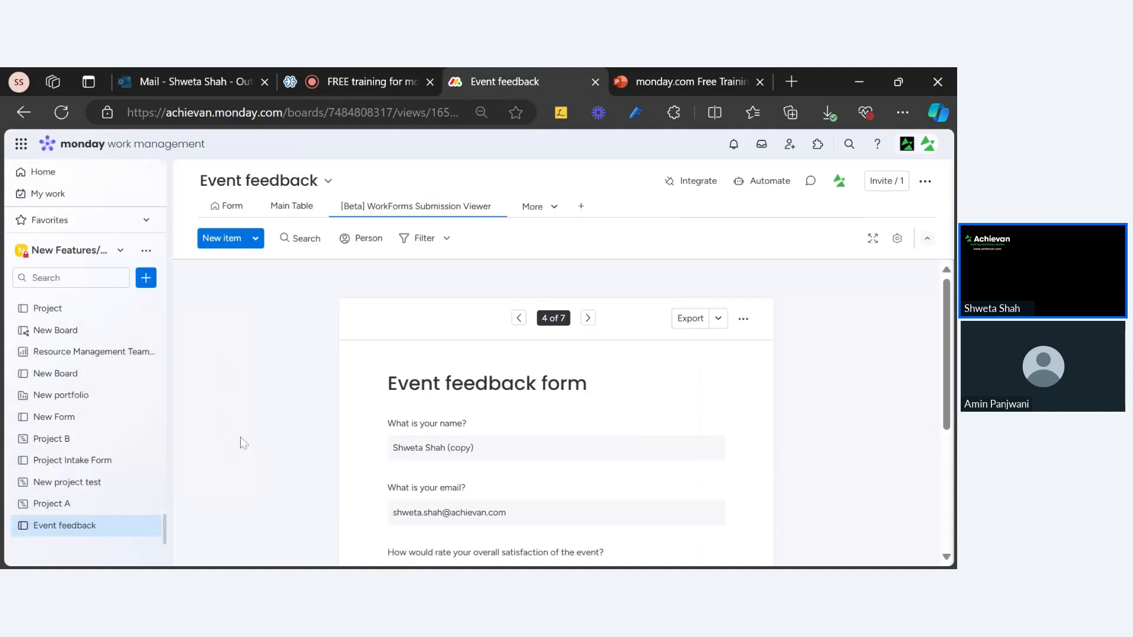
pyautogui.scroll(-2, 52, 490)
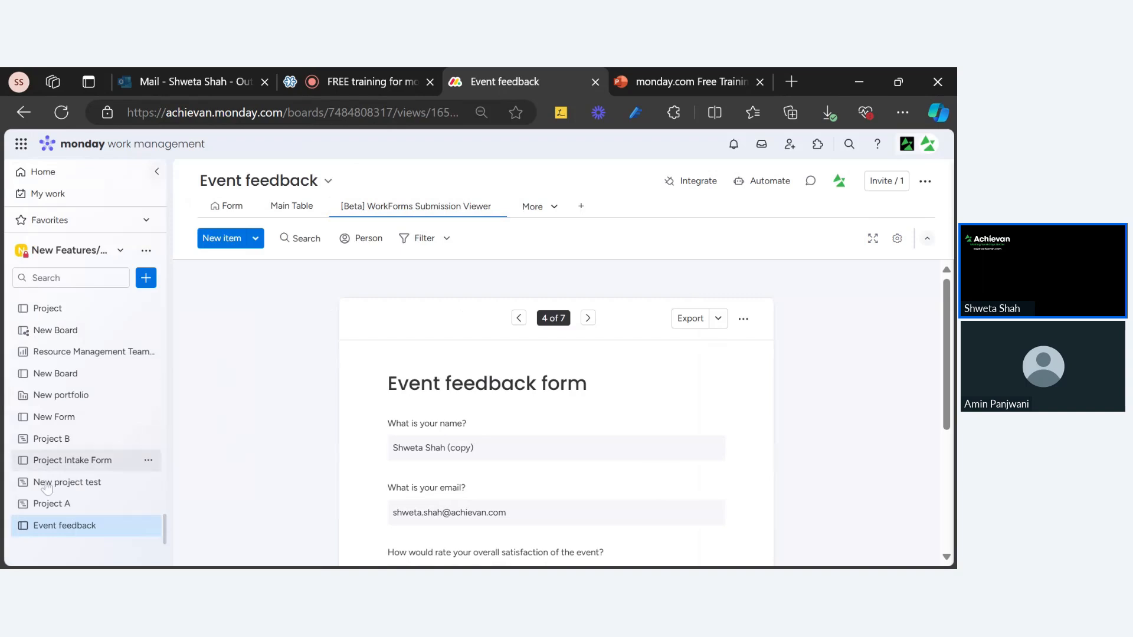
pyautogui.scroll(2, 52, 466)
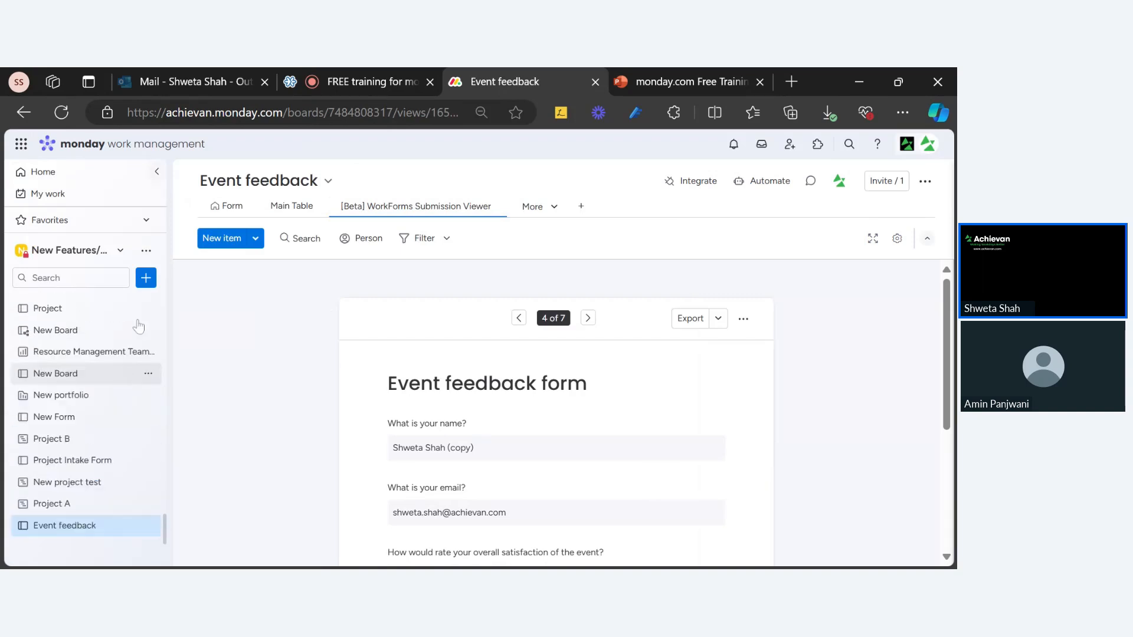
pyautogui.click(146, 278)
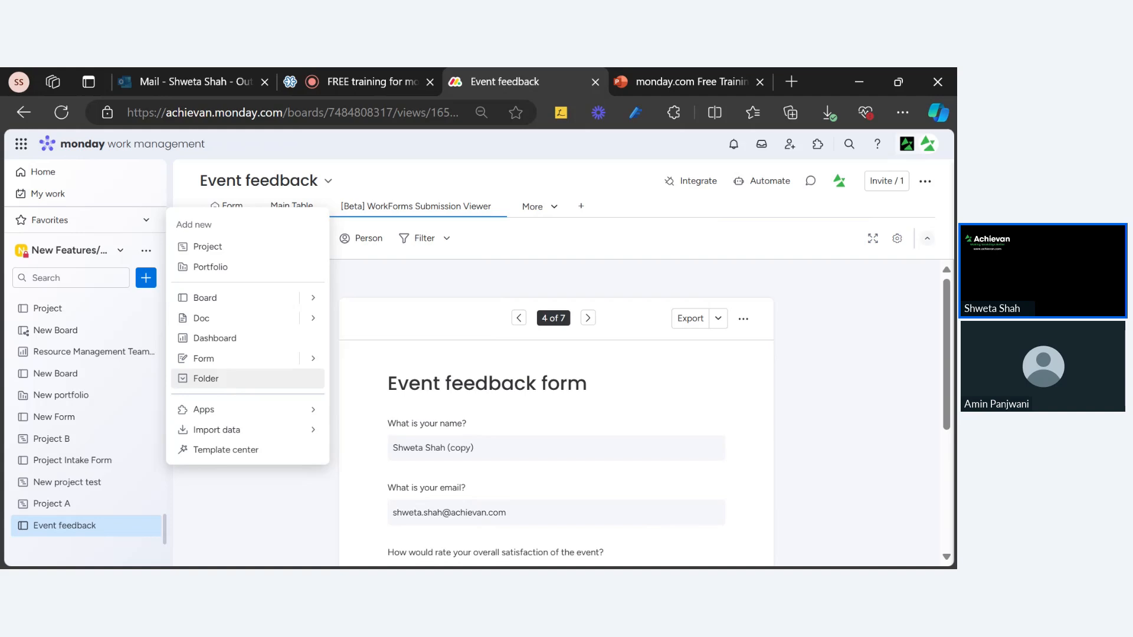
# Create a folder keeping the default name New Folder, then scroll the sidebar to locate it.
pyautogui.click(228, 378)
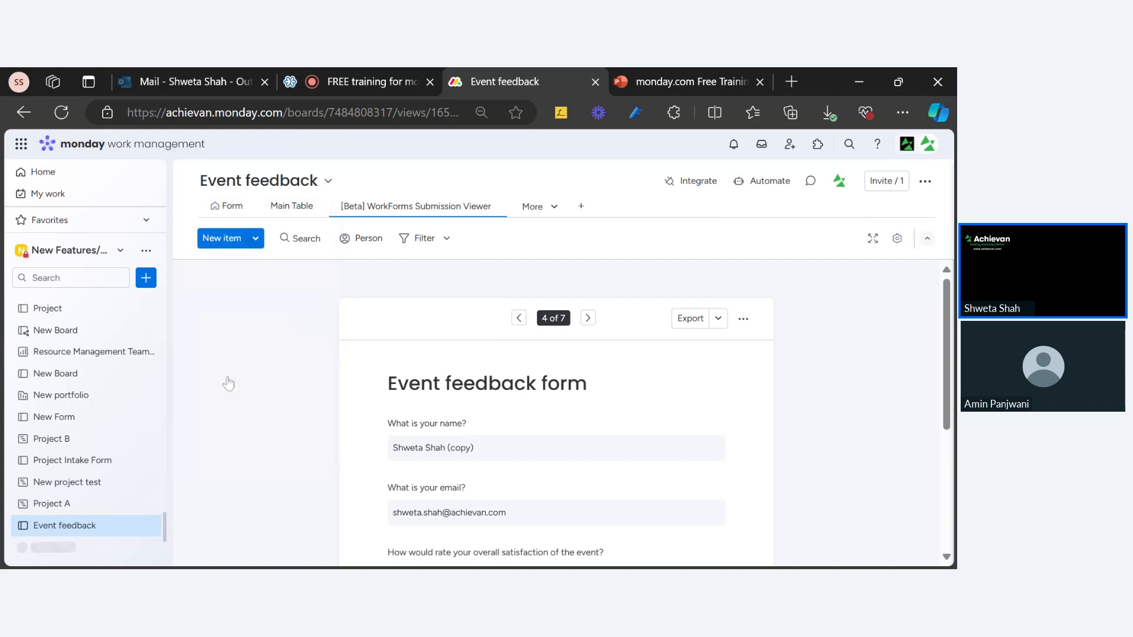
pyautogui.click(203, 471)
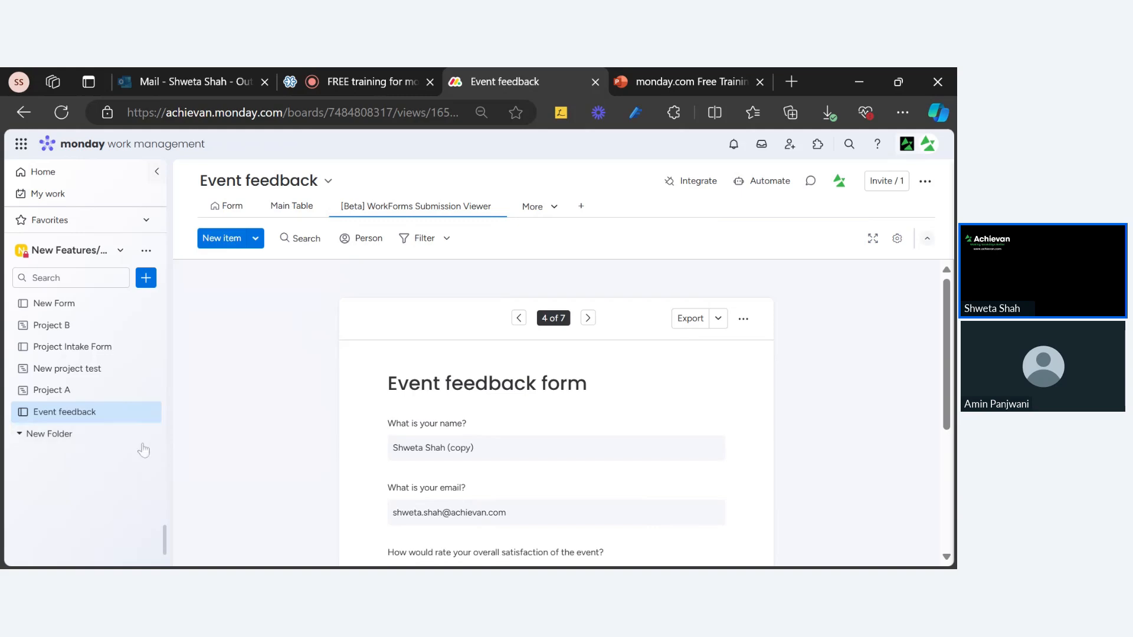
pyautogui.scroll(12, 68, 366)
pyautogui.scroll(10, 67, 307)
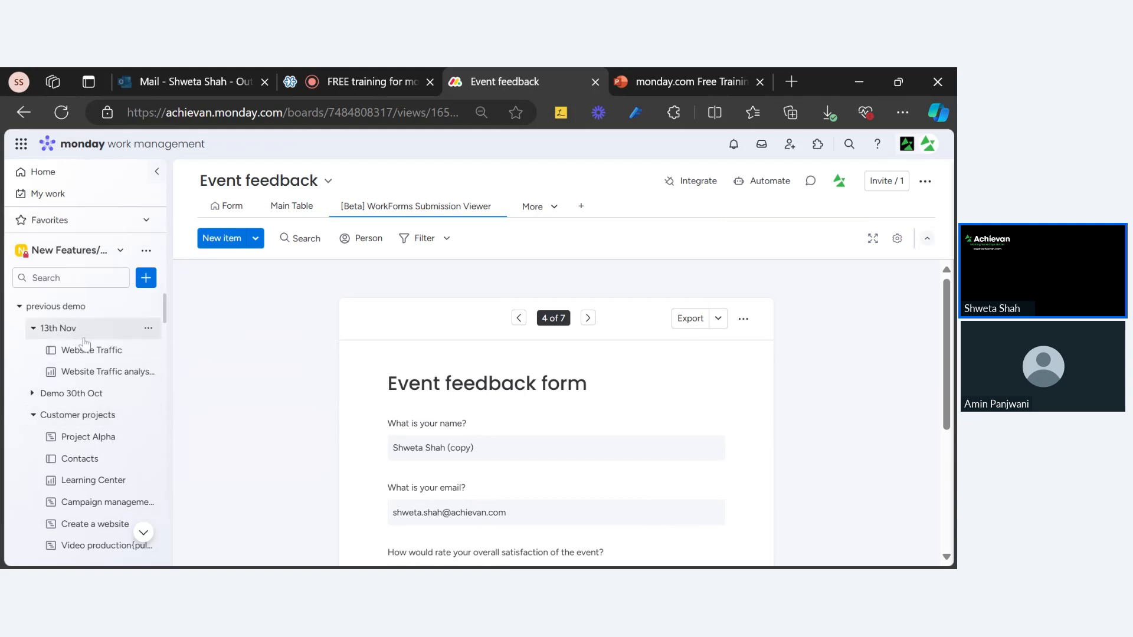
pyautogui.scroll(-5, 86, 342)
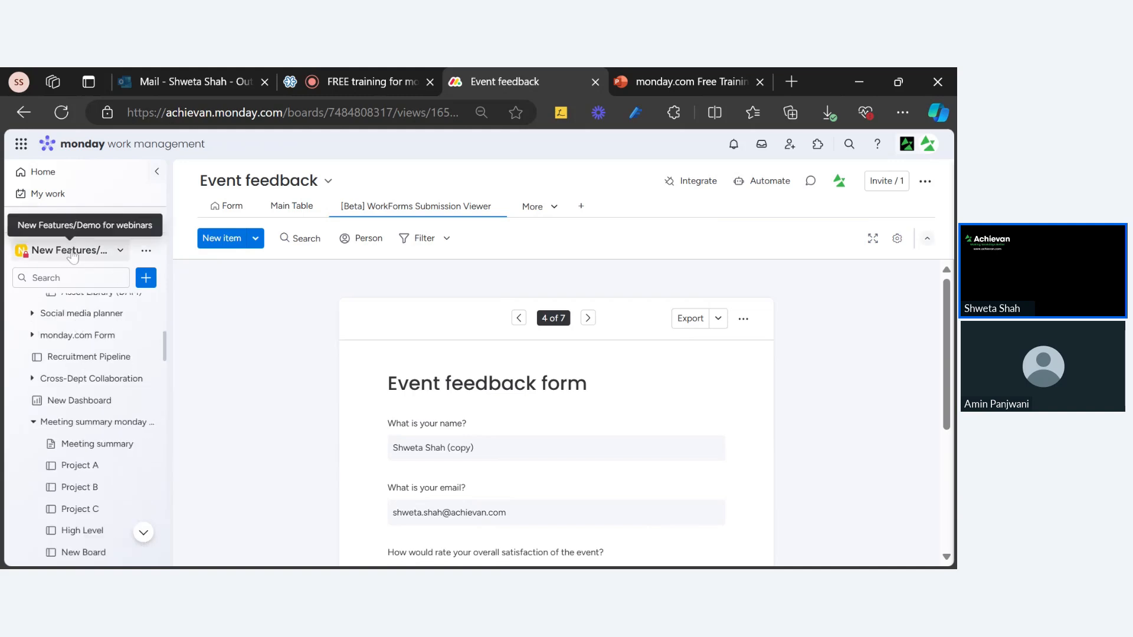
pyautogui.scroll(-10, 62, 353)
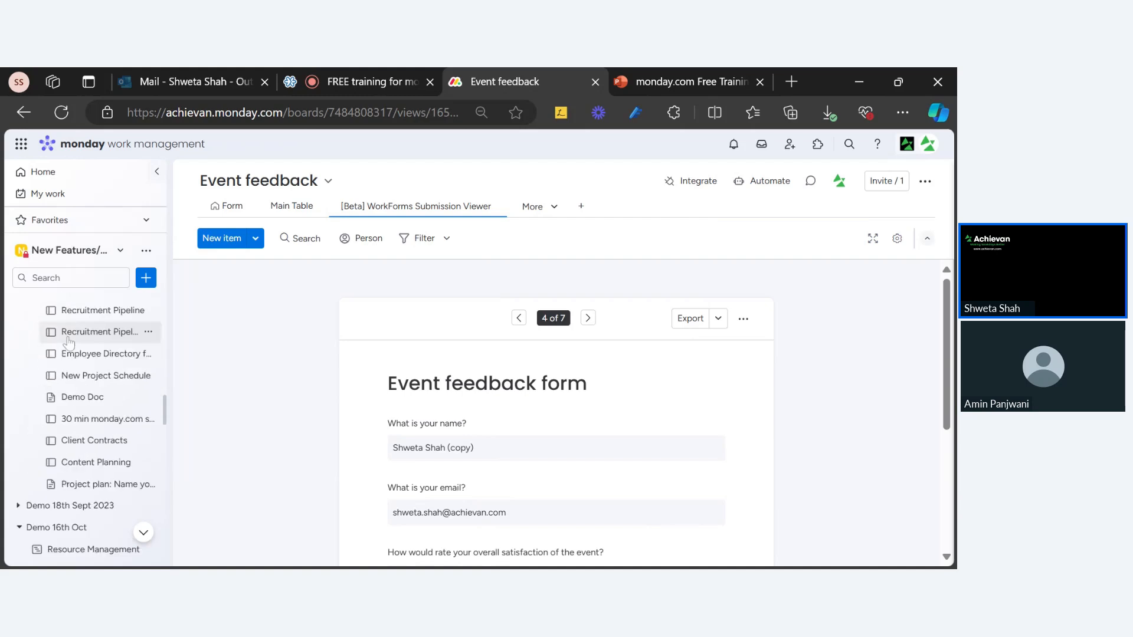
pyautogui.scroll(-10, 82, 384)
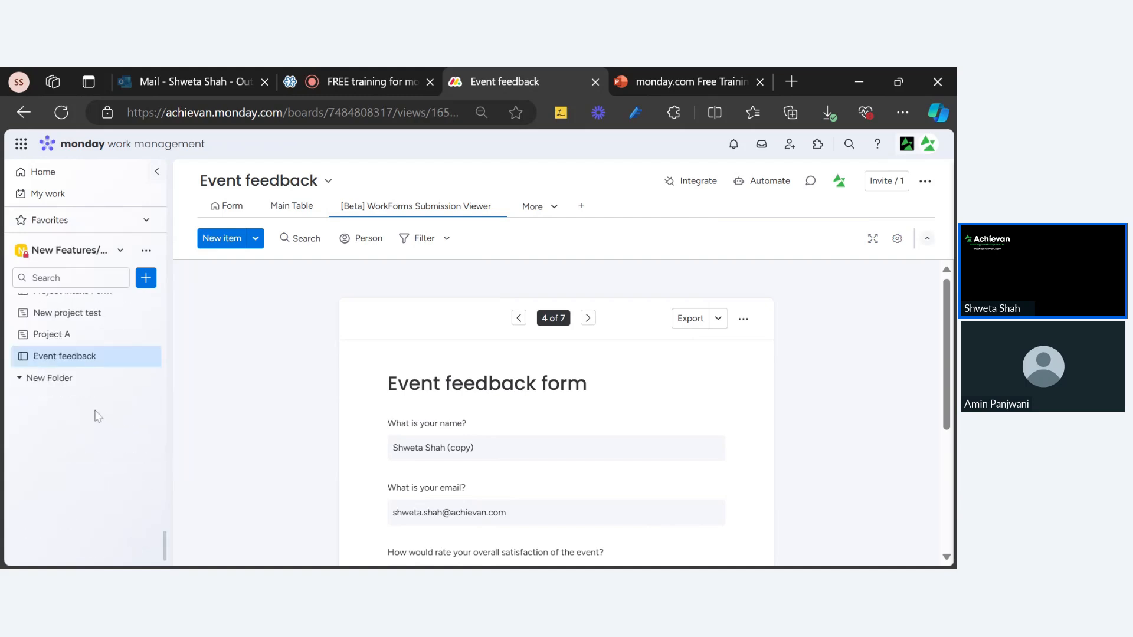
pyautogui.scroll(20, 94, 401)
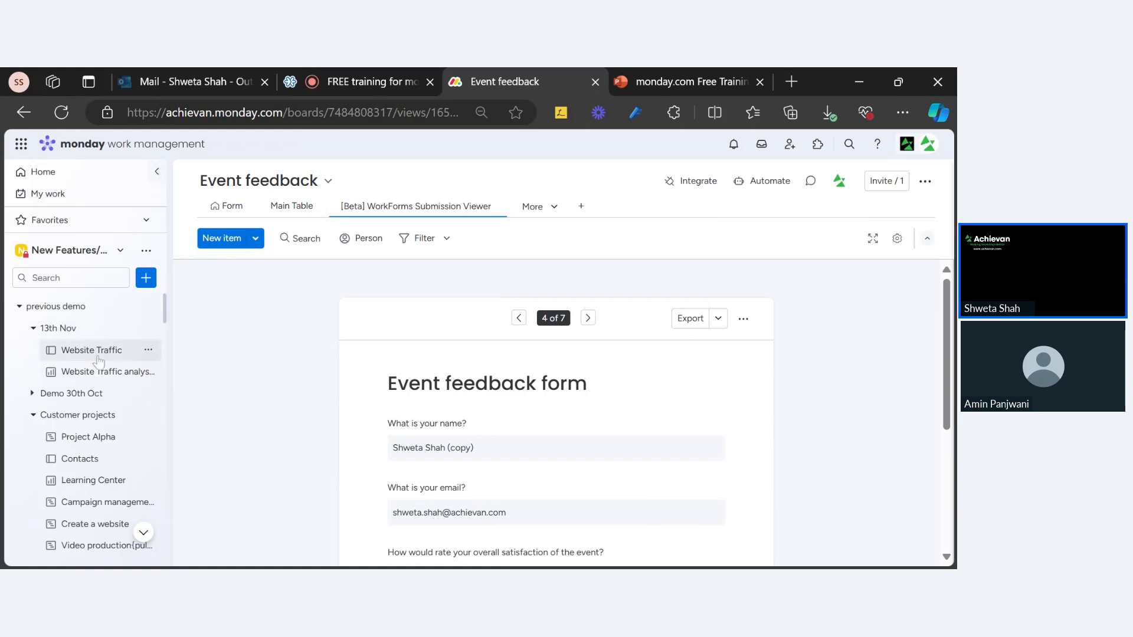
pyautogui.scroll(-6, 89, 372)
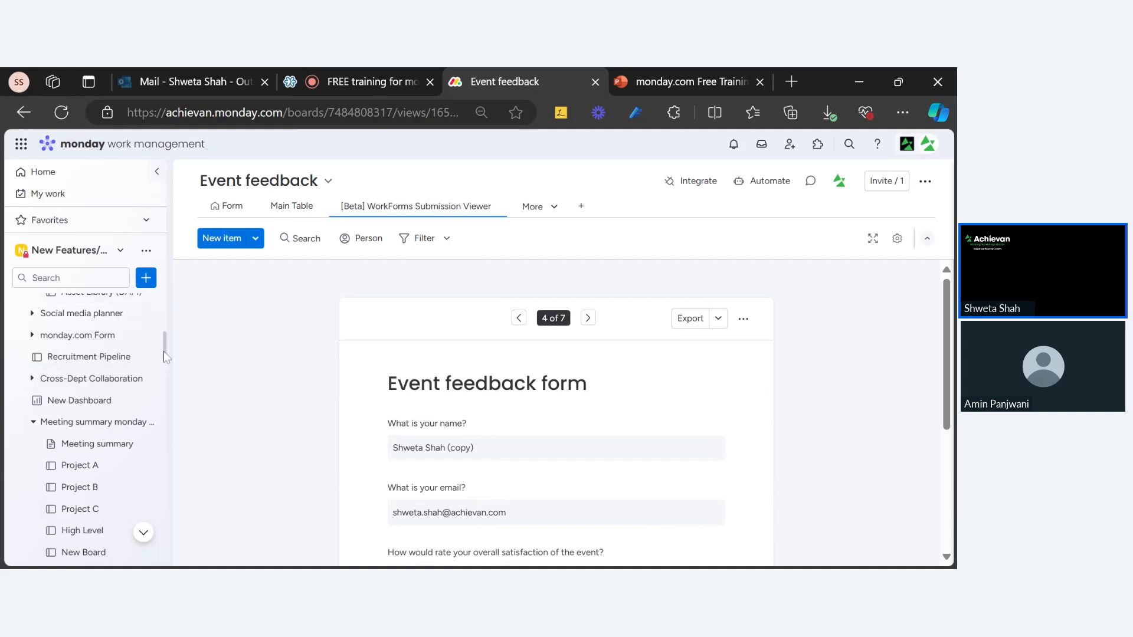
pyautogui.scroll(-15, 118, 407)
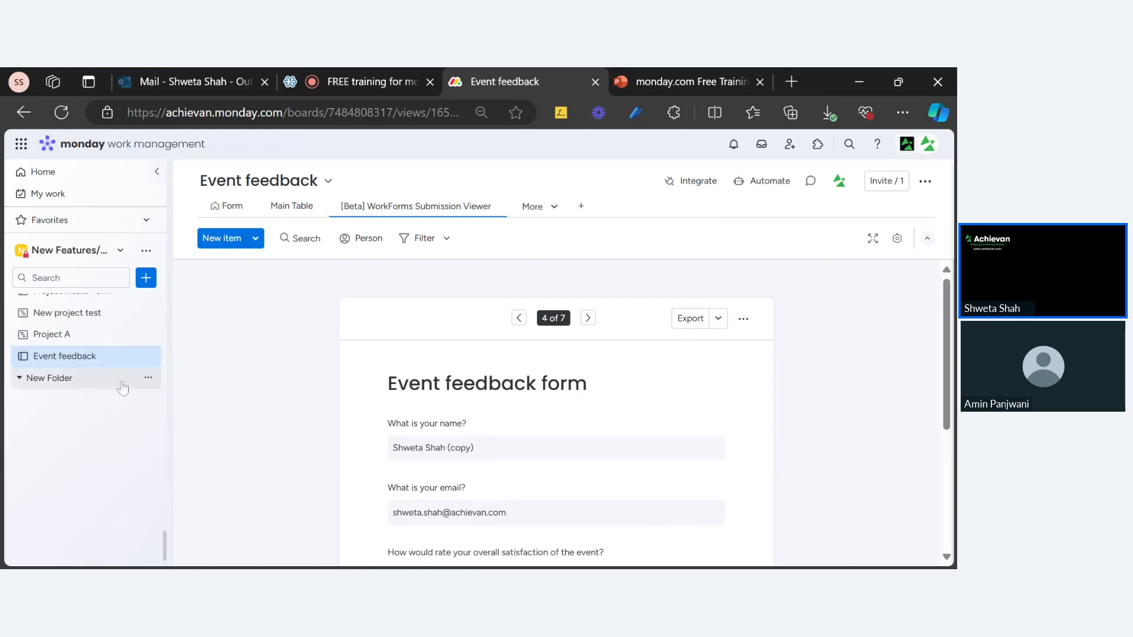
pyautogui.click(148, 378)
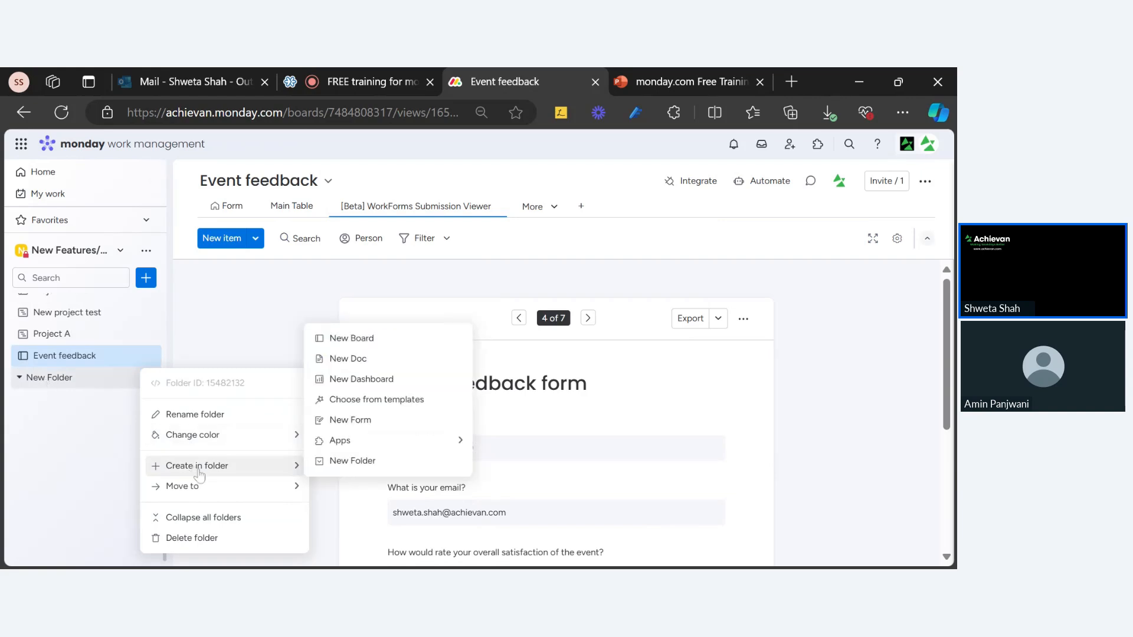
pyautogui.click(385, 462)
pyautogui.click(202, 432)
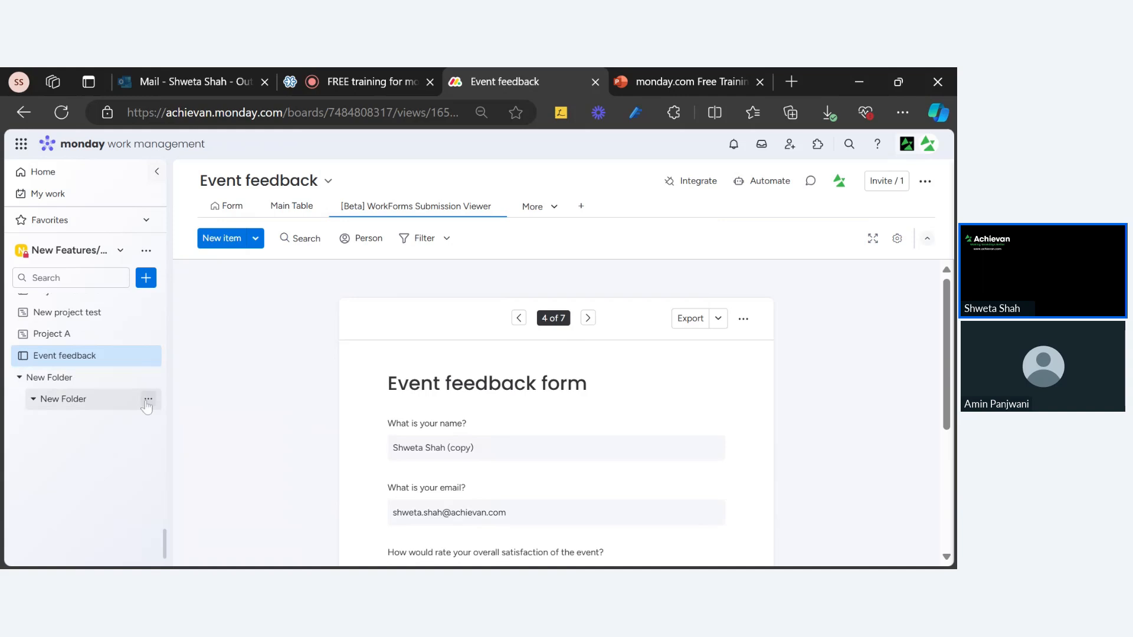
pyautogui.click(149, 400)
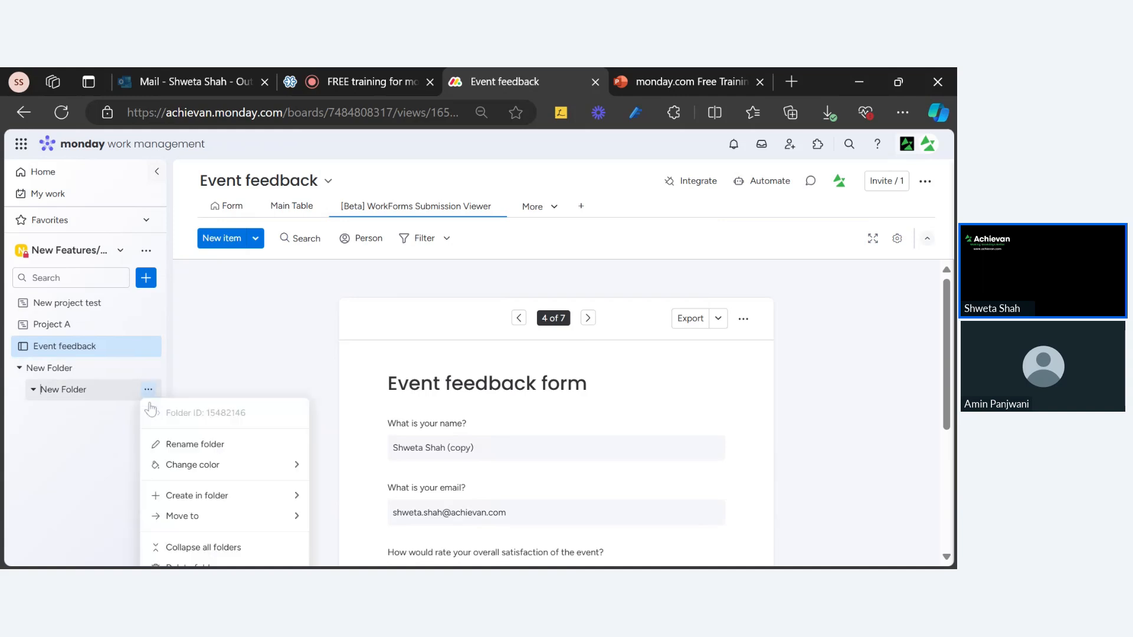
pyautogui.moveTo(234, 496)
pyautogui.moveTo(232, 470)
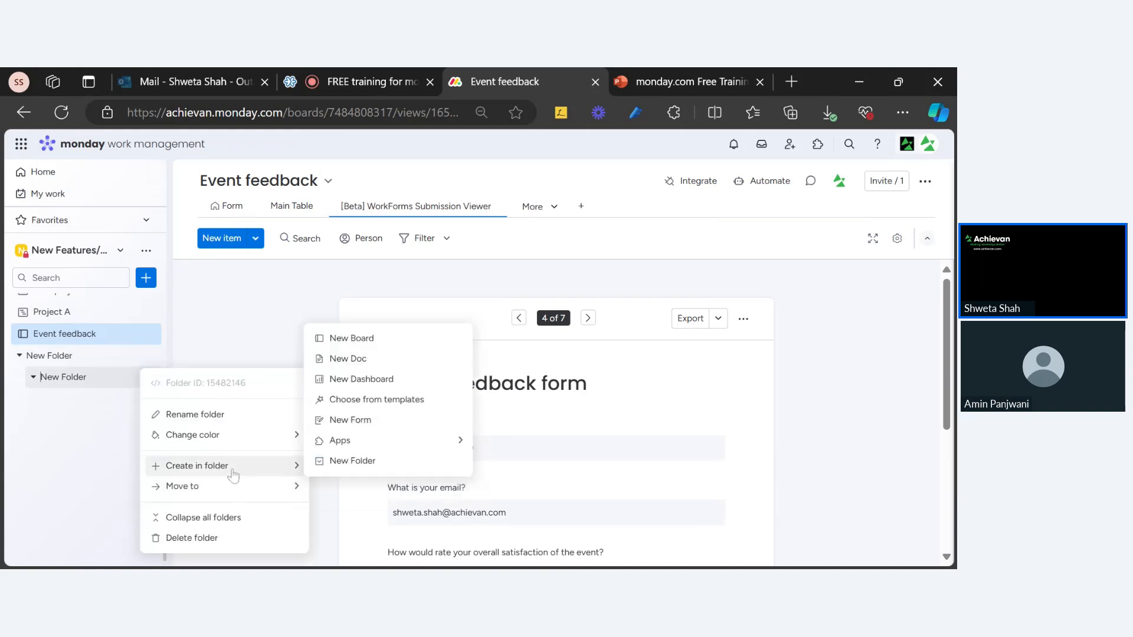
pyautogui.click(365, 461)
pyautogui.press('Return')
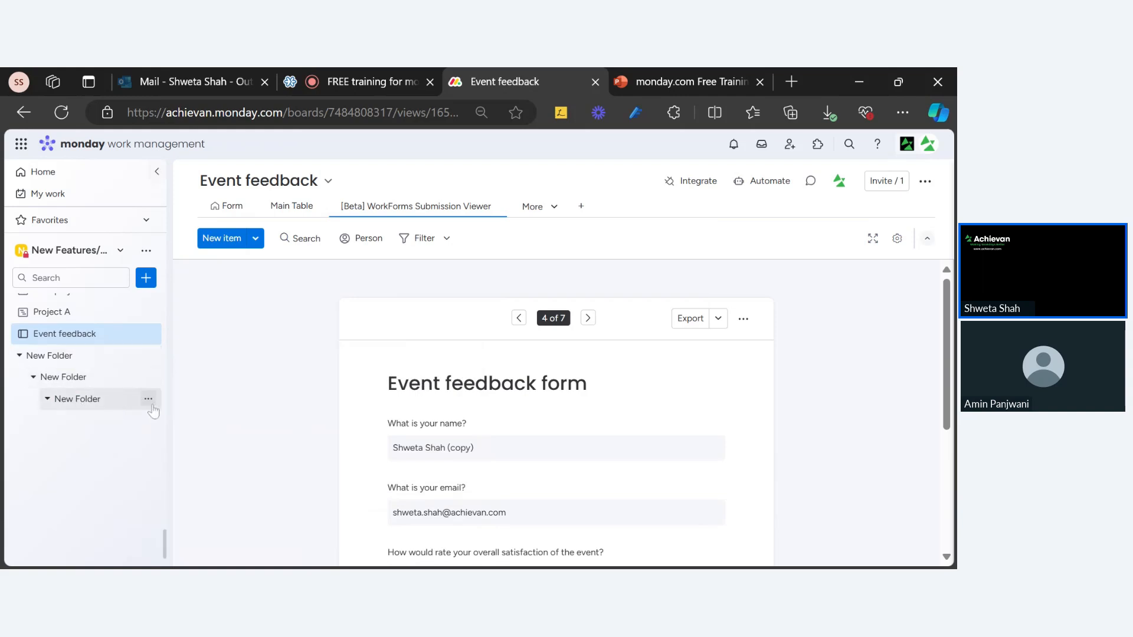
pyautogui.click(148, 398)
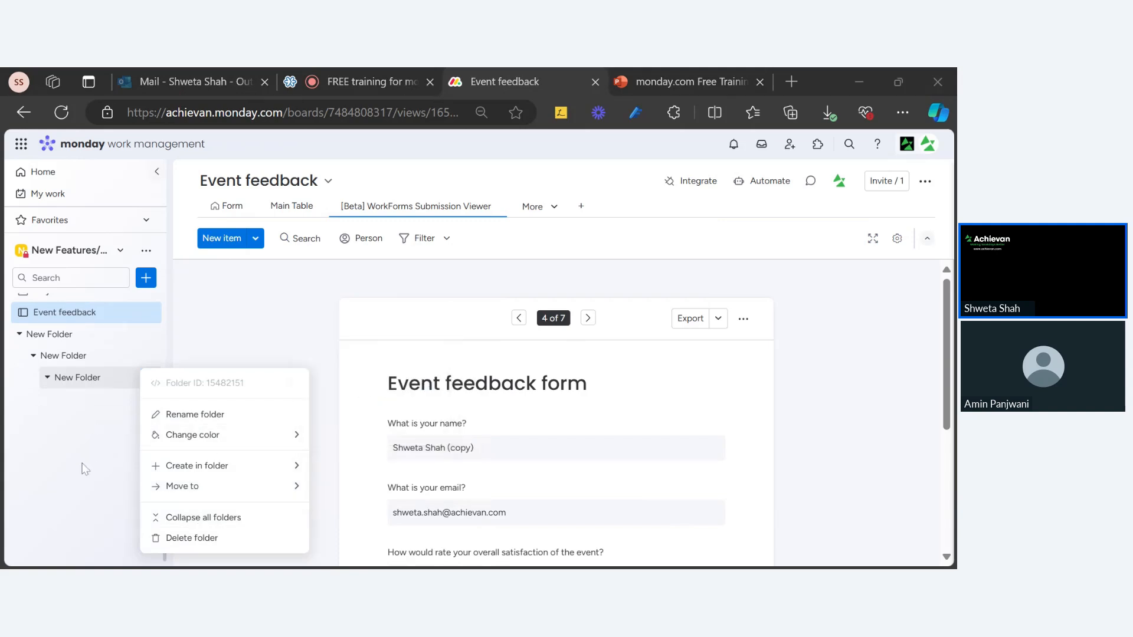
pyautogui.click(59, 473)
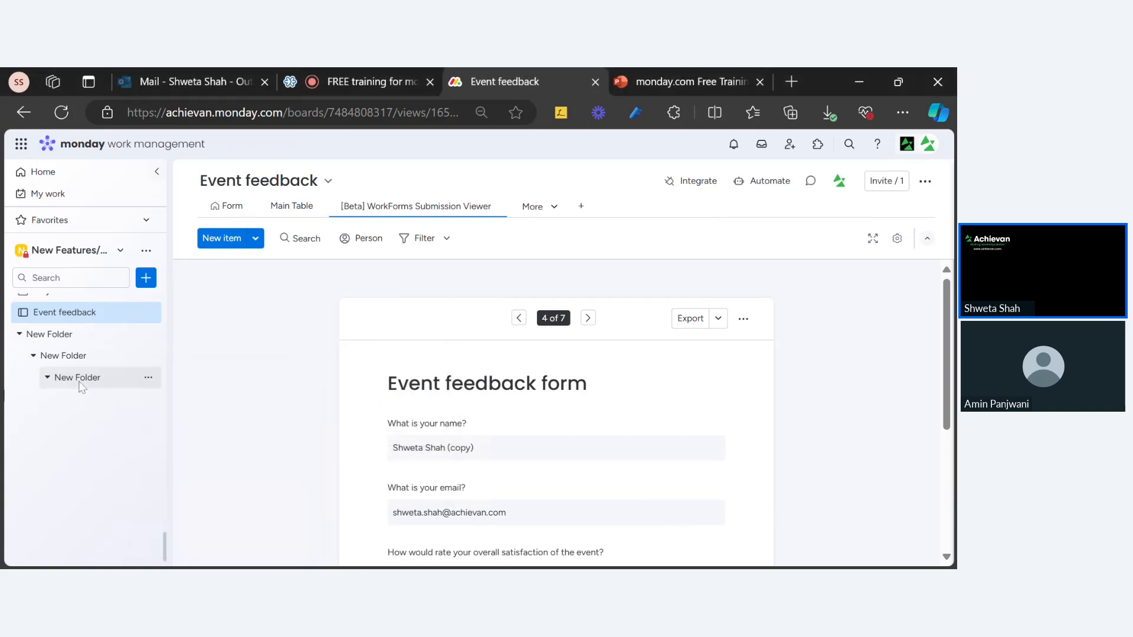
pyautogui.click(148, 378)
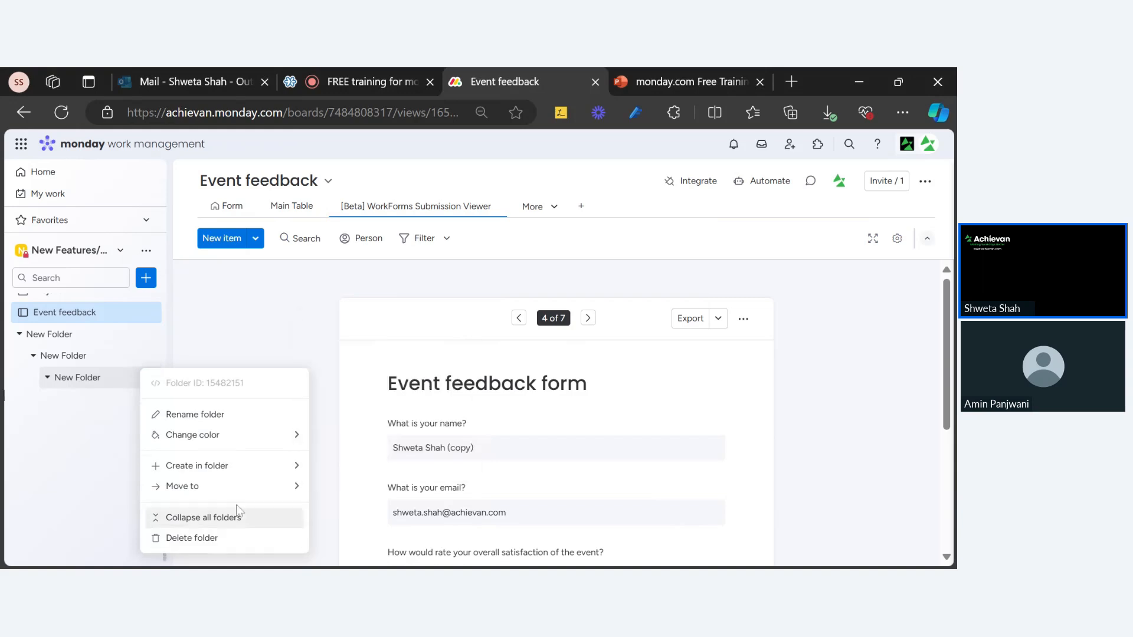
pyautogui.moveTo(217, 486)
pyautogui.moveTo(212, 466)
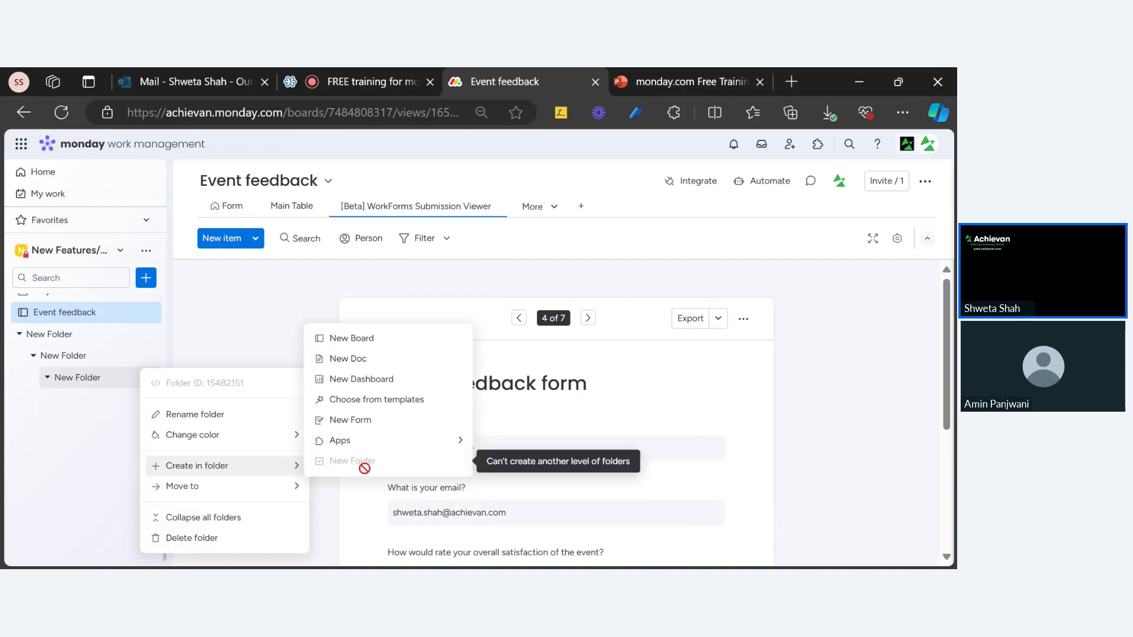
pyautogui.click(86, 492)
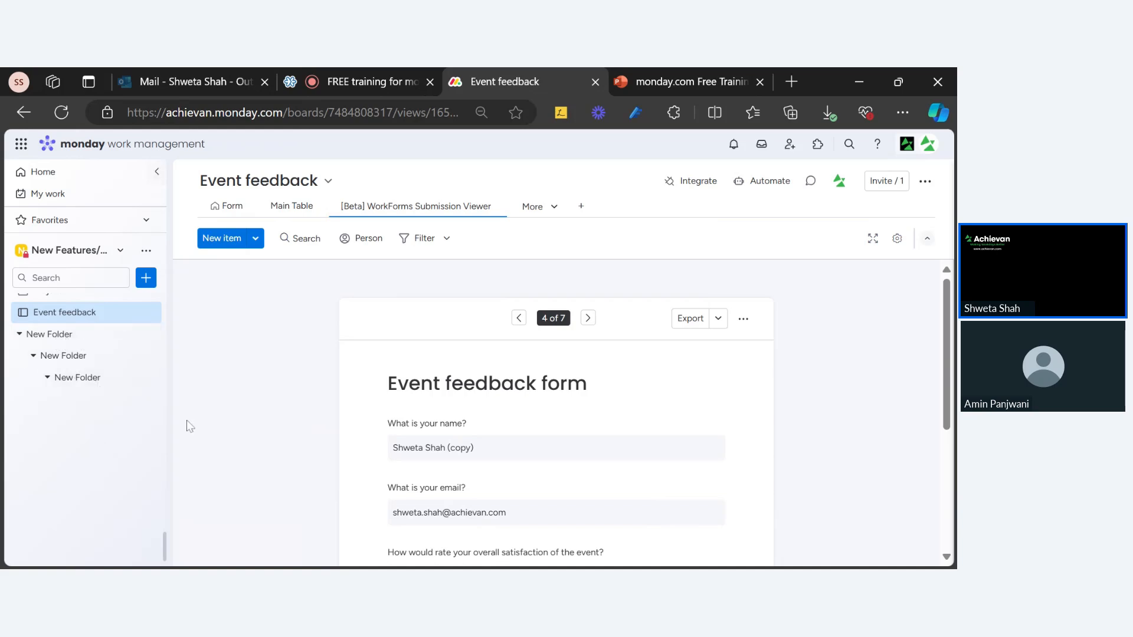
pyautogui.click(674, 85)
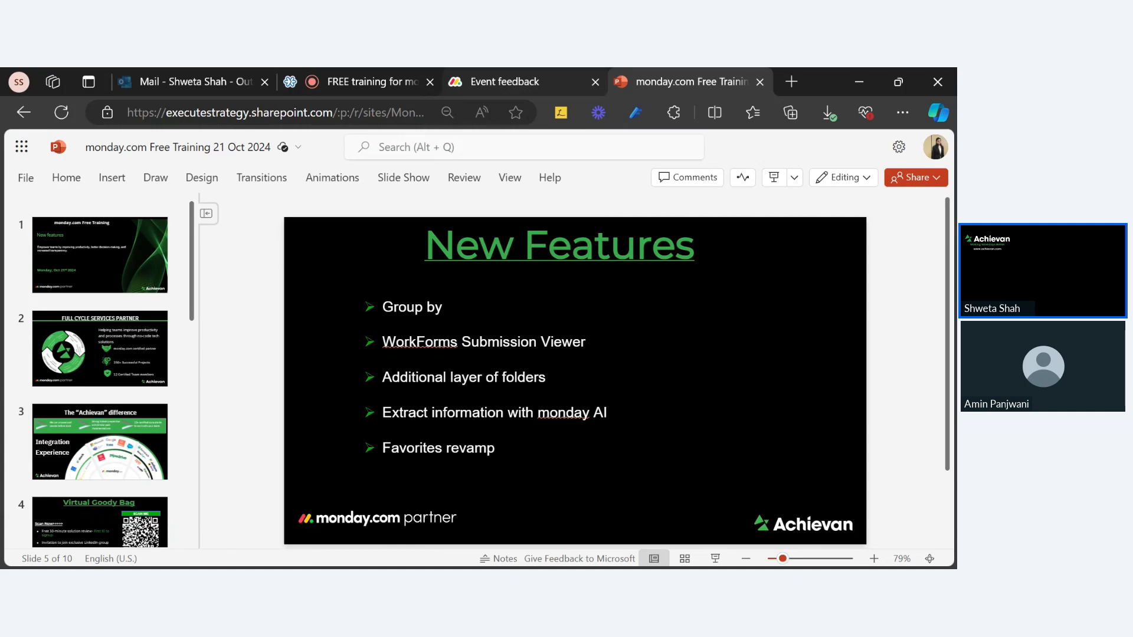
pyautogui.click(545, 81)
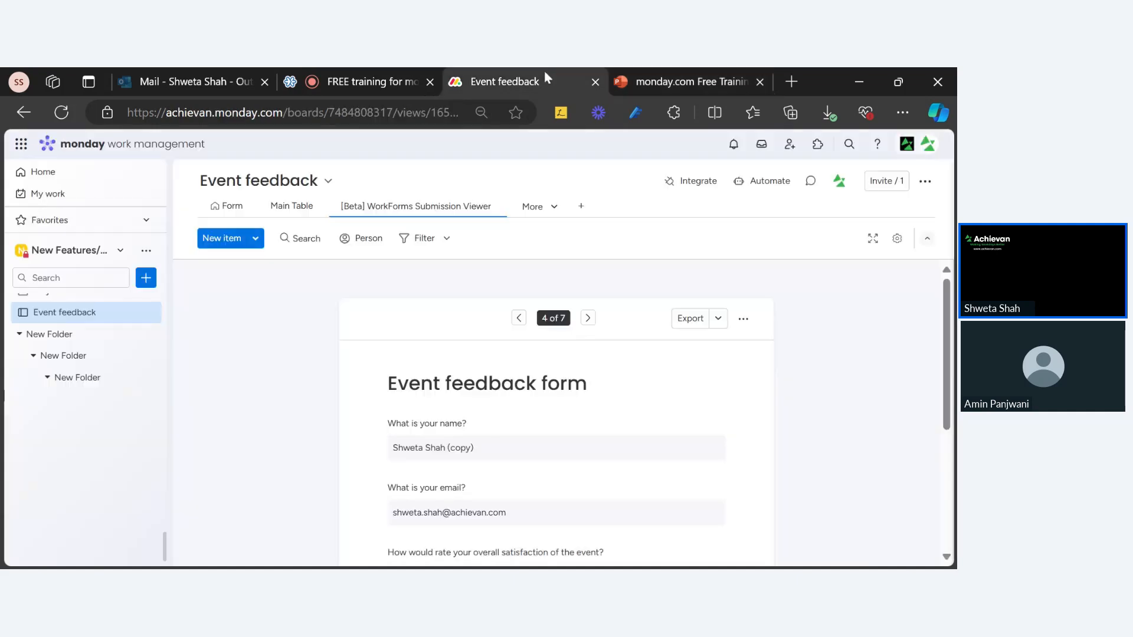
pyautogui.scroll(2, 89, 377)
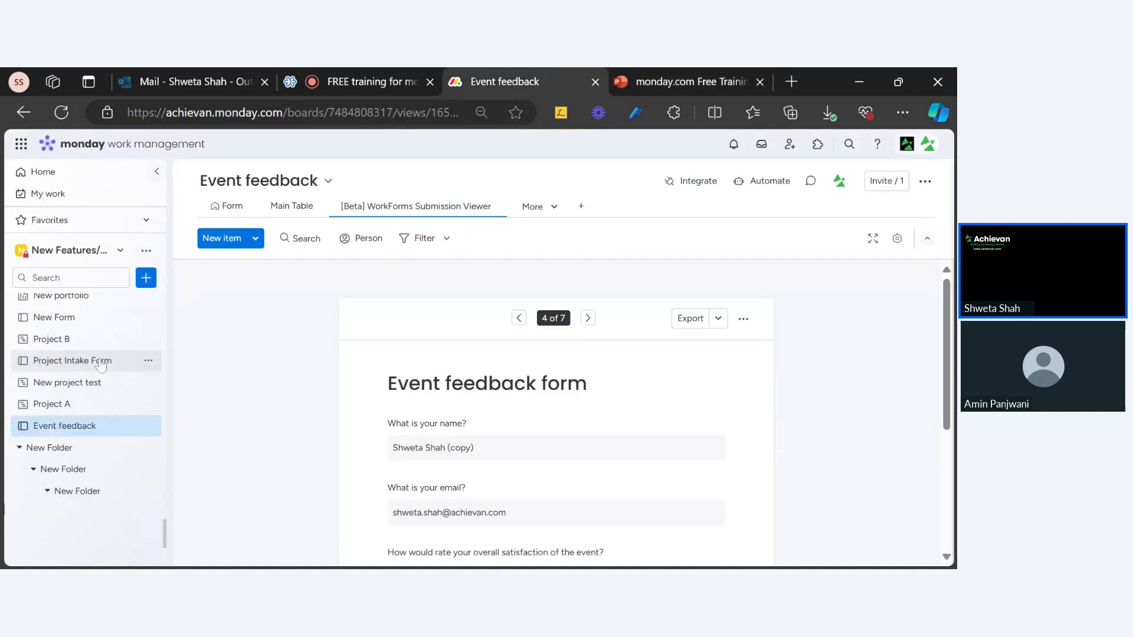
pyautogui.click(678, 82)
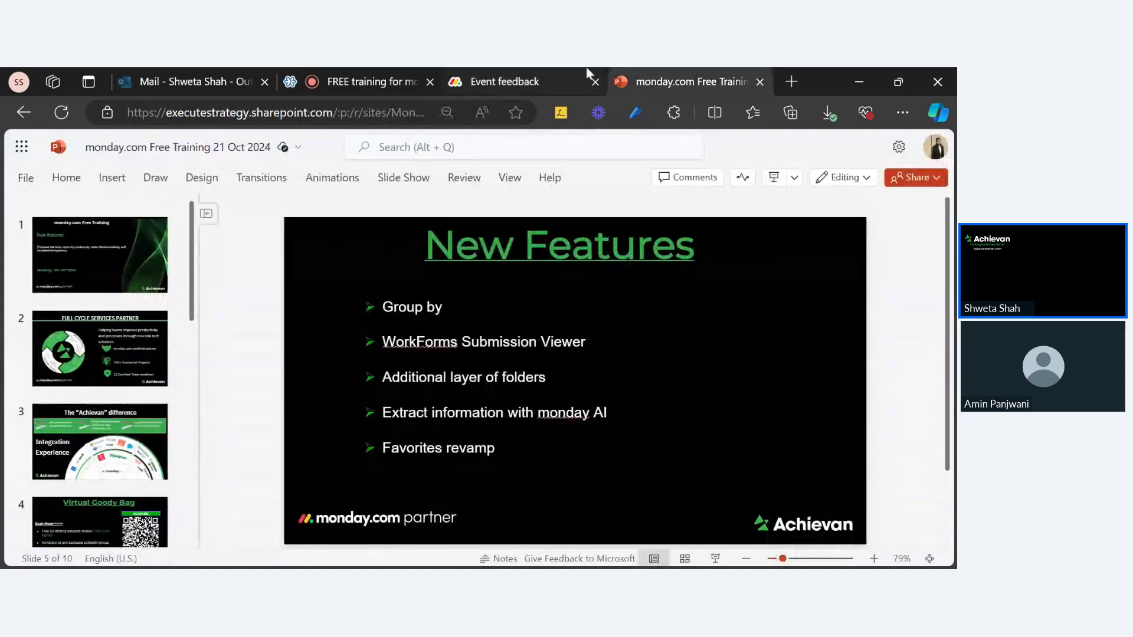
pyautogui.click(538, 88)
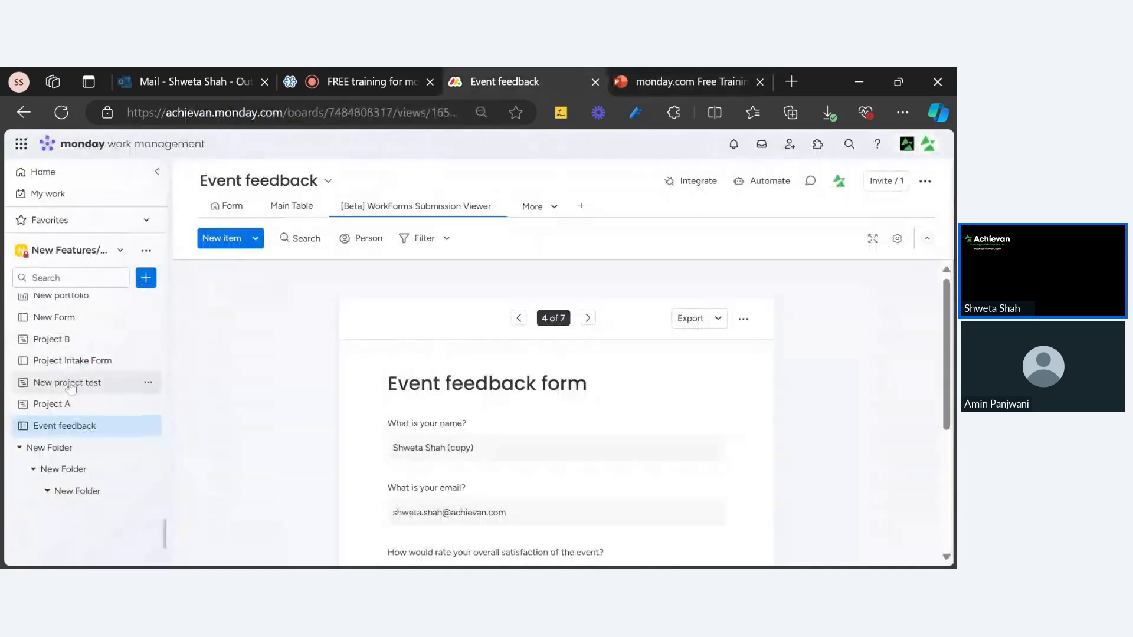
# Step through Project A, New project test and Project Intake Form, then open New Board.
pyautogui.click(66, 410)
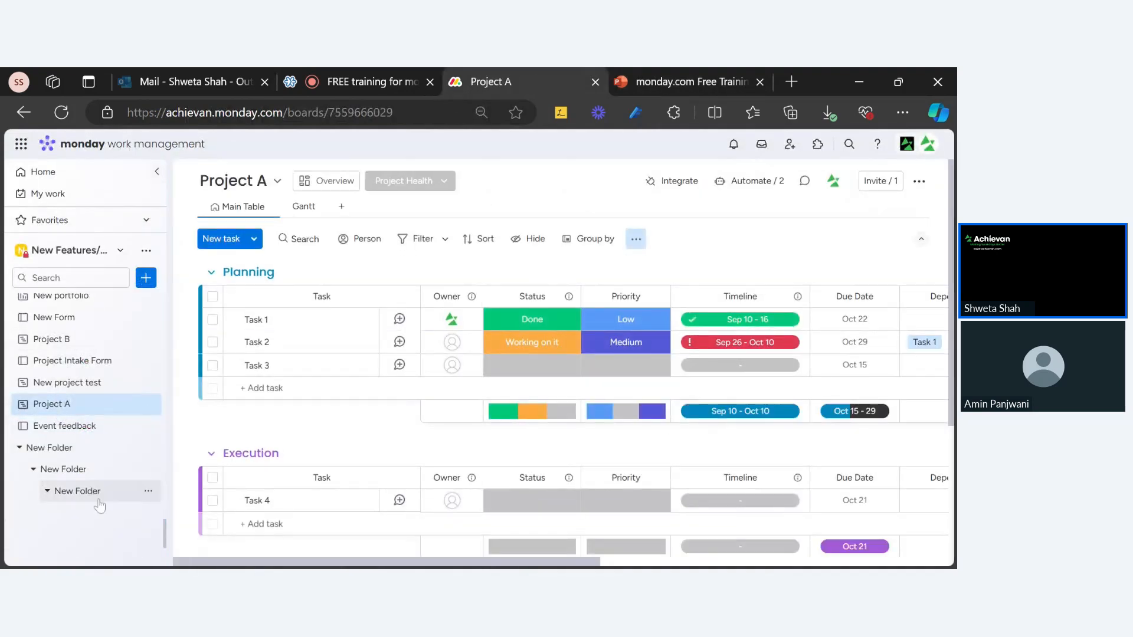
pyautogui.moveTo(213, 563); pyautogui.dragTo(3, 524)
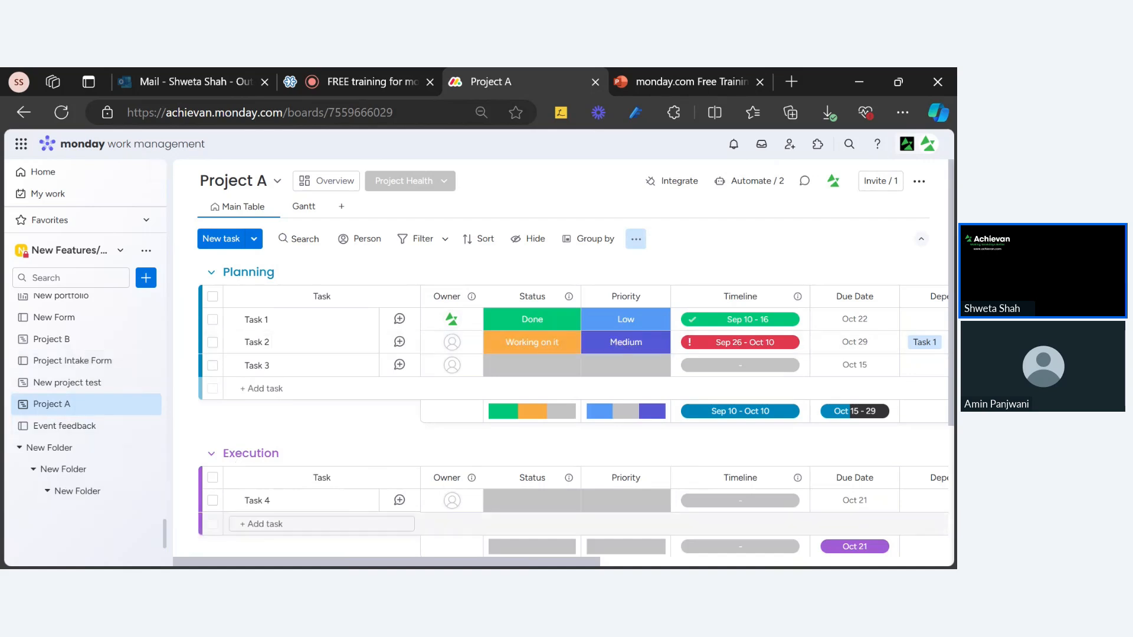
pyautogui.hscroll(5, 566, 413)
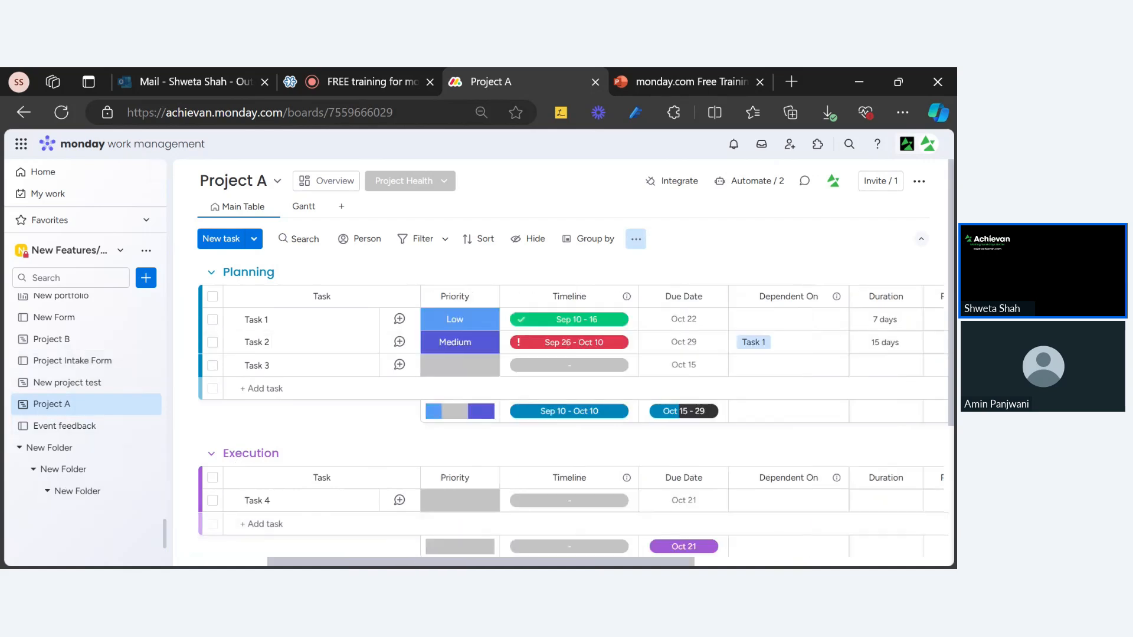
pyautogui.moveTo(551, 563); pyautogui.dragTo(49, 510)
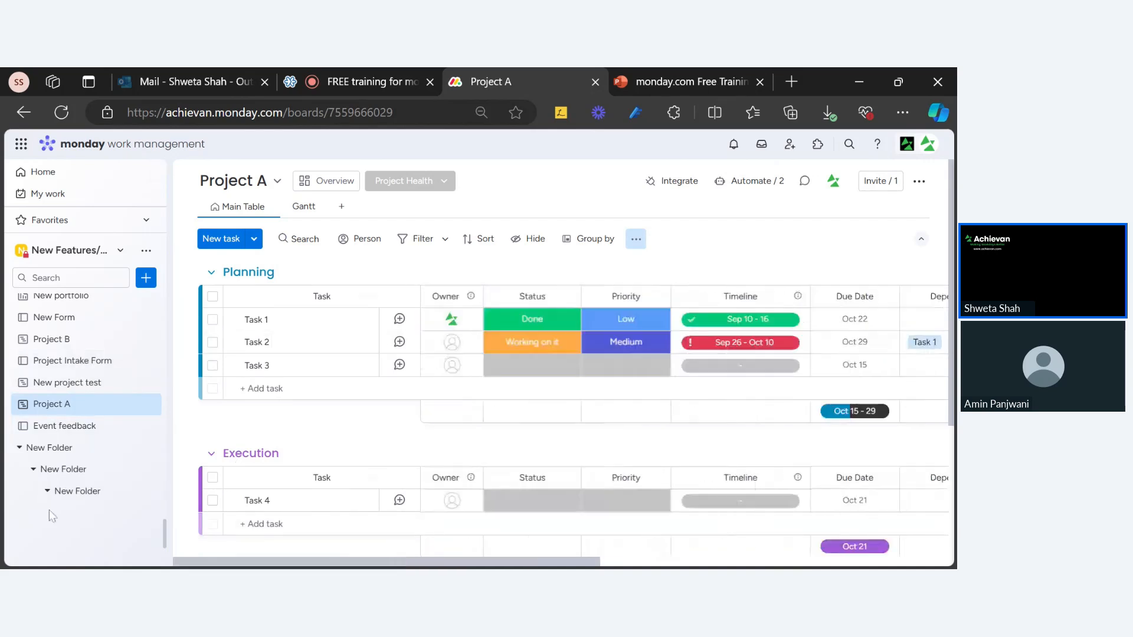
pyautogui.click(68, 382)
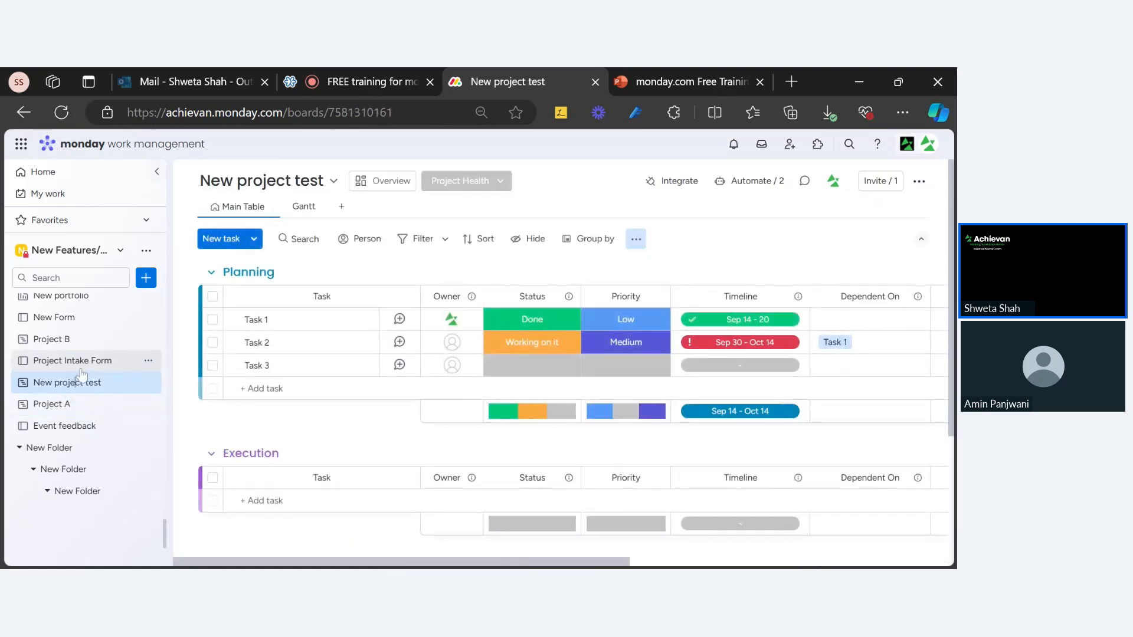
pyautogui.click(81, 365)
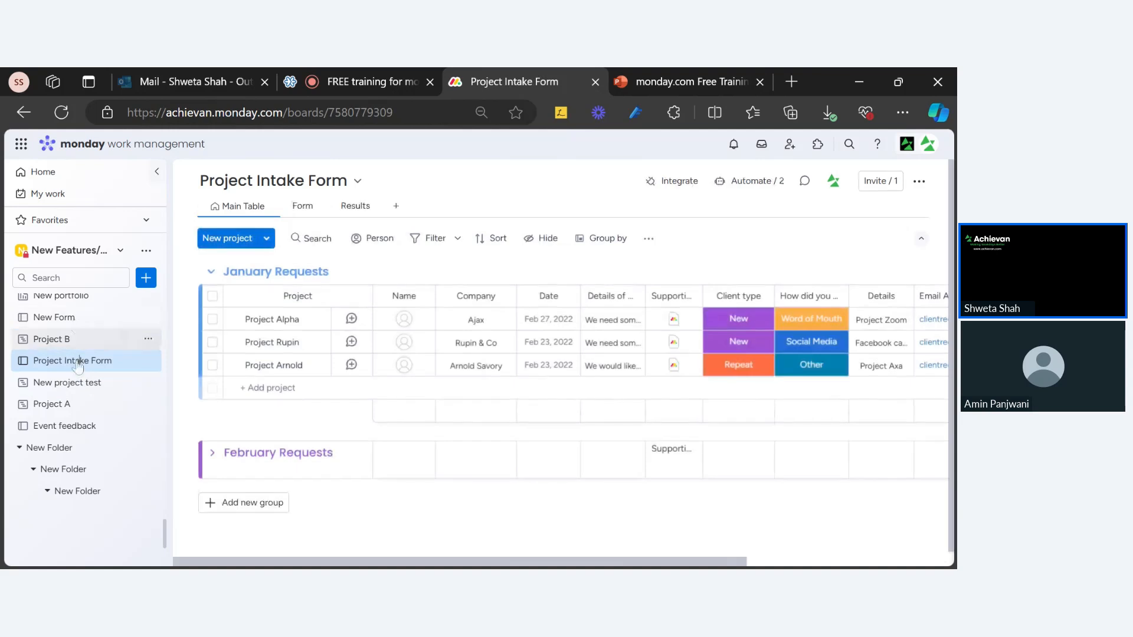
pyautogui.scroll(3, 86, 434)
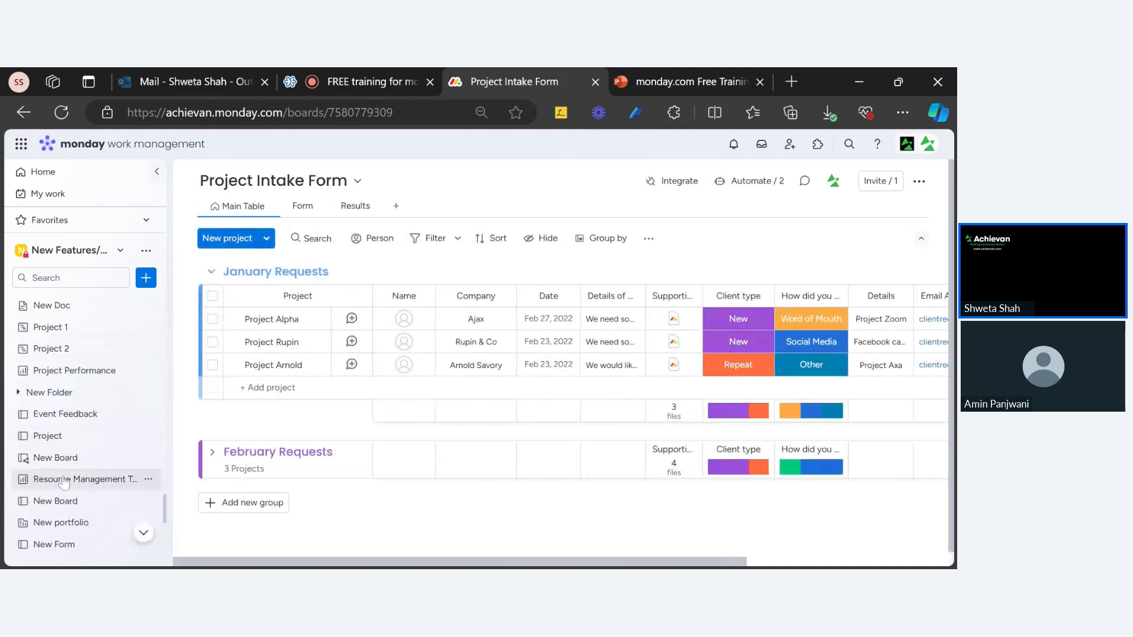
pyautogui.click(69, 501)
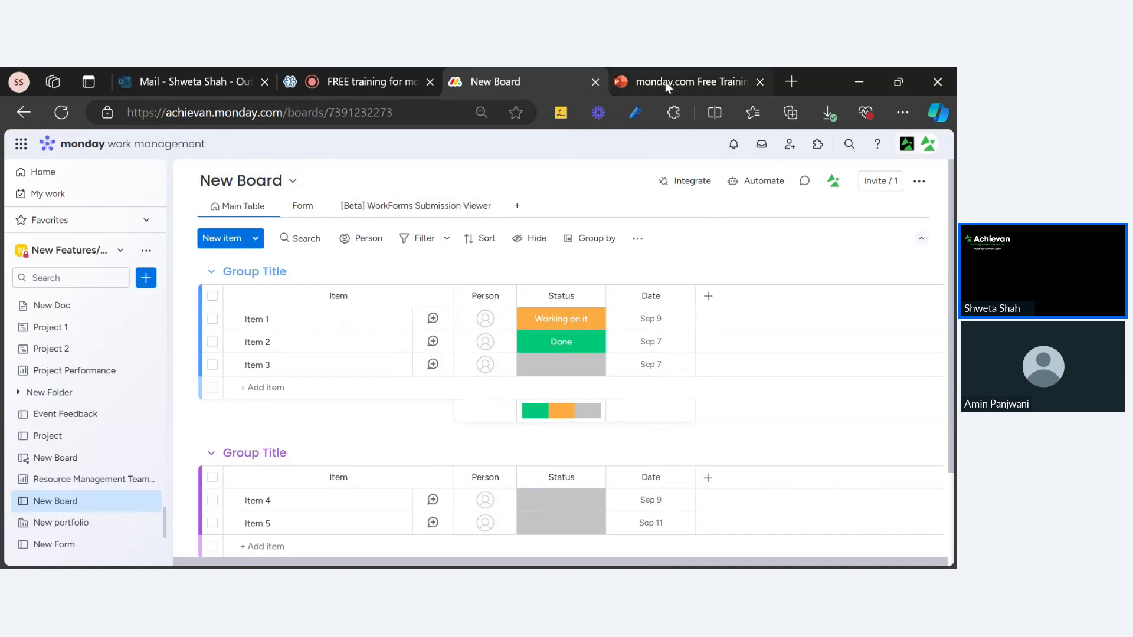
# Search the new-column menu for 'AI' and add an Extract information column to New Board.
pyautogui.click(708, 297)
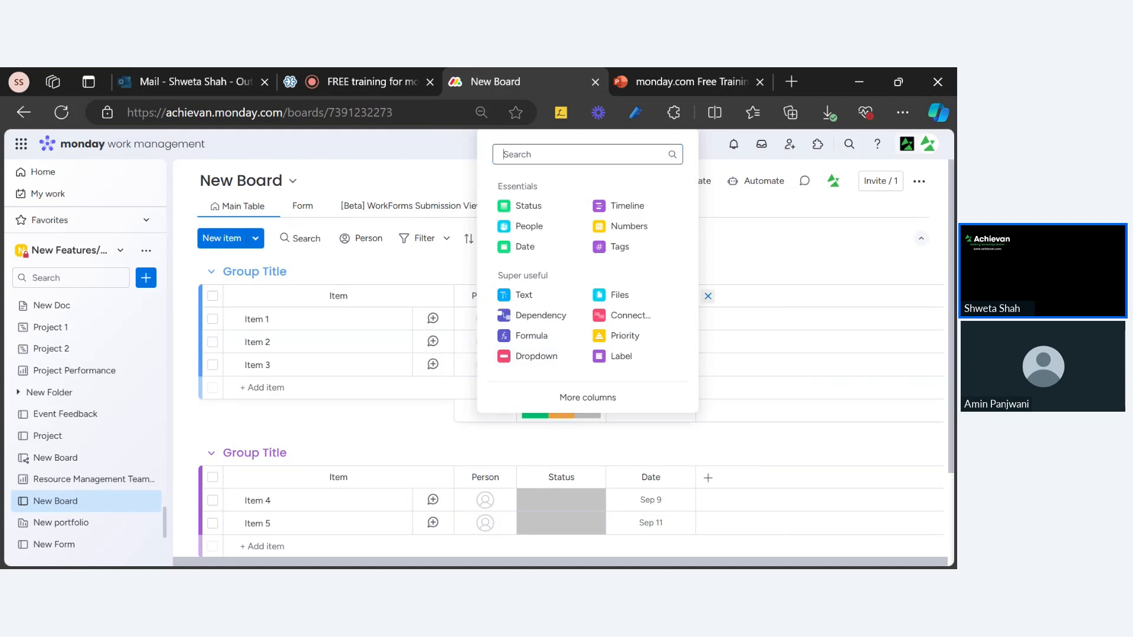
pyautogui.write('AI')
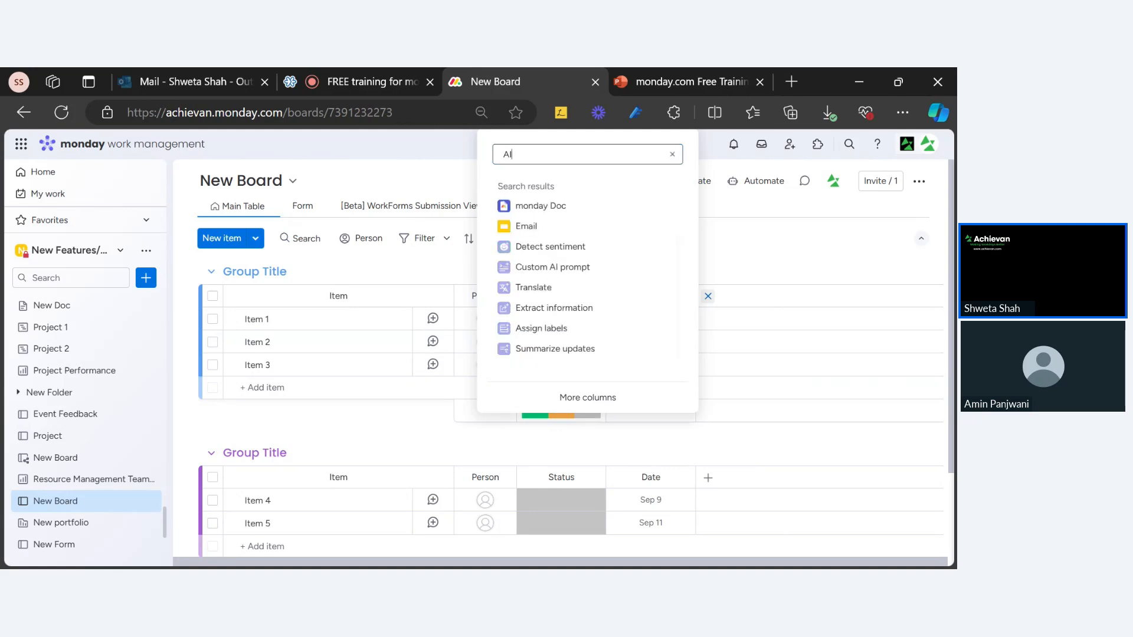
pyautogui.click(554, 308)
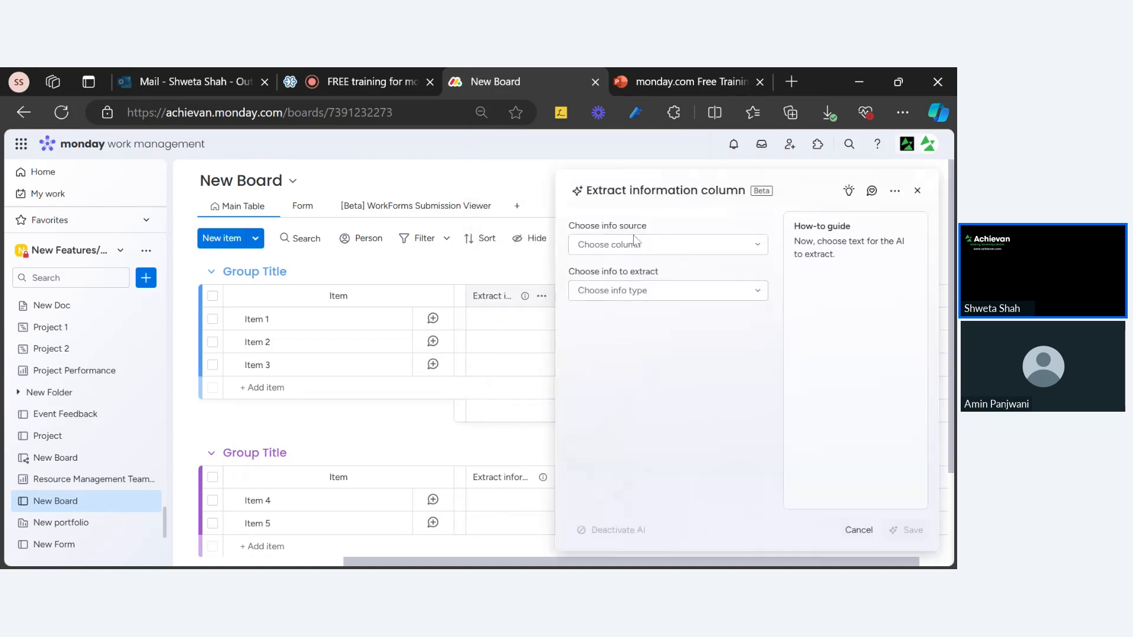
# Set the Extract information column to extract first names from the item names and save.
pyautogui.click(616, 248)
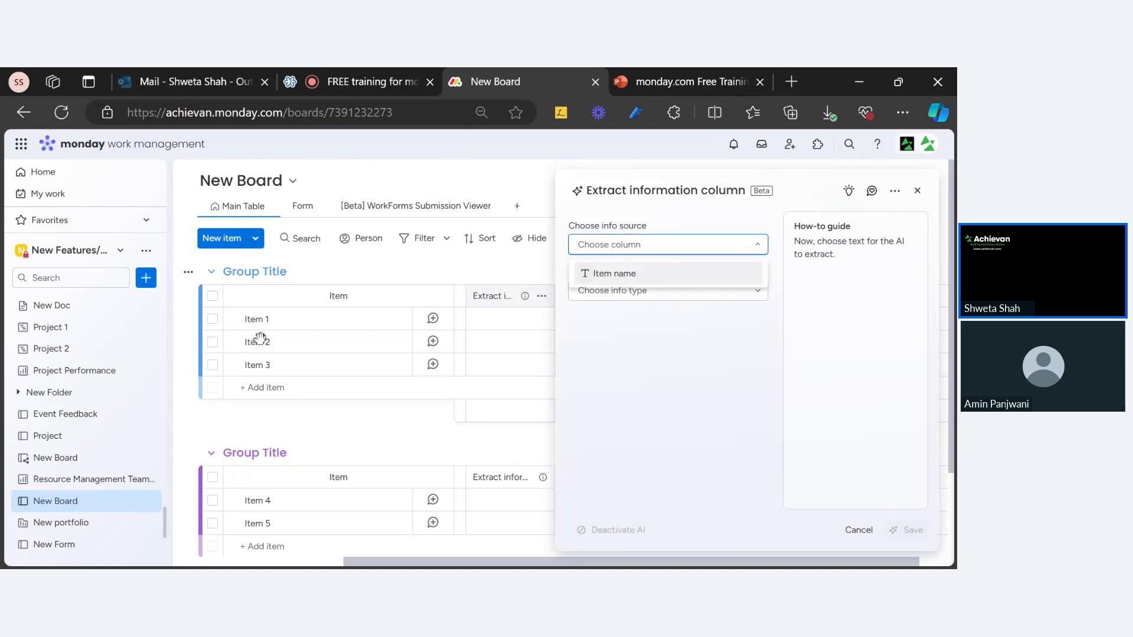
pyautogui.click(641, 273)
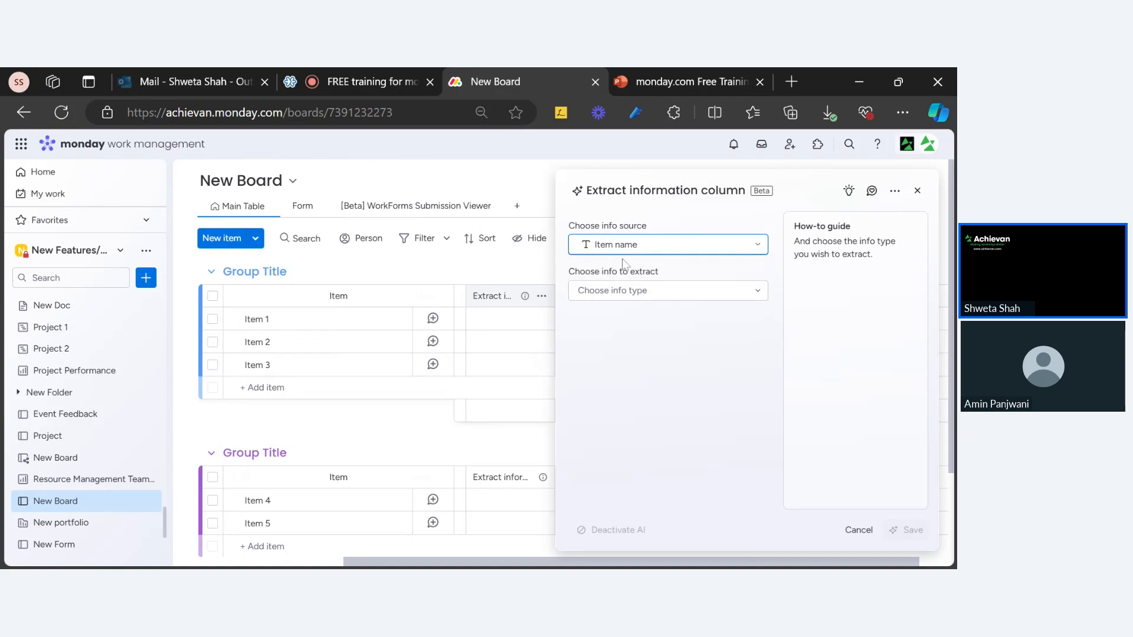
pyautogui.click(659, 295)
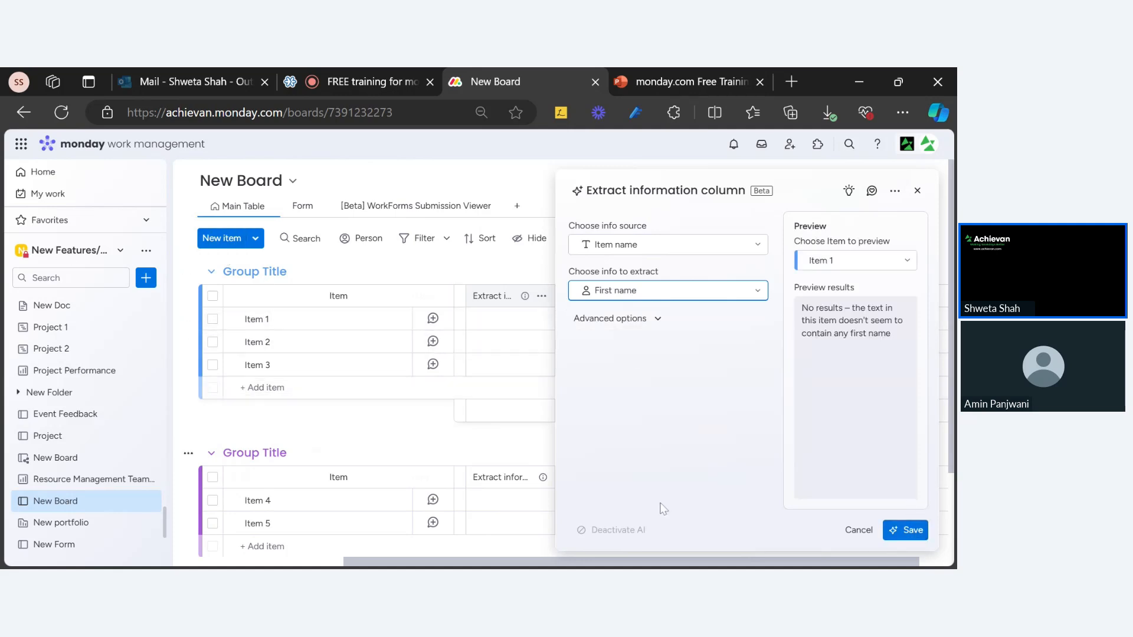
pyautogui.click(906, 531)
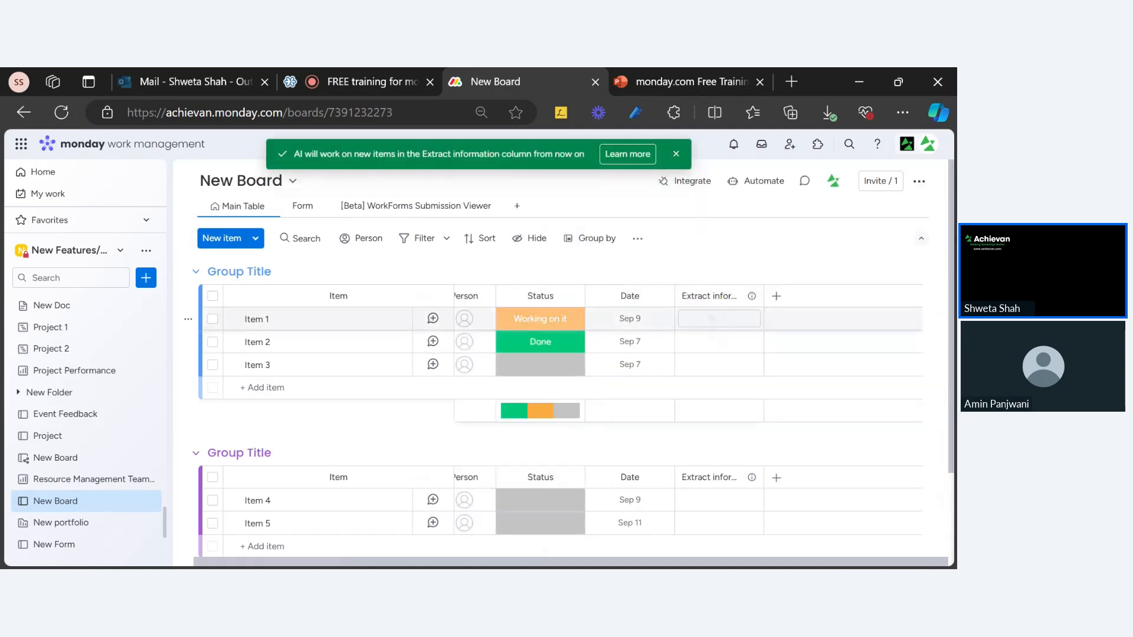
# Rename the column to 'First Name' and open More columns to browse the full column catalogue.
pyautogui.click(670, 297)
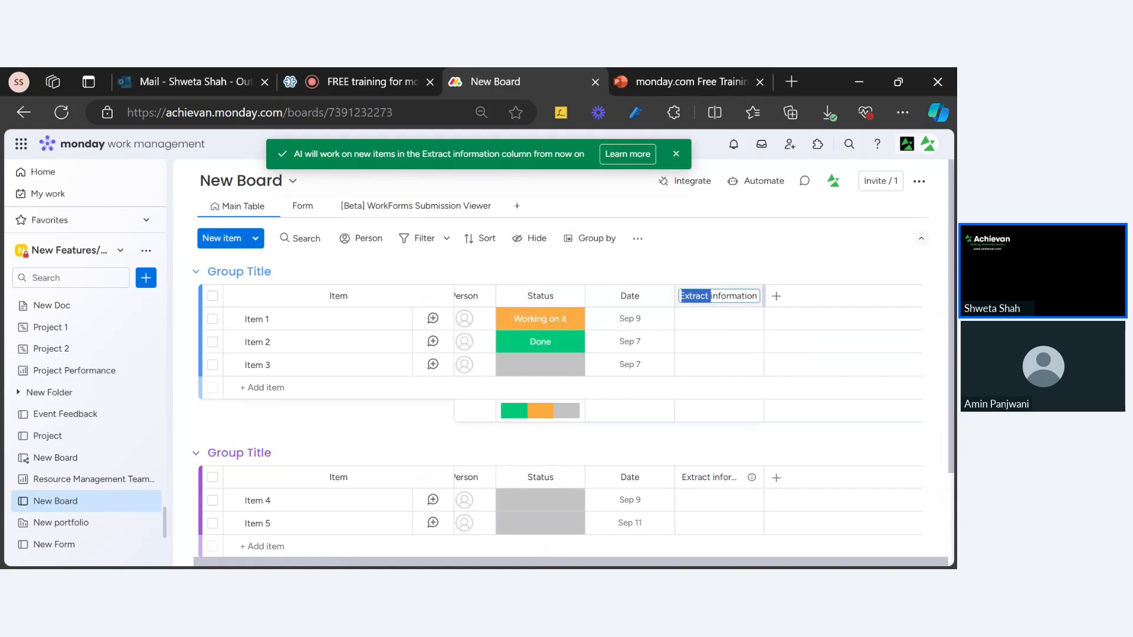
pyautogui.write('Firs')
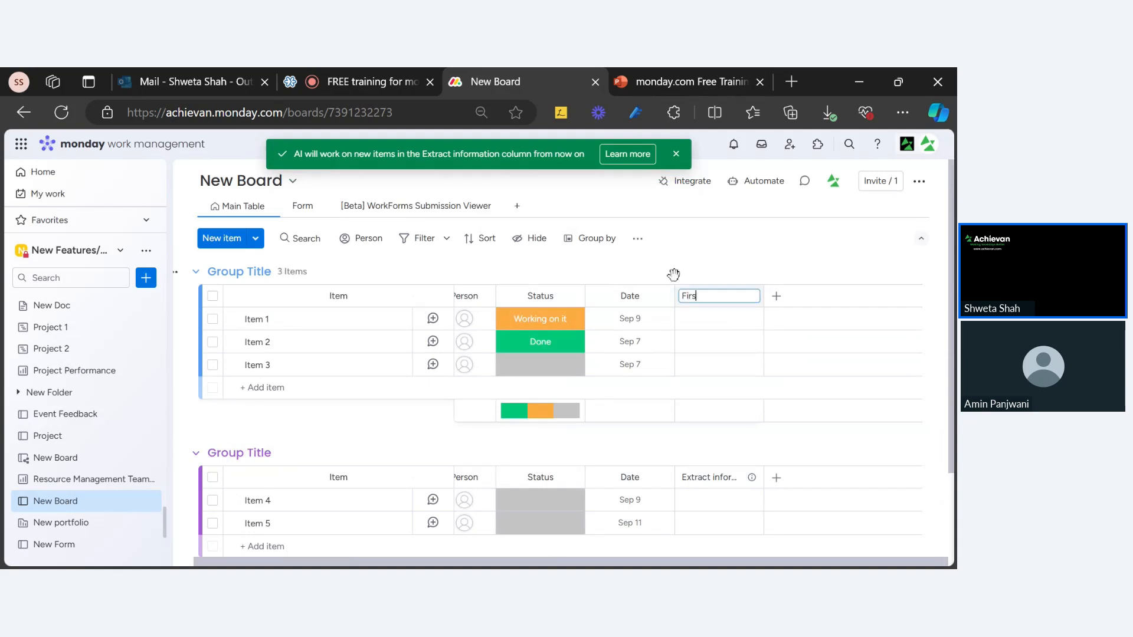
pyautogui.write('t Name')
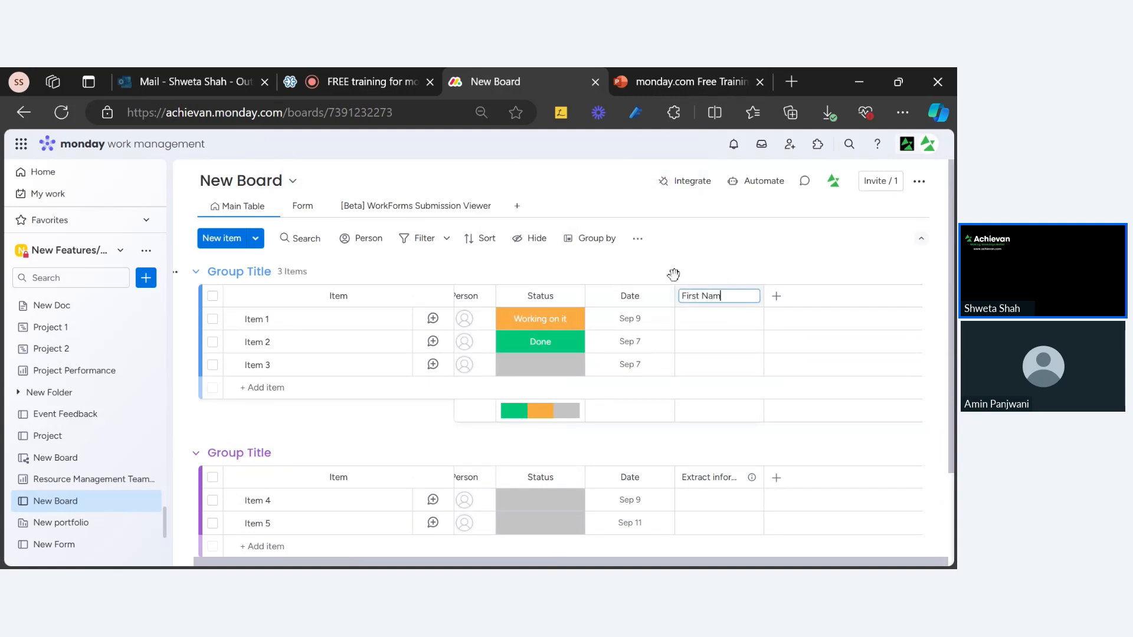
pyautogui.press('Return')
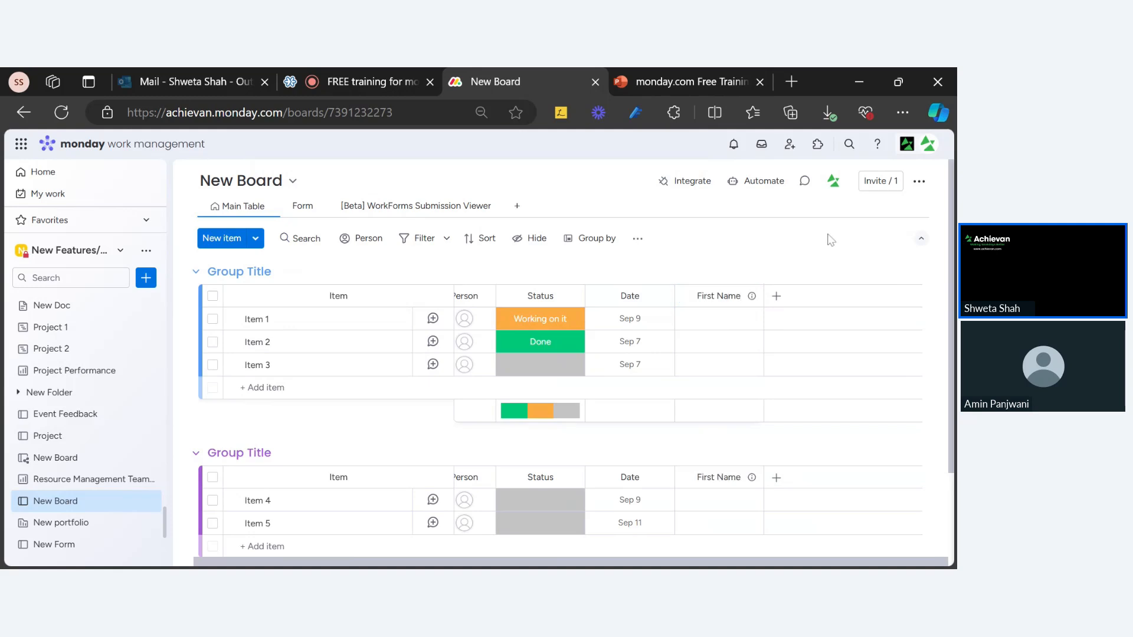
pyautogui.click(776, 296)
pyautogui.click(613, 413)
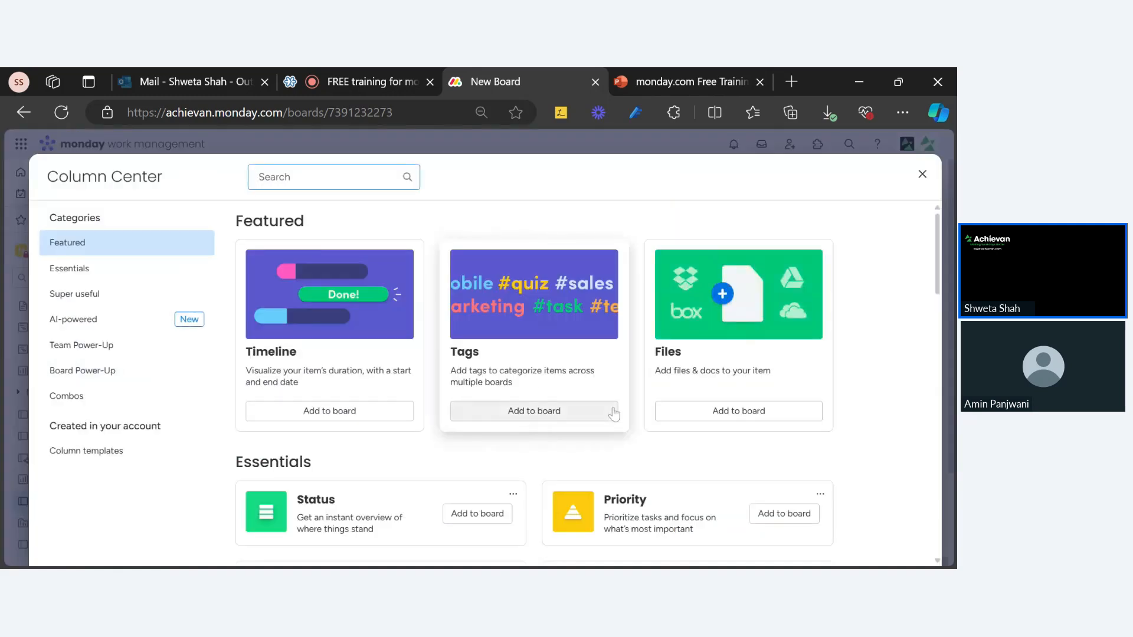
# Add another Extract information column that extracts last names from the item names.
pyautogui.write('extr')
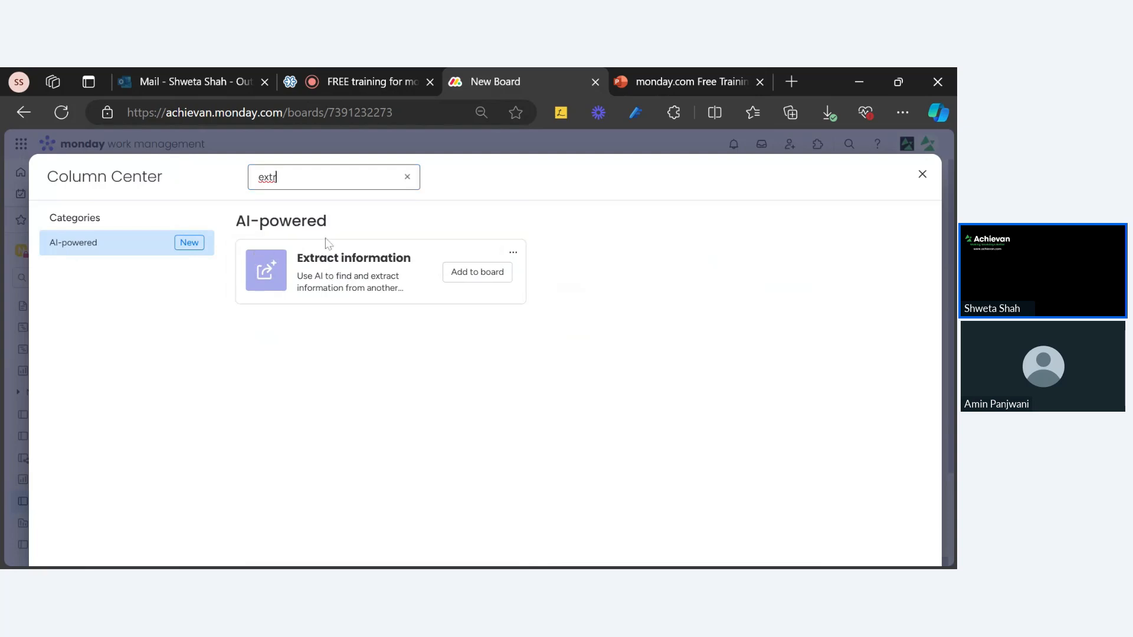
pyautogui.click(340, 285)
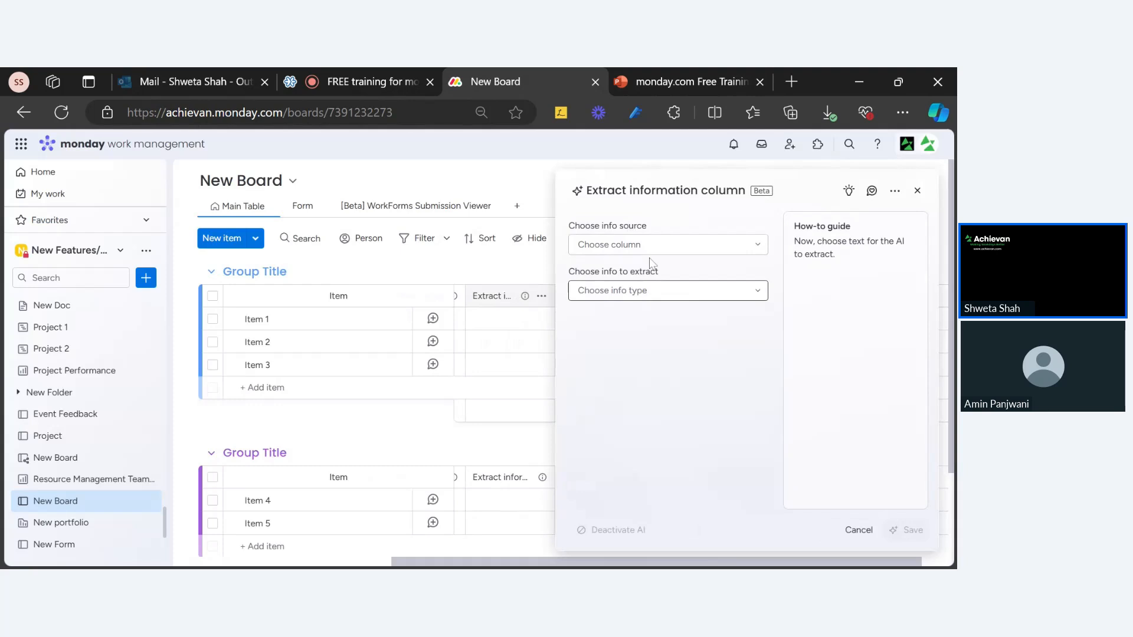
pyautogui.click(652, 246)
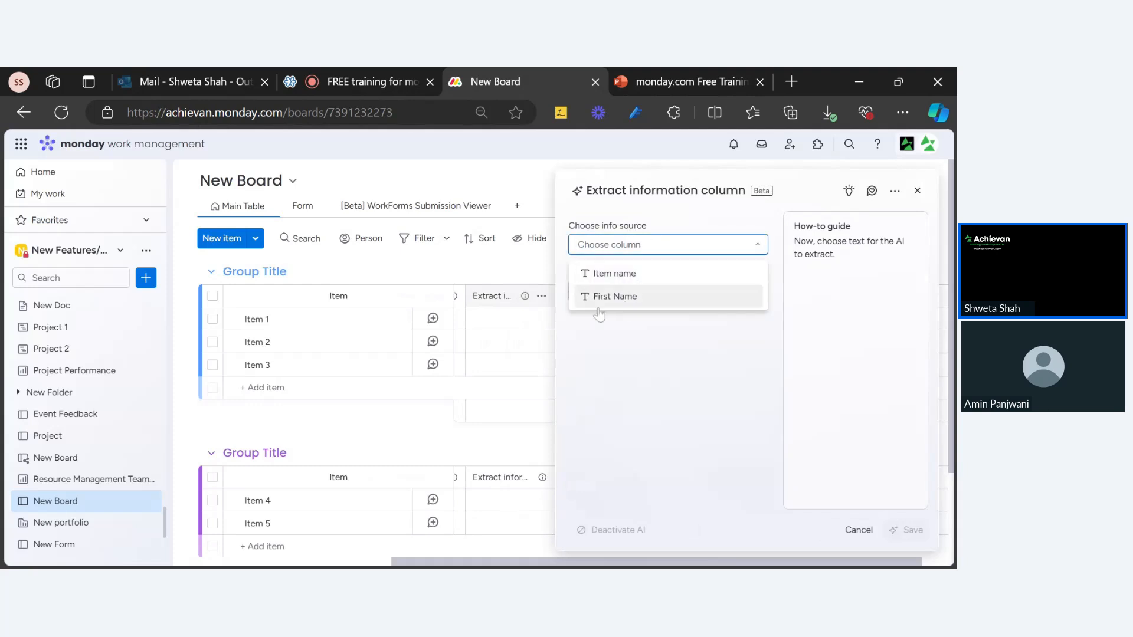
pyautogui.click(615, 273)
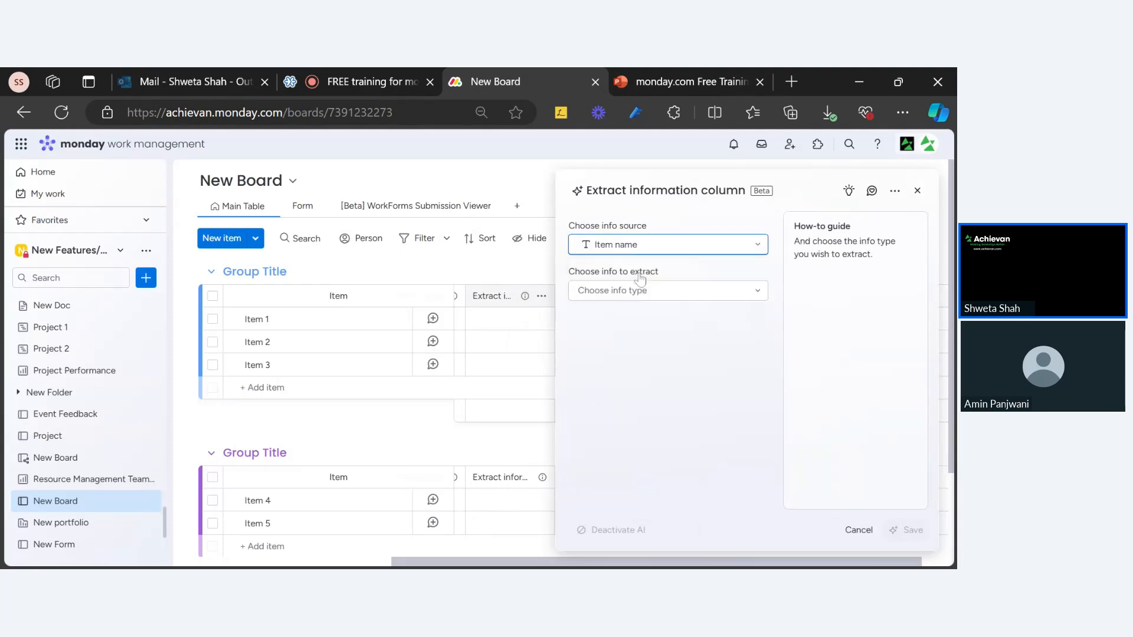
pyautogui.click(641, 291)
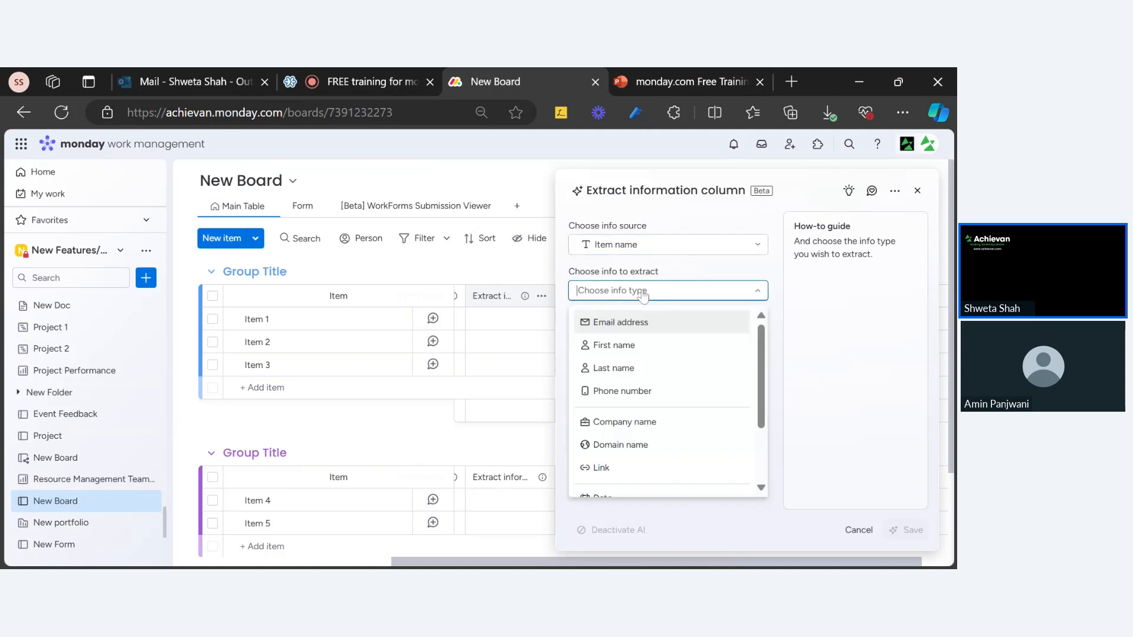
pyautogui.click(630, 367)
pyautogui.click(907, 534)
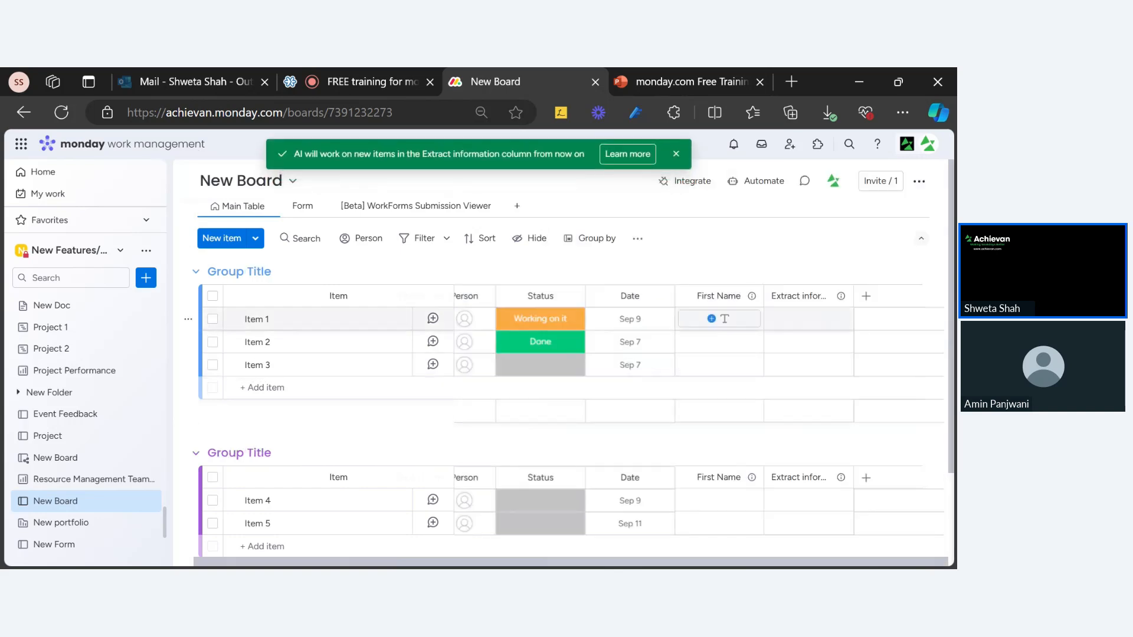
# Rename the new extraction column to 'Last Name'.
pyautogui.tripleClick(790, 296)
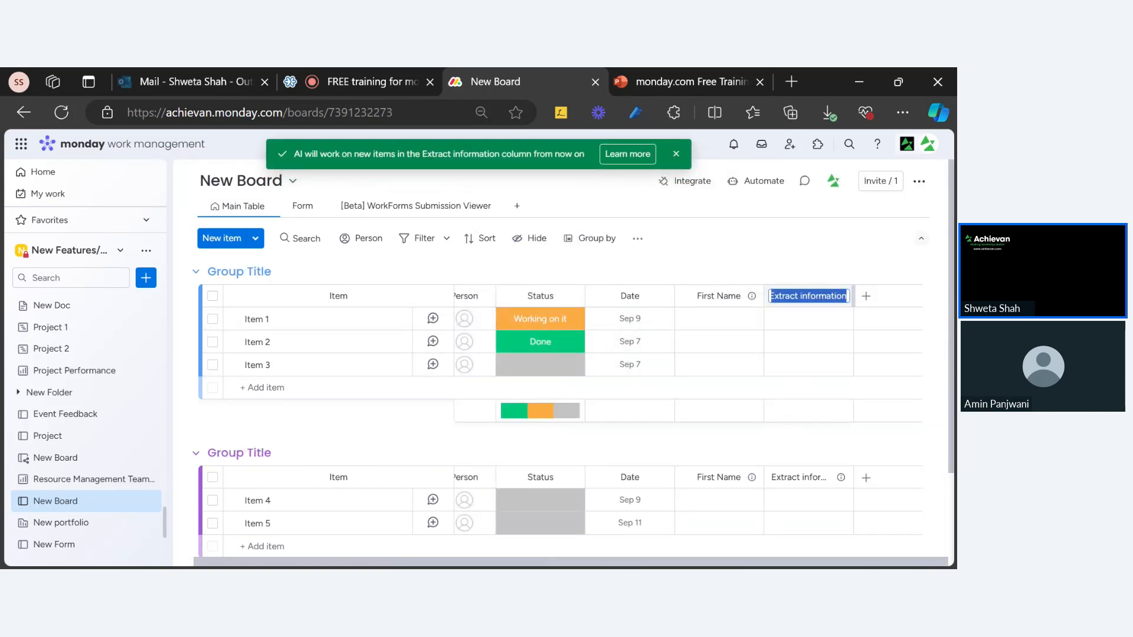
pyautogui.write('Last')
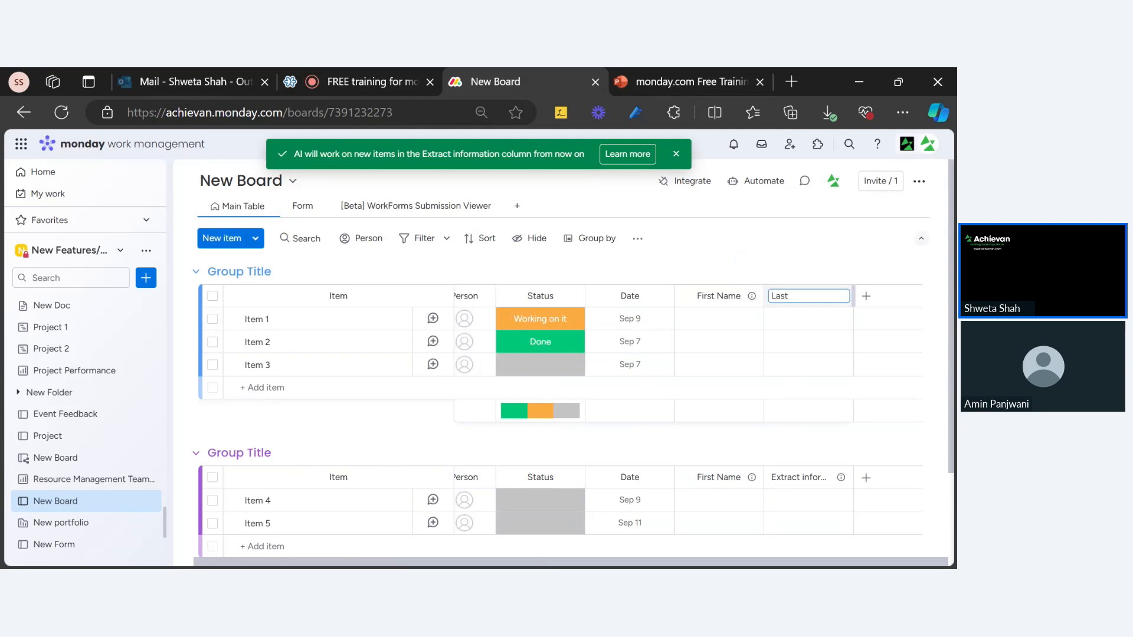
pyautogui.write(' Name')
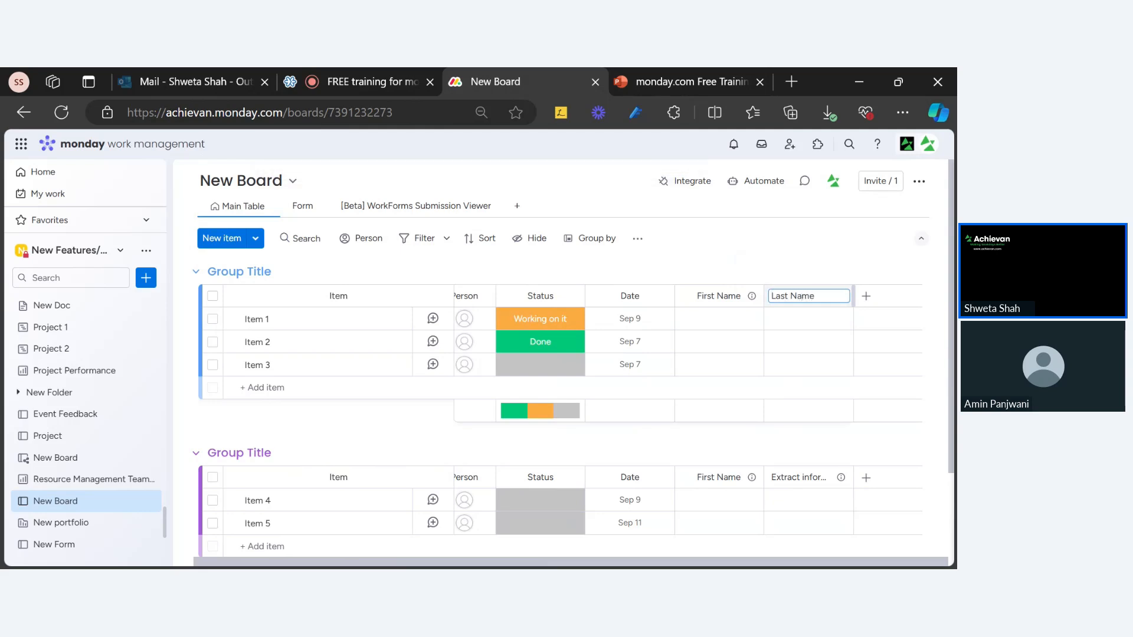
pyautogui.click(817, 268)
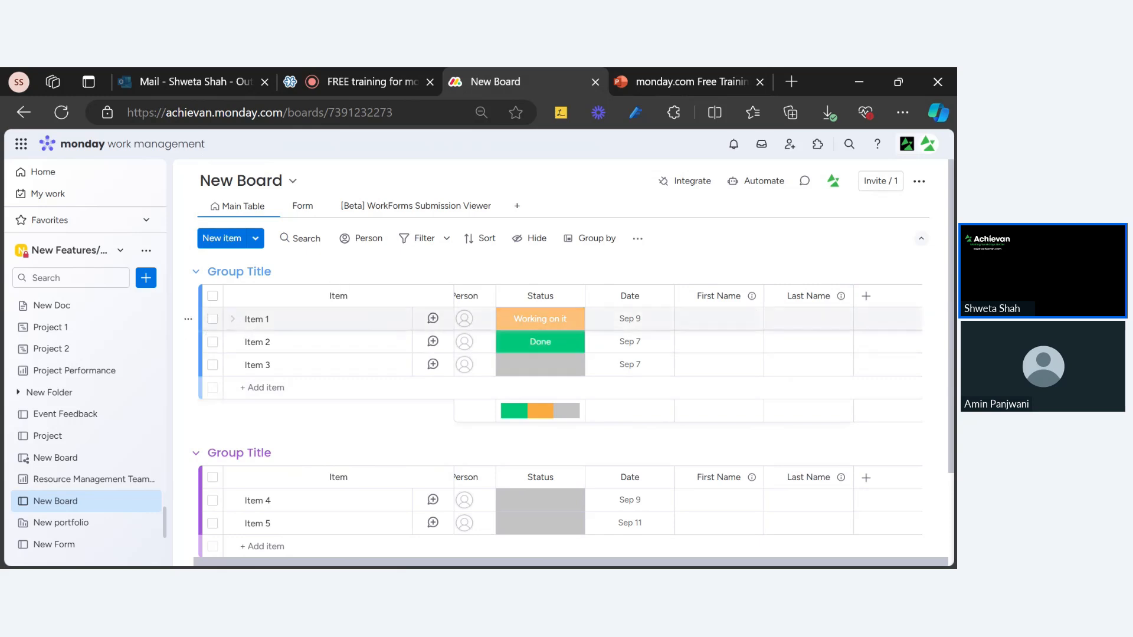
# Bulk-delete Item 1, Item 2 and Item 3, then collapse the sidebar and dismiss the notice.
pyautogui.click(212, 318)
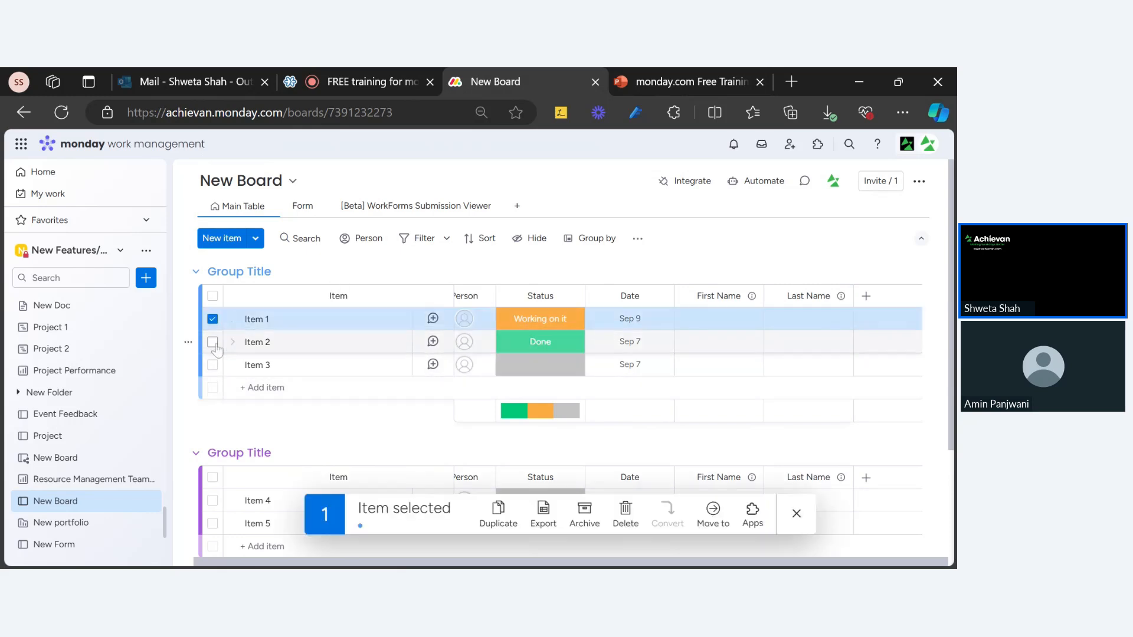
pyautogui.click(212, 341)
pyautogui.click(212, 365)
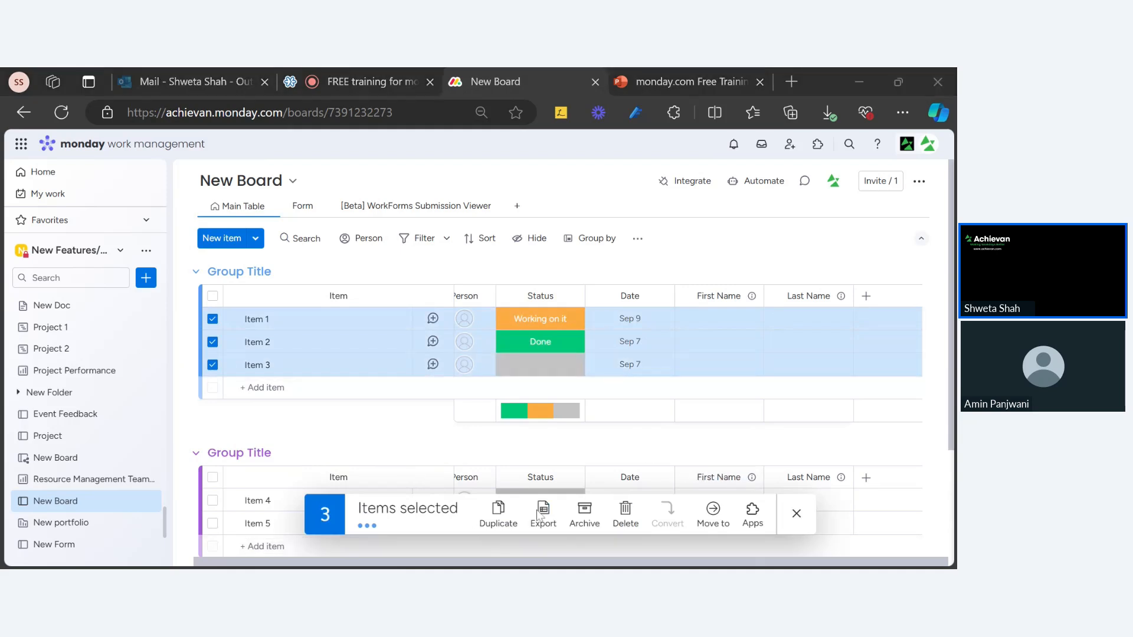
pyautogui.click(625, 514)
pyautogui.click(608, 374)
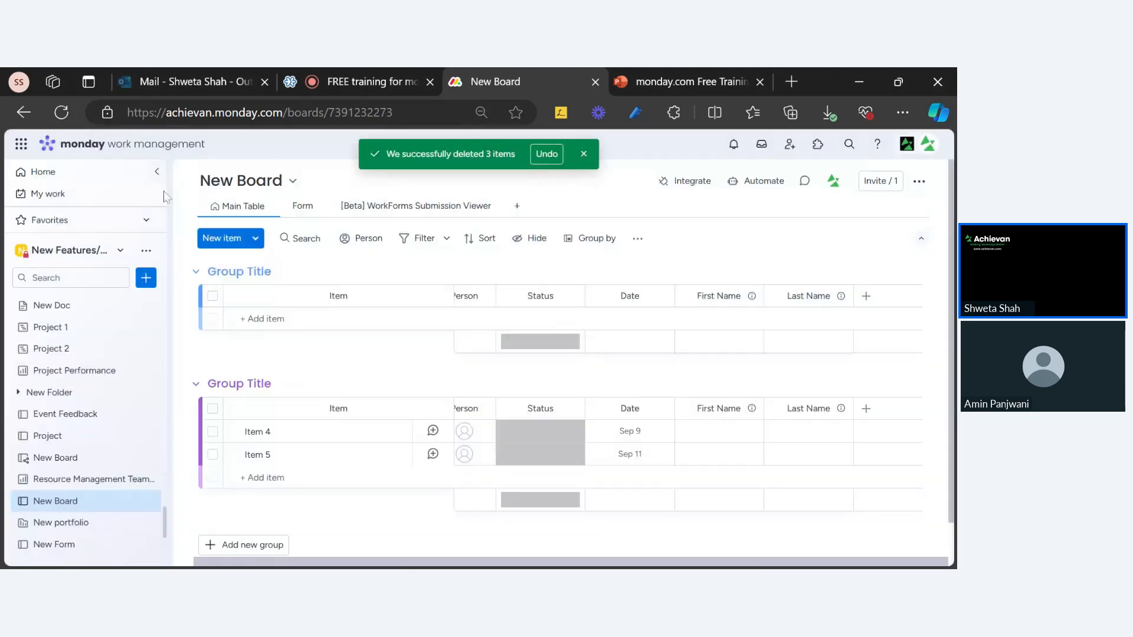
pyautogui.click(156, 172)
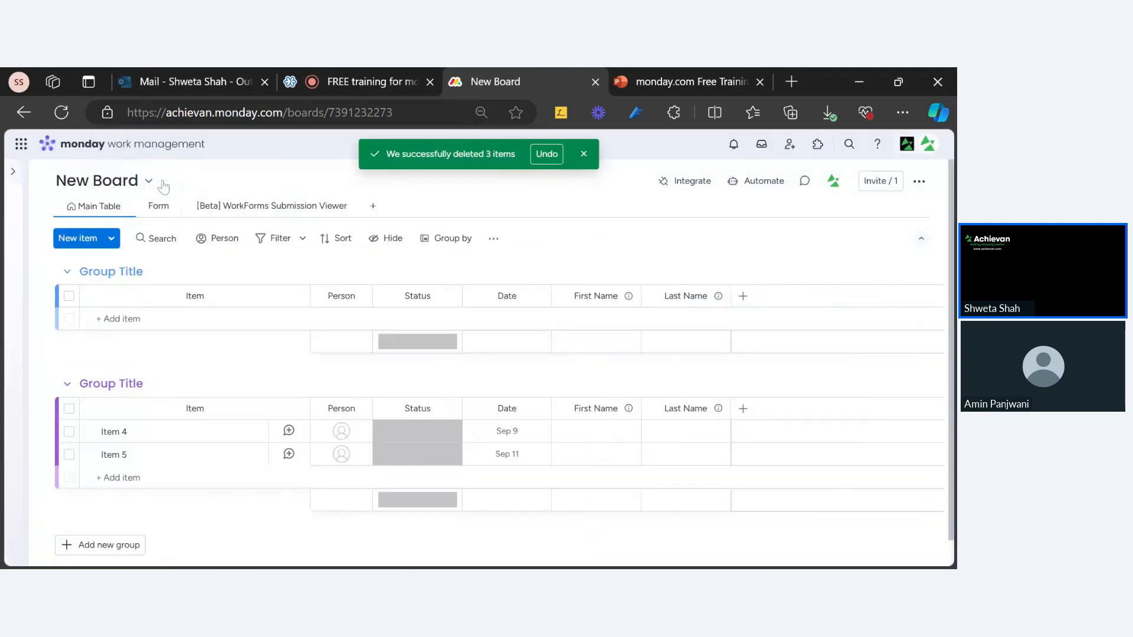
pyautogui.click(584, 154)
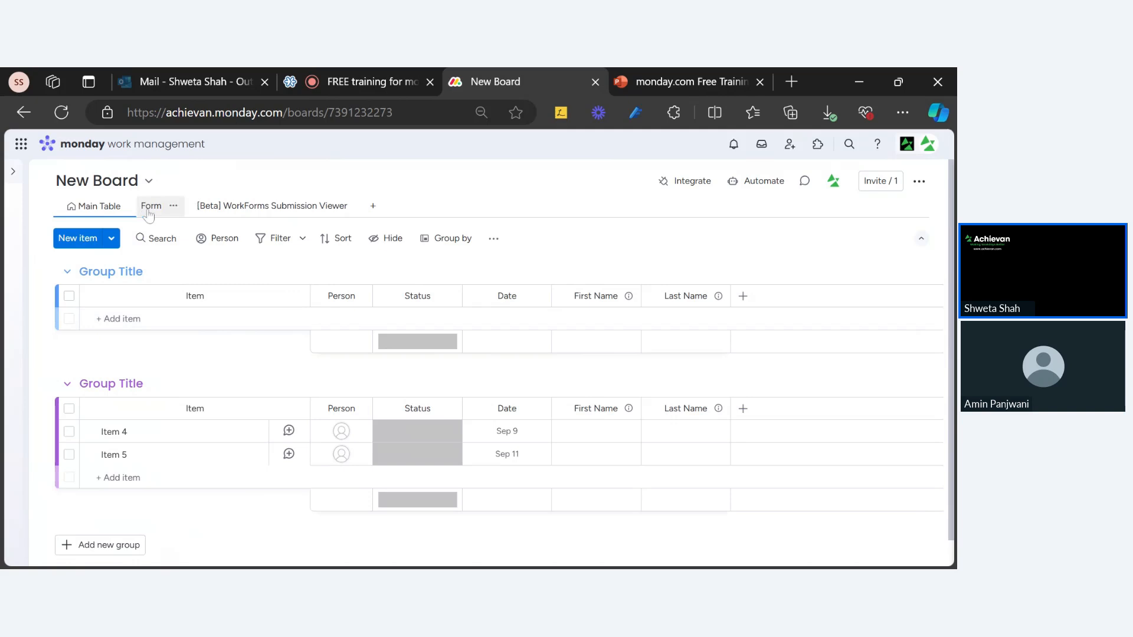
# Add an item named with a person's full name to the first group.
pyautogui.click(158, 319)
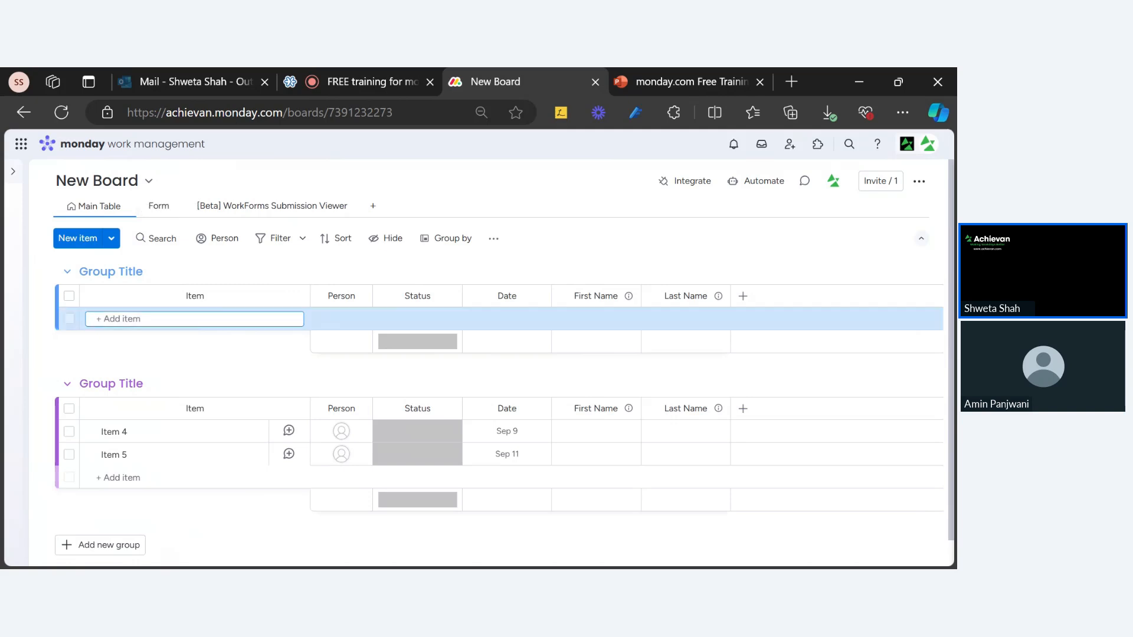
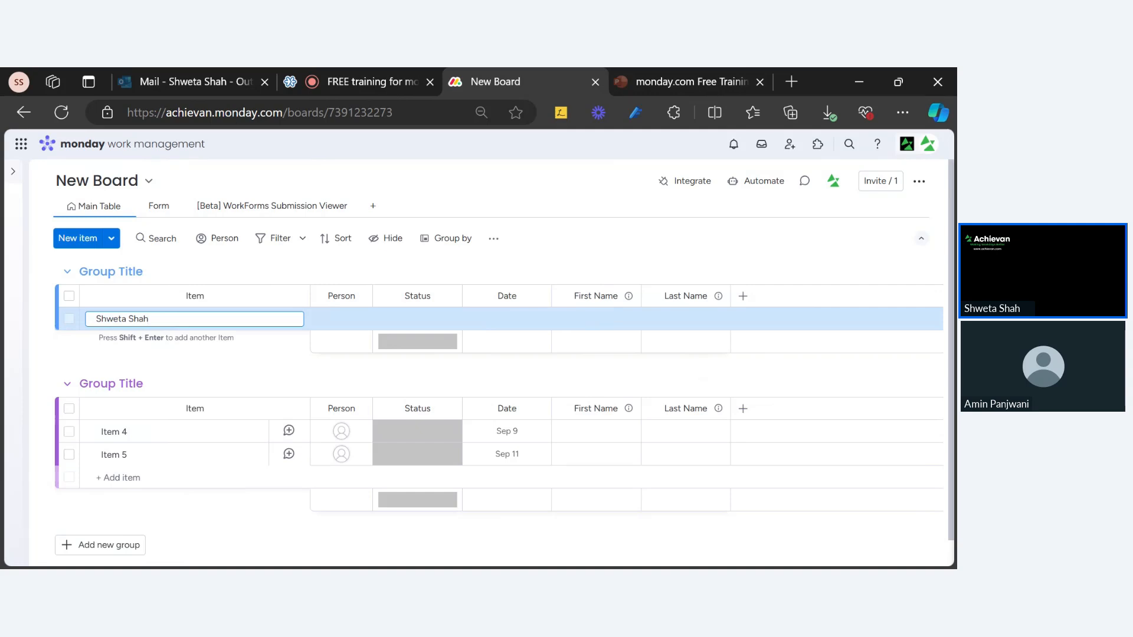
pyautogui.press('Return')
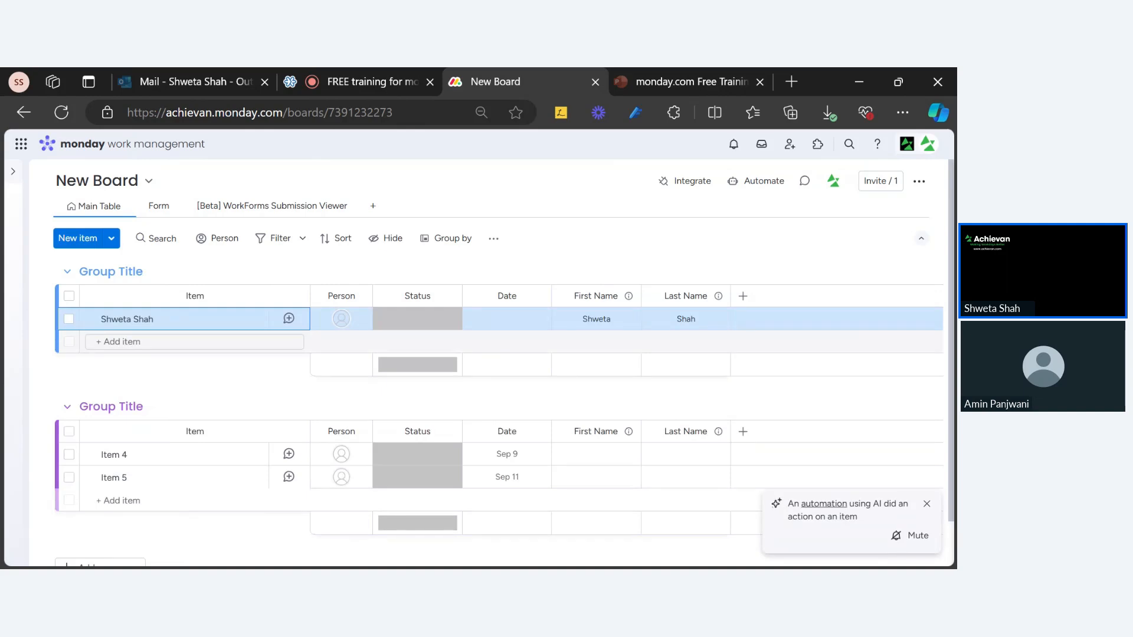
# Add a second item named with another person's full name to the first group.
pyautogui.click(194, 341)
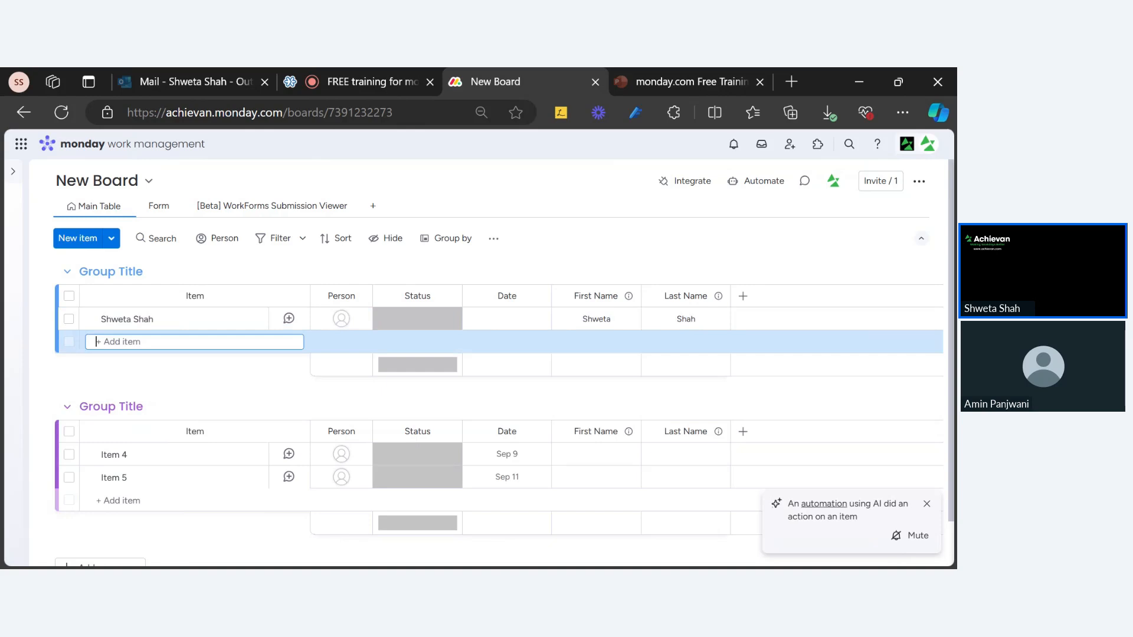
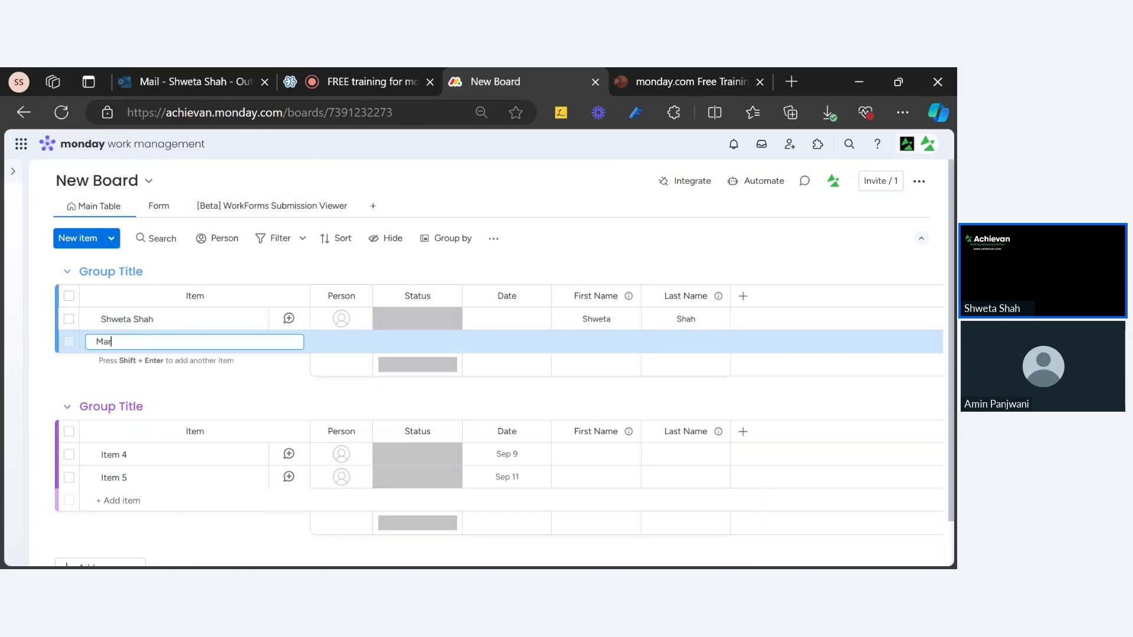
pyautogui.press('Return')
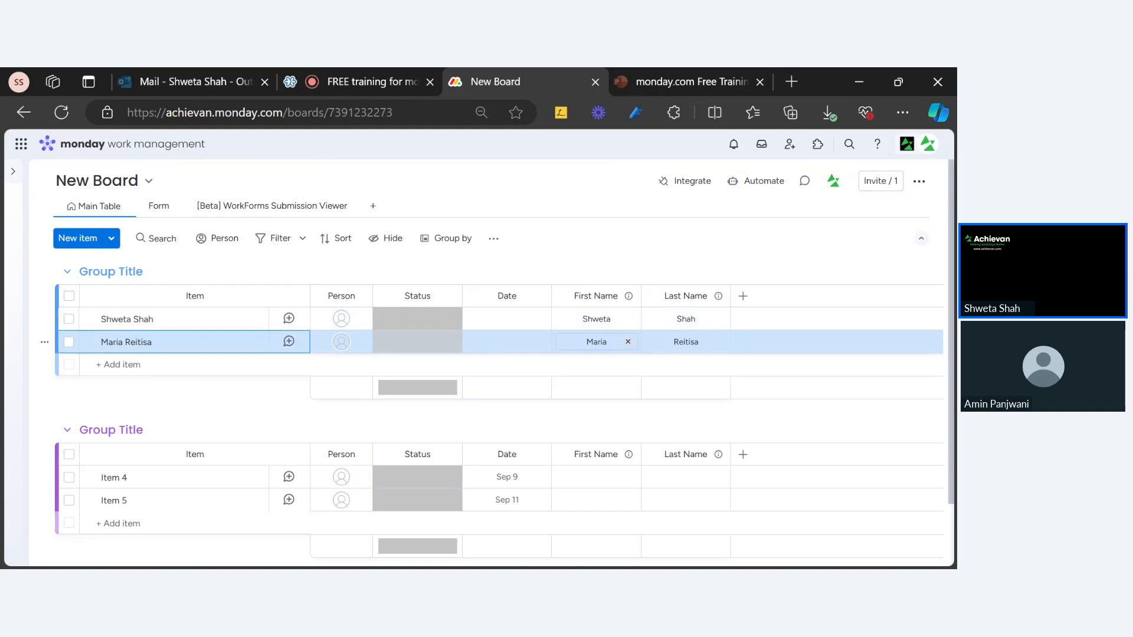
pyautogui.click(655, 82)
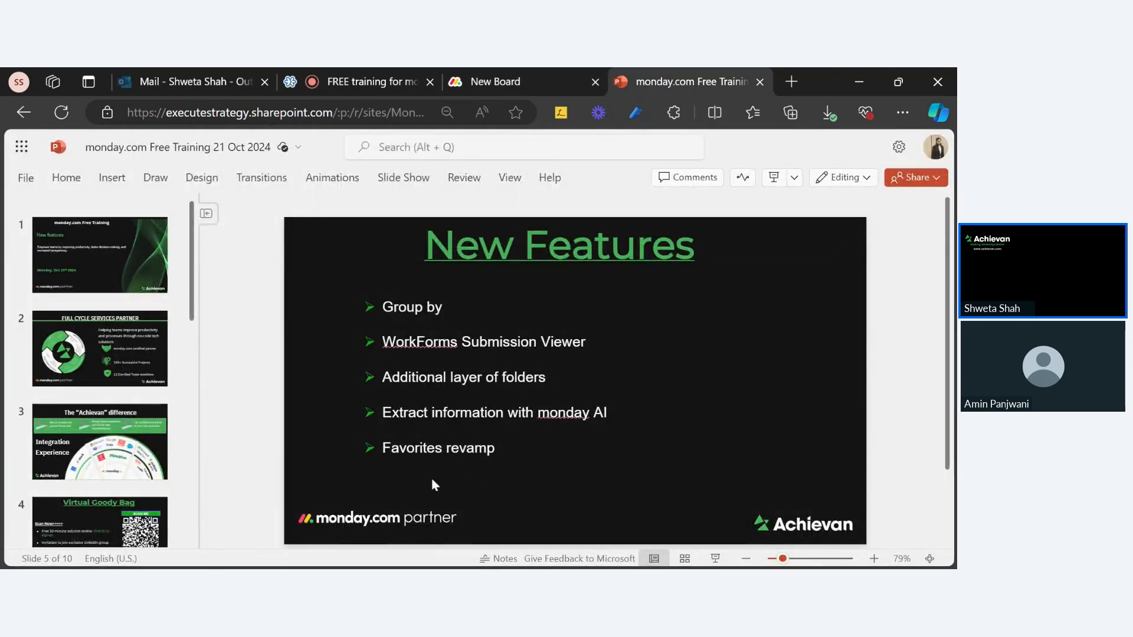
pyautogui.hotkey('alt', 'Tab')
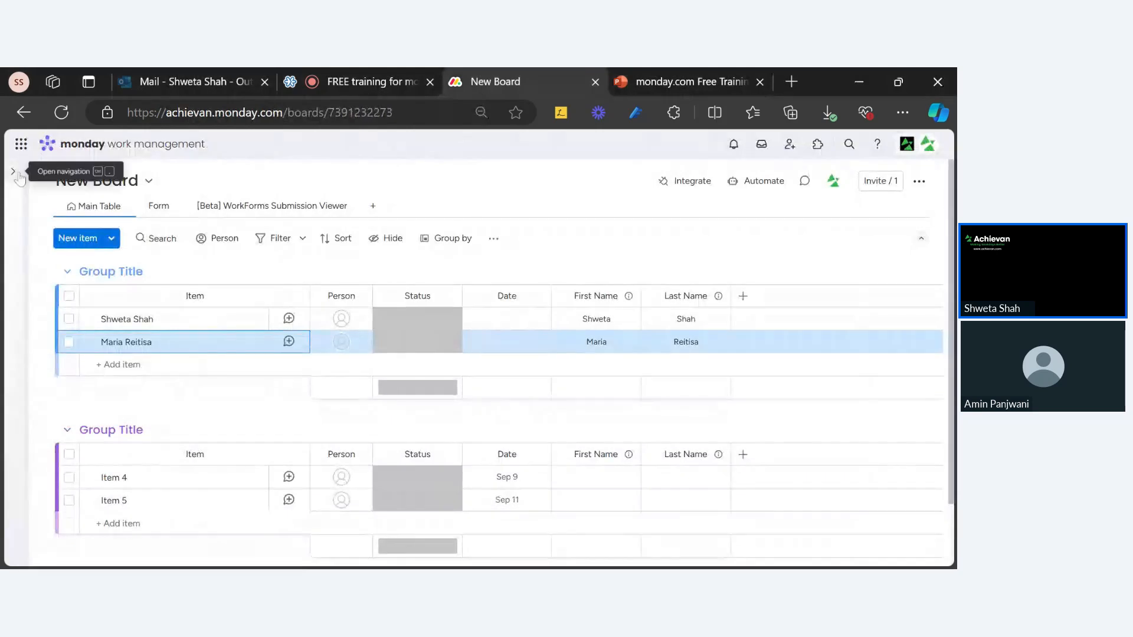
# Reopen the sidebar, go to the monday Home page and expand the workspace's board list.
pyautogui.click(13, 171)
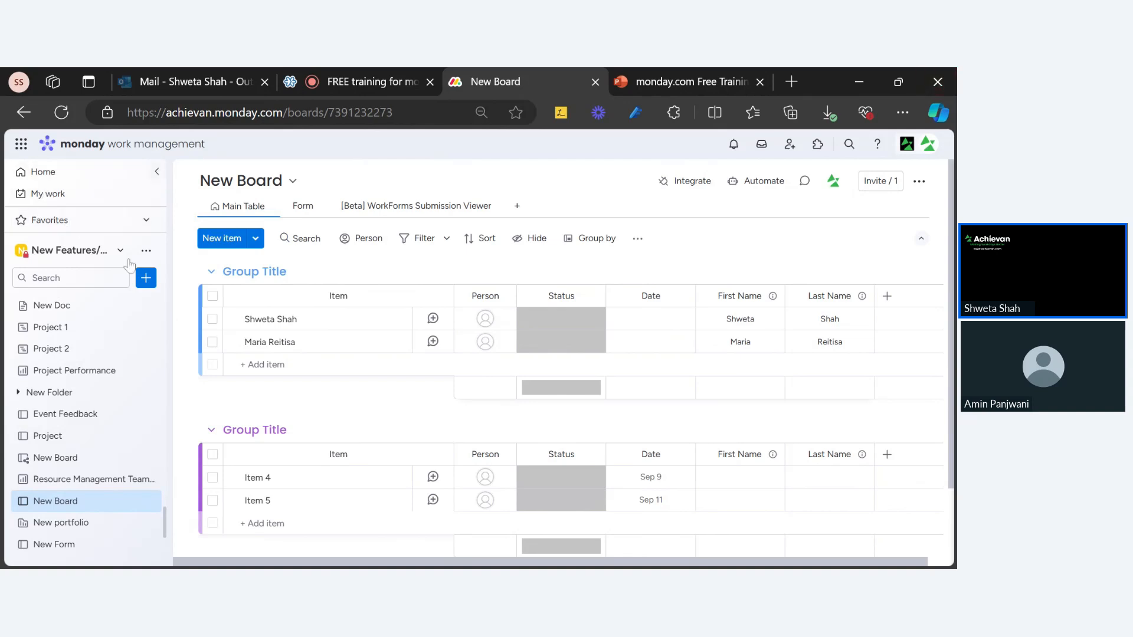
pyautogui.click(41, 222)
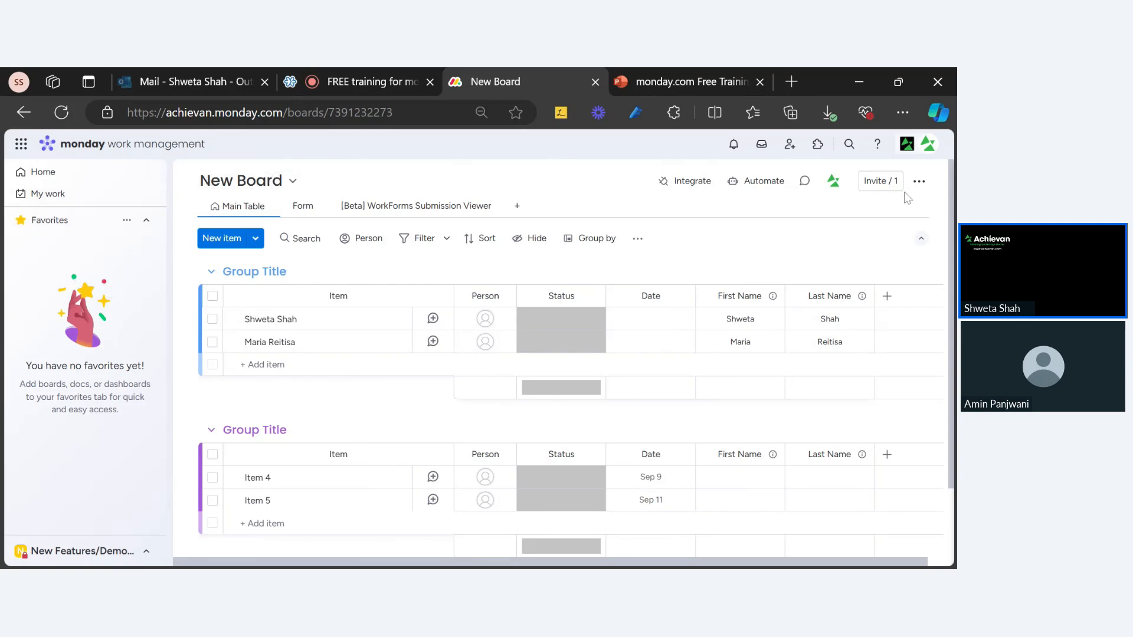
pyautogui.click(77, 179)
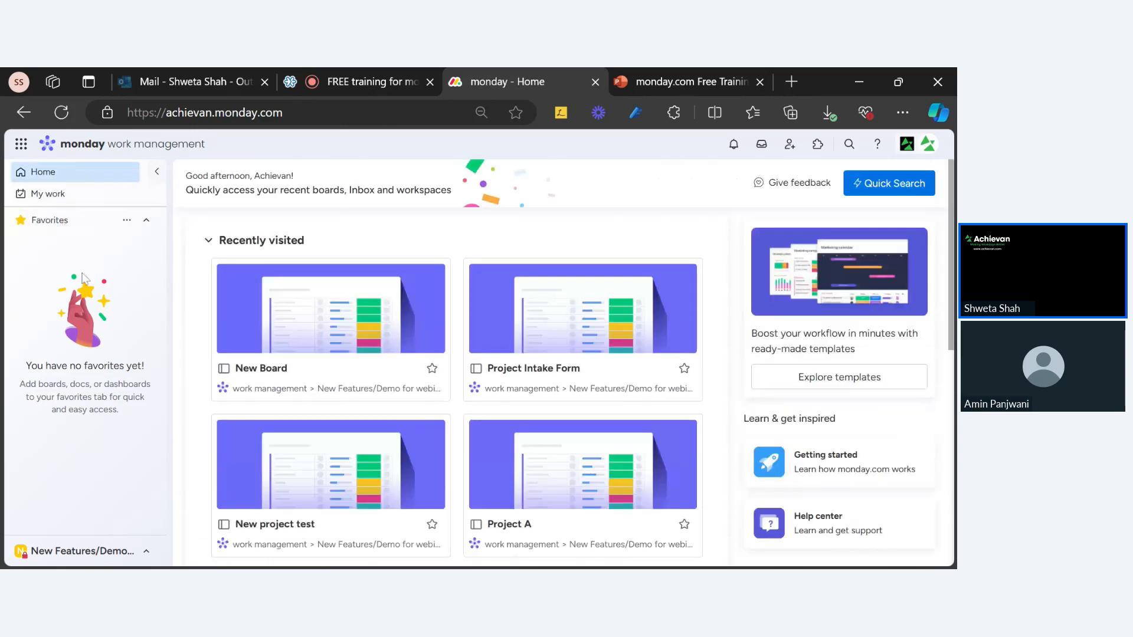
pyautogui.click(83, 551)
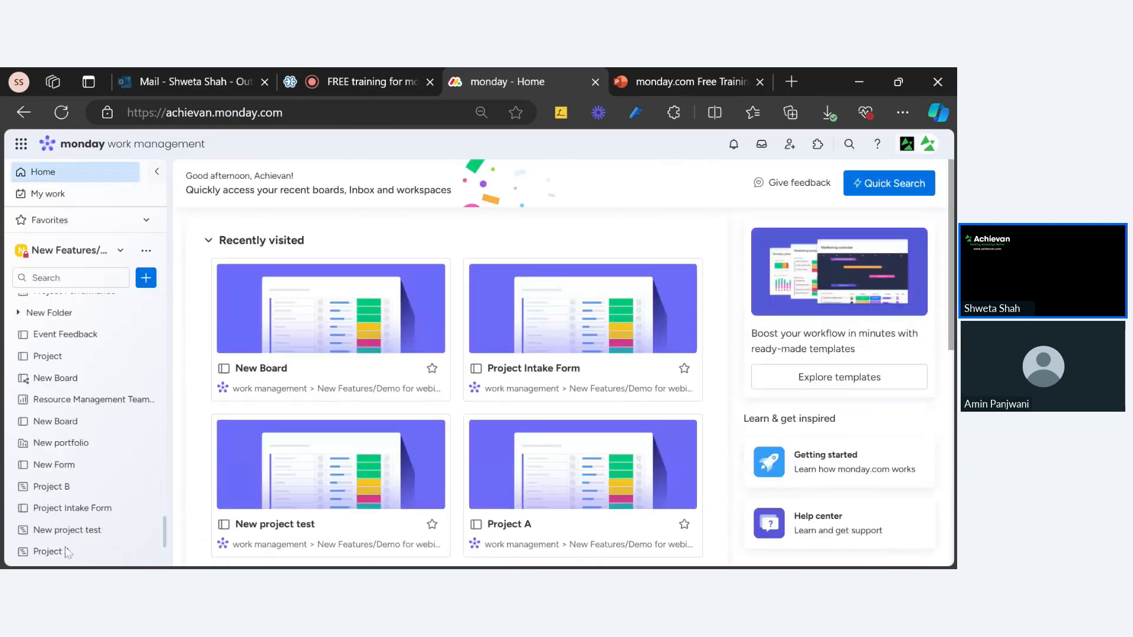